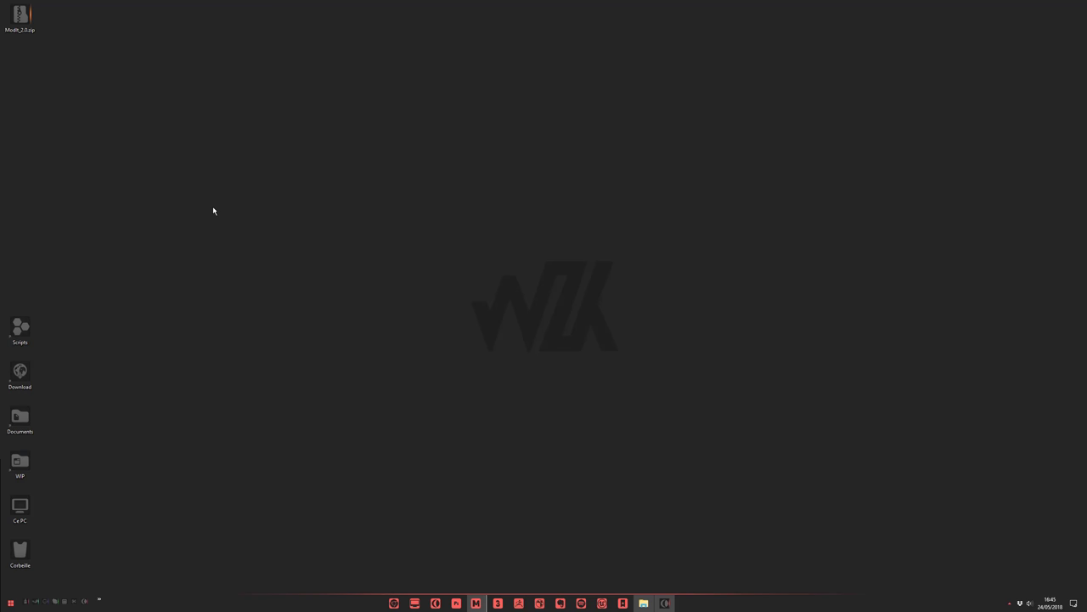
Extract ModIt_2.0.zip on the desktop and delete the archive, leaving the 03_ModIt_2.0 folder in its place
drag(20, 17, 286, 235)
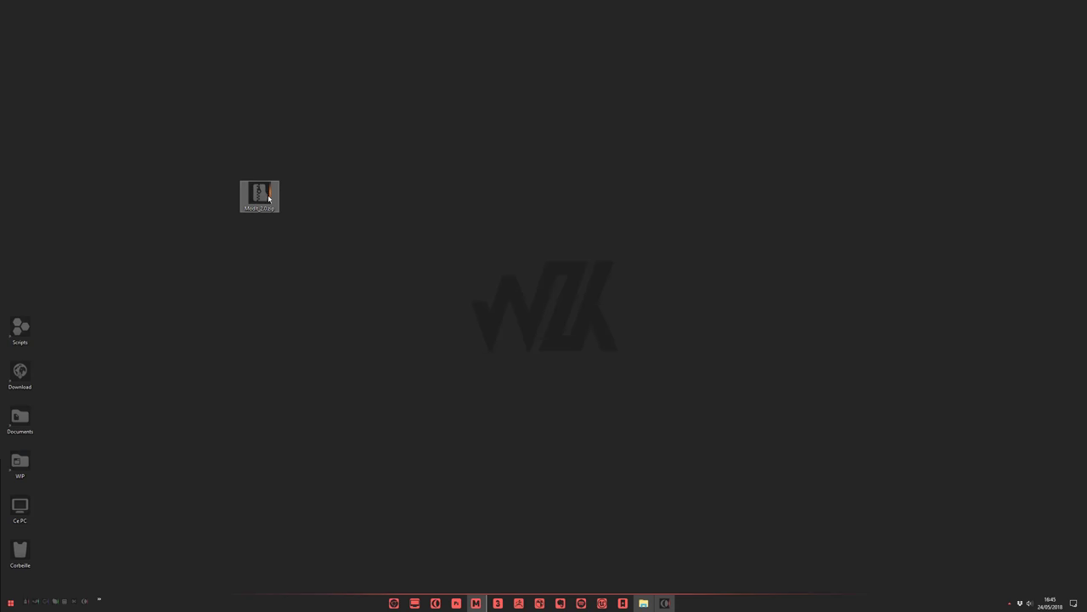
right_click(269, 198)
click(255, 218)
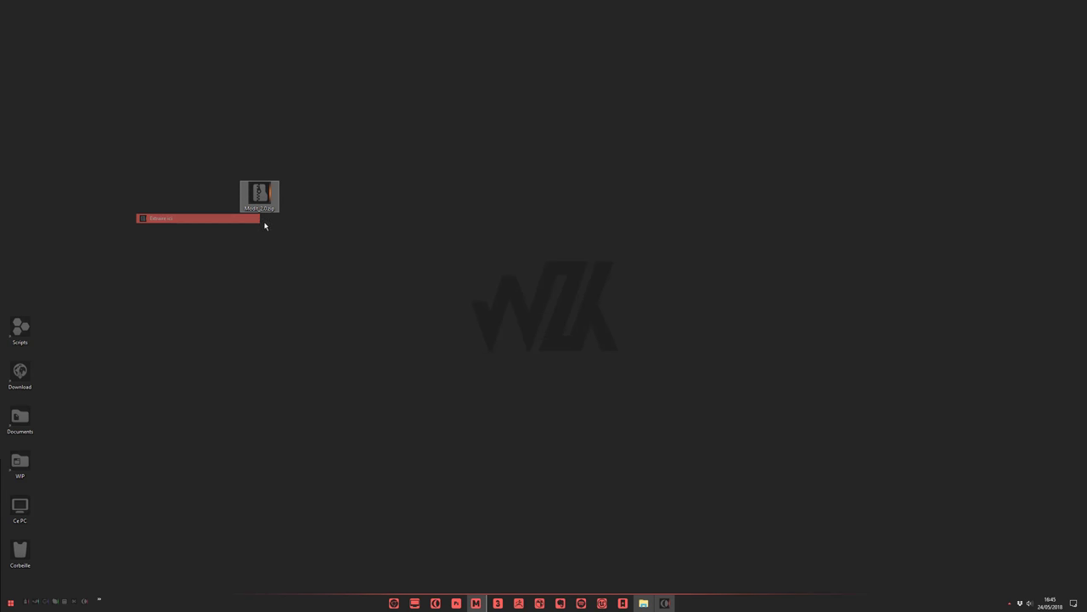
key(Delete)
drag(27, 29, 224, 202)
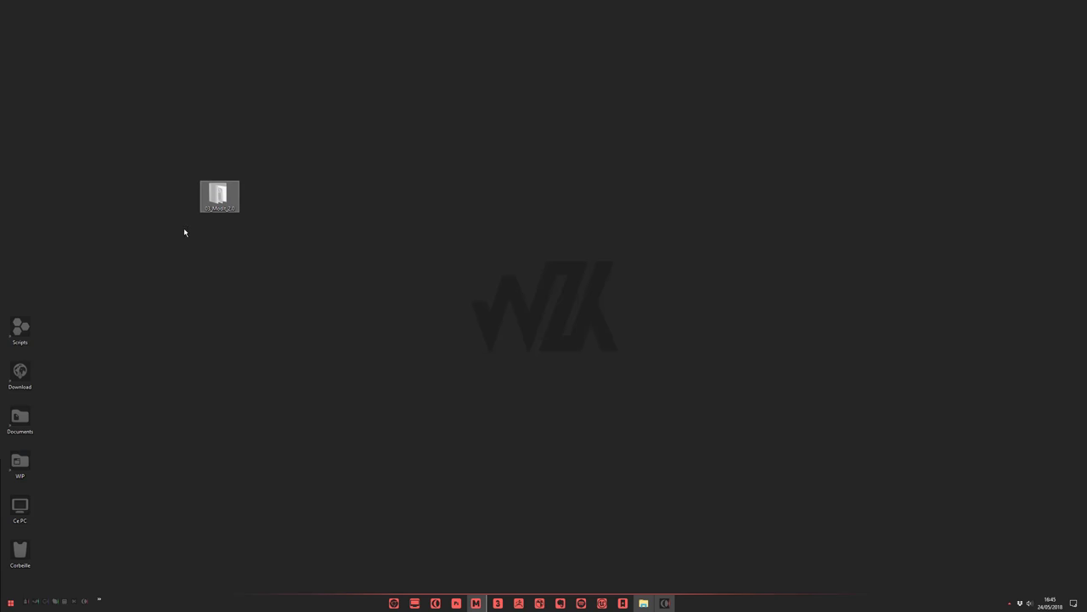
Open the extracted 03_ModIt_2.0 folder and, beside it, the Documents\maya\2018\prefs\scripts folder
double_click(218, 196)
drag(453, 119, 290, 138)
drag(488, 417, 372, 343)
drag(0, 145, 518, 127)
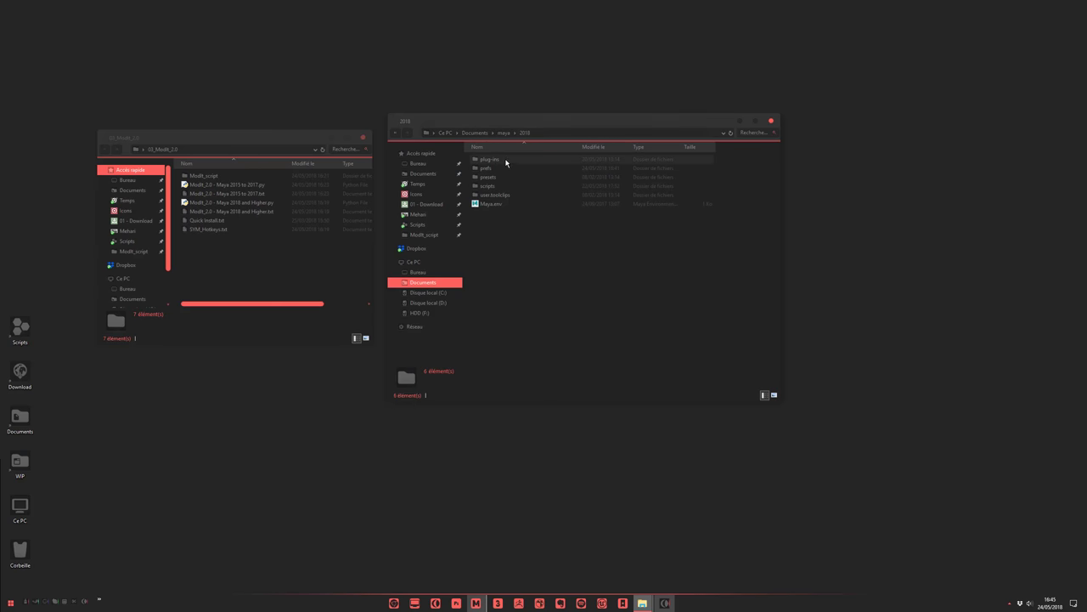
double_click(494, 169)
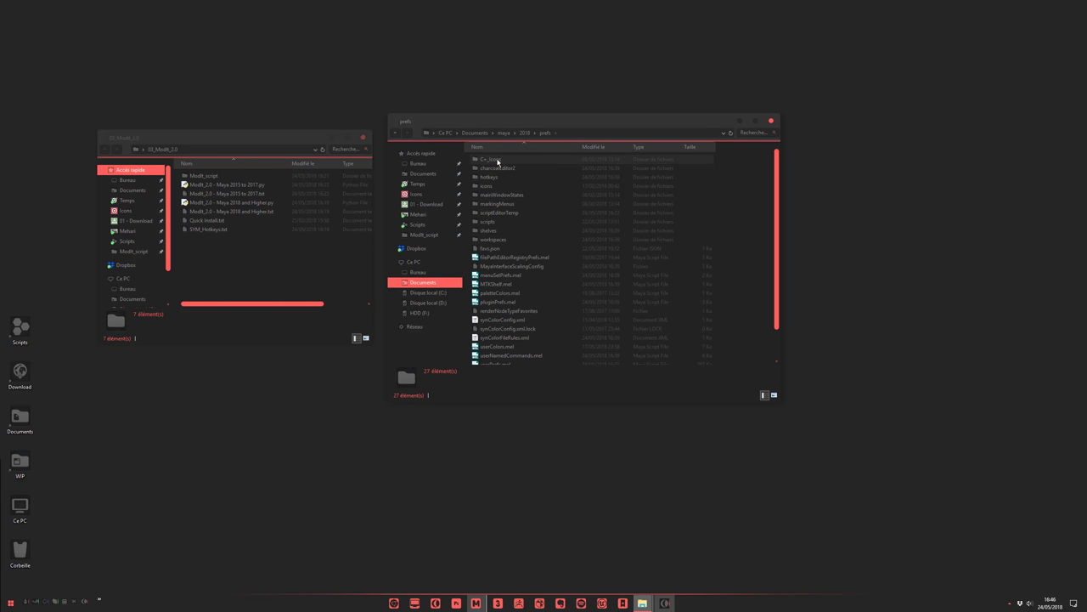
double_click(491, 219)
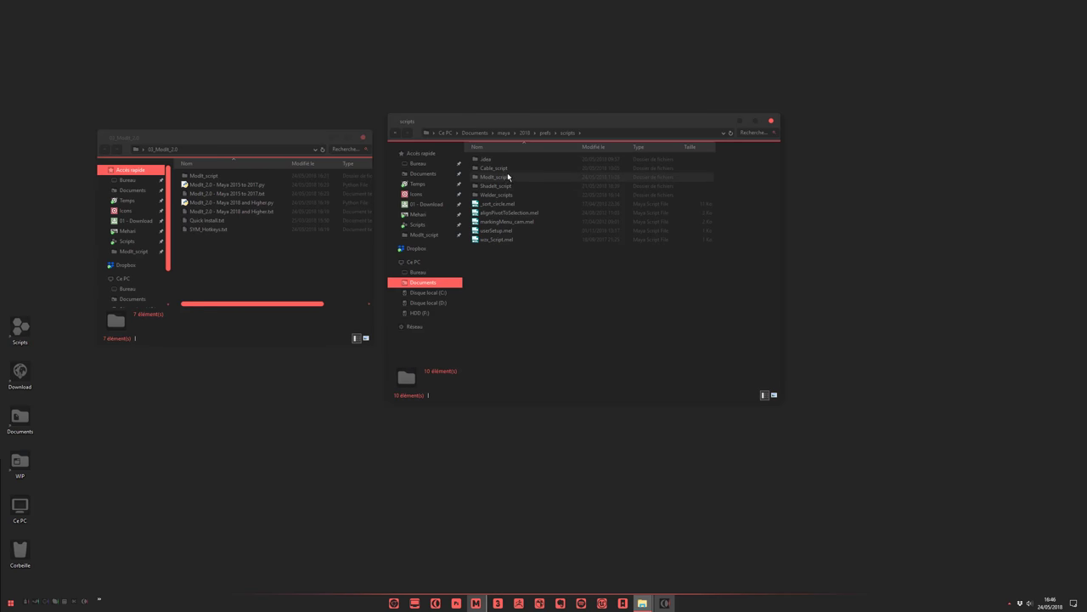
Replace the old ModIt_script folder in prefs\scripts with the ModIt_script folder from 03_ModIt_2.0
click(211, 176)
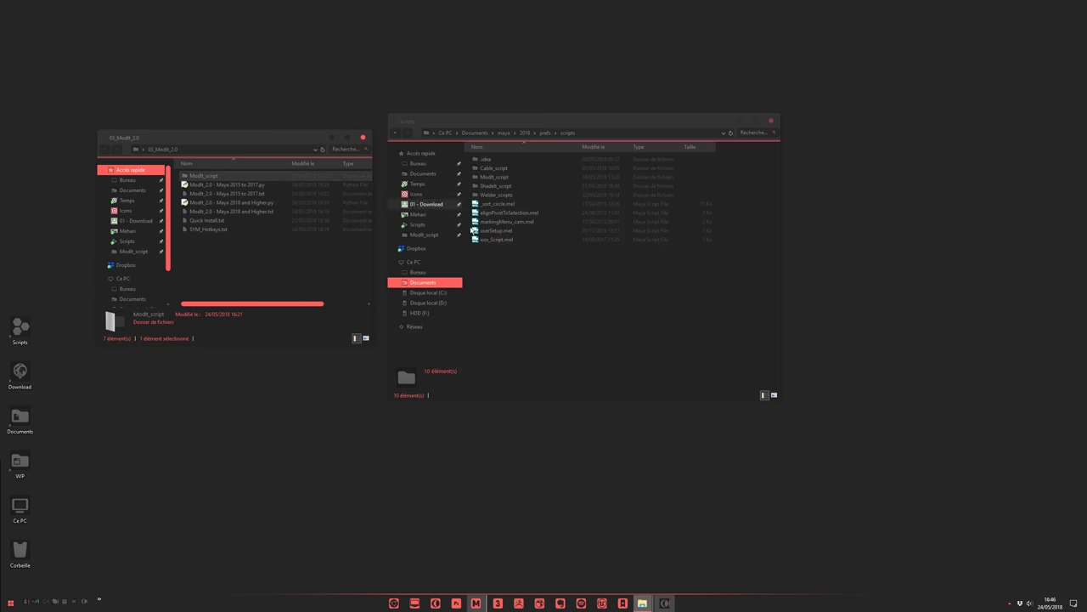
click(494, 177)
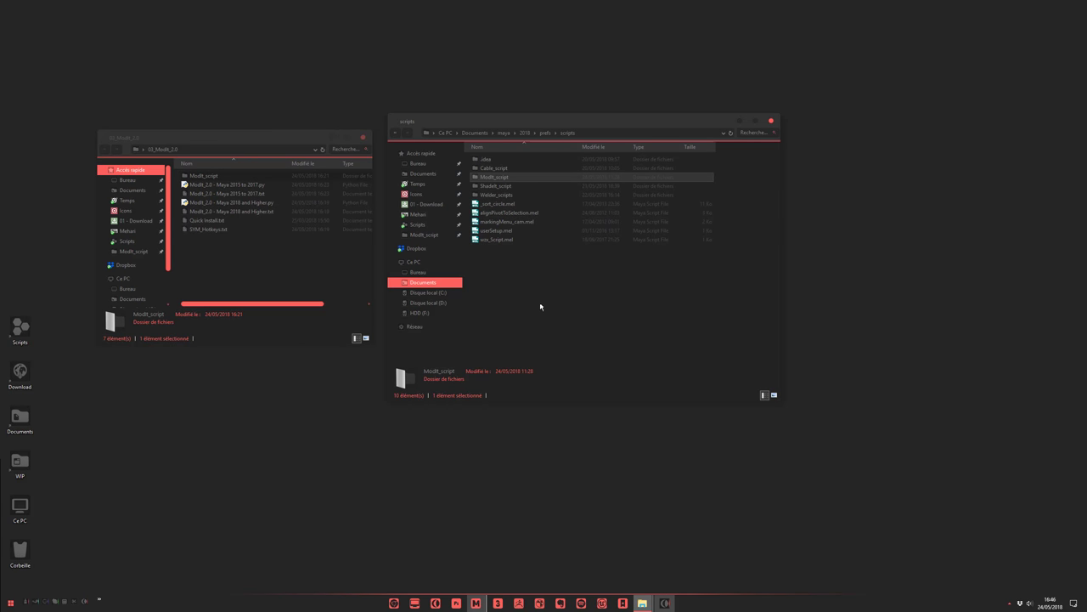
key(Delete)
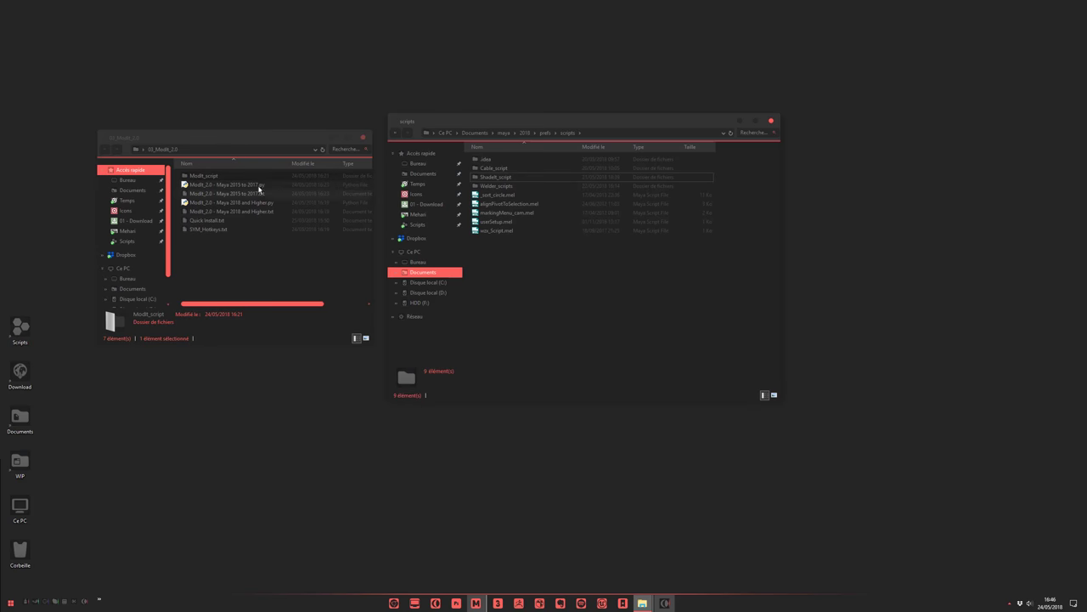
drag(211, 177, 544, 293)
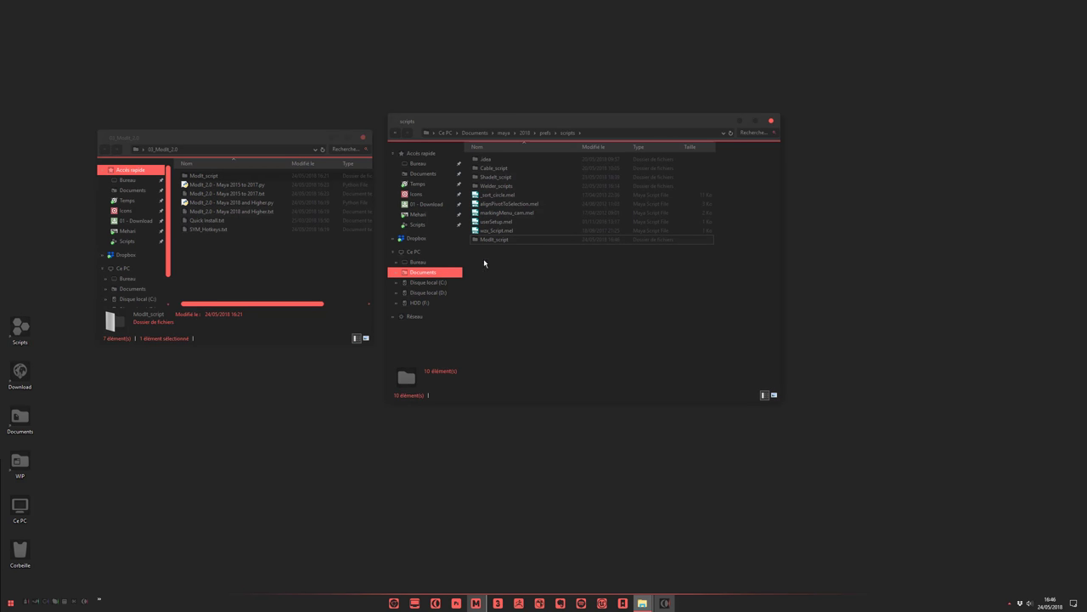
mouse_move(476, 603)
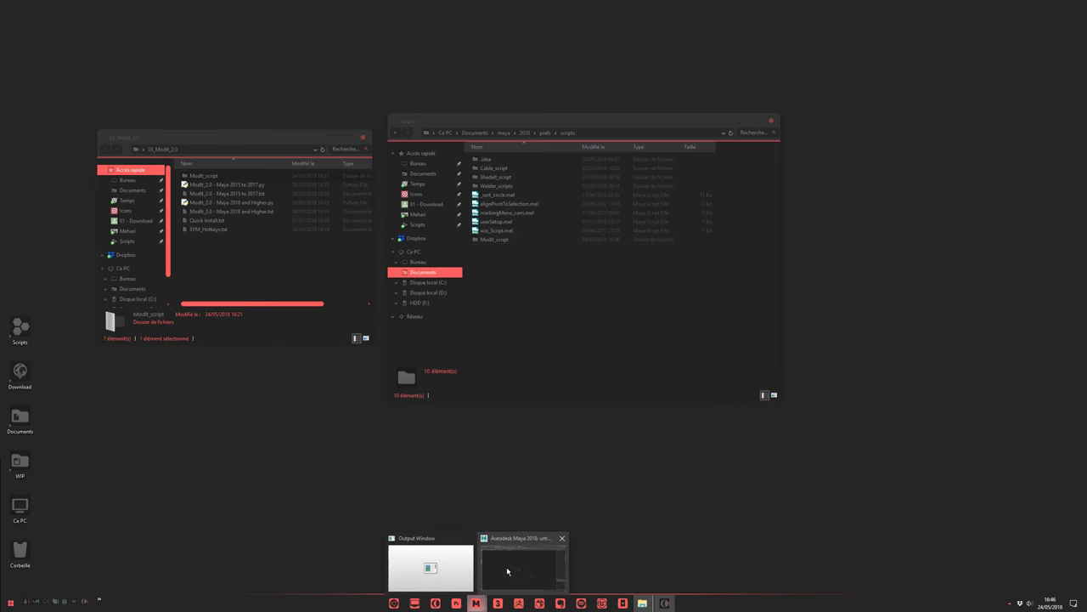
click(510, 571)
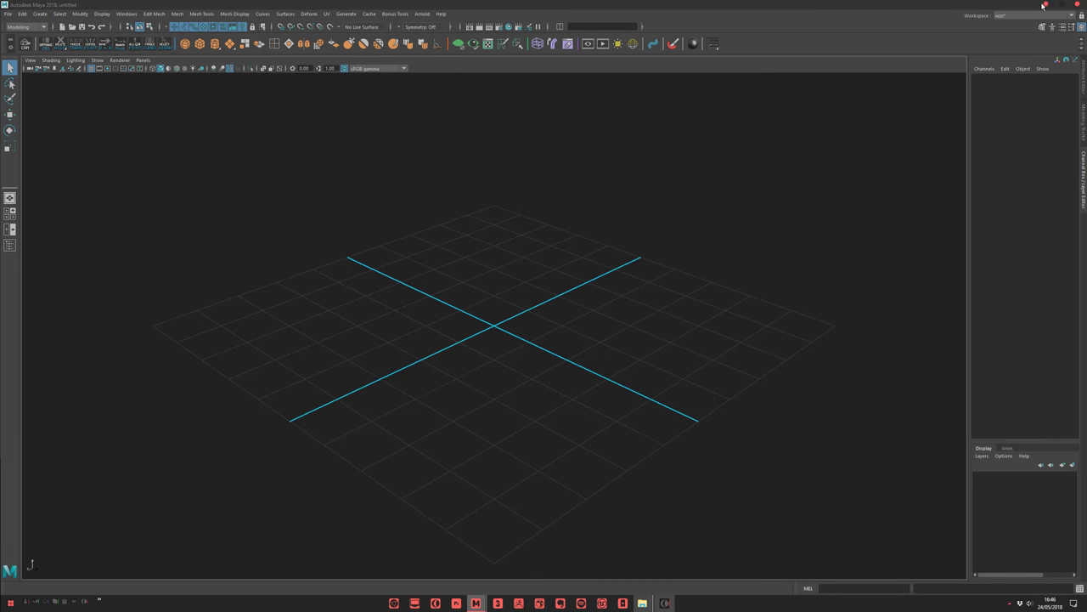
click(1044, 5)
drag(242, 141, 210, 149)
click(213, 261)
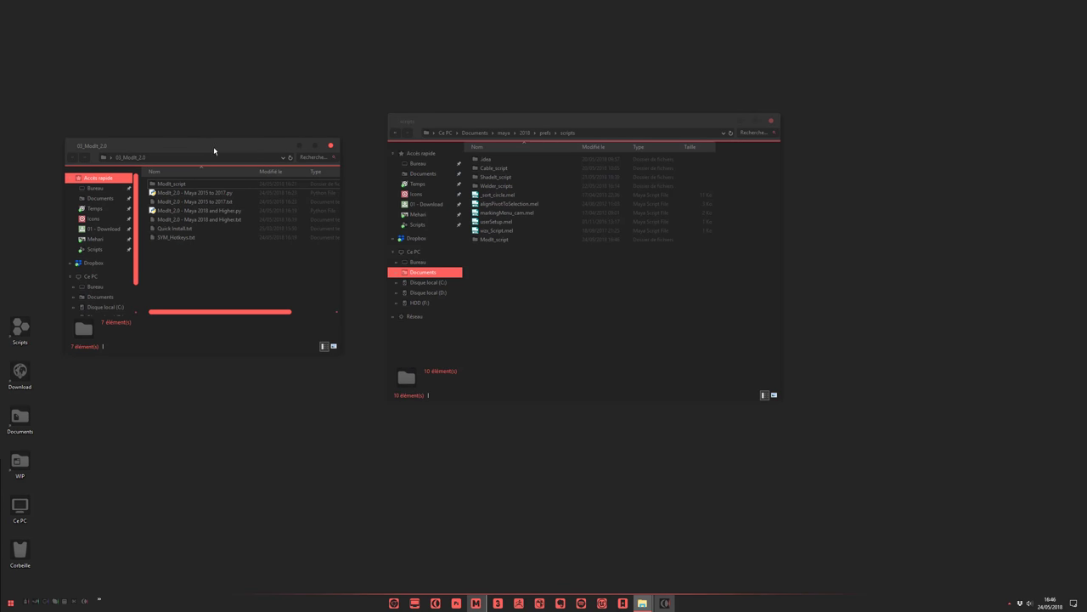
drag(214, 148, 363, 196)
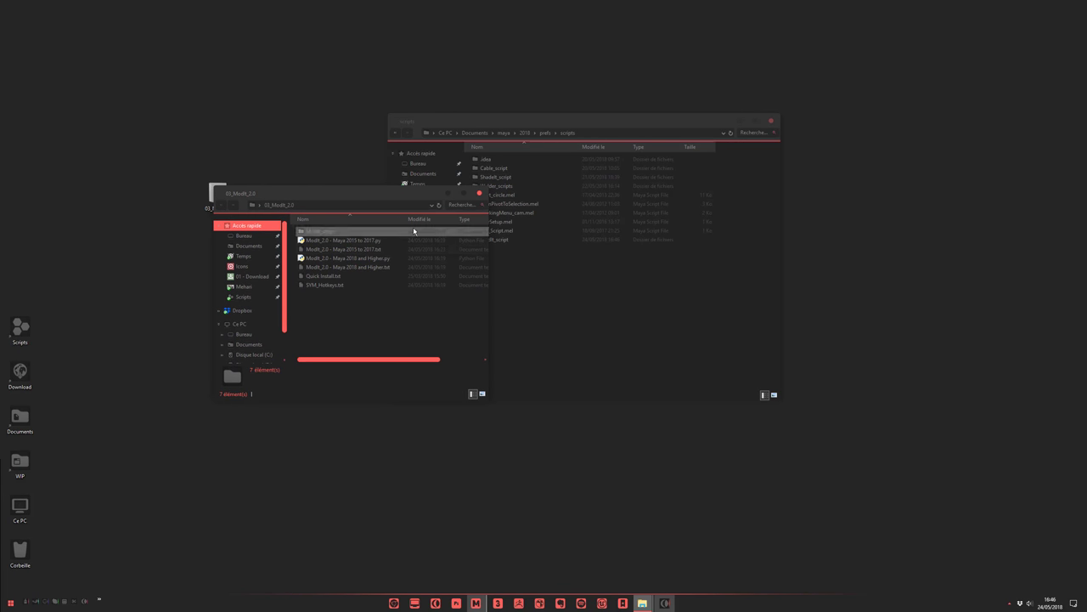
click(353, 242)
click(359, 294)
drag(381, 194, 265, 206)
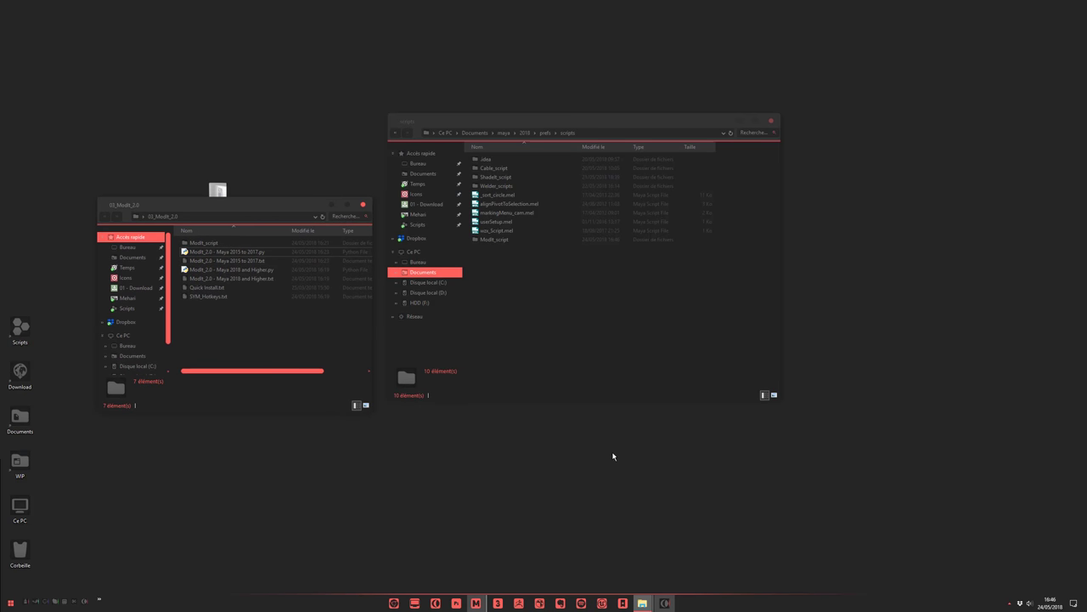
drag(255, 206, 246, 246)
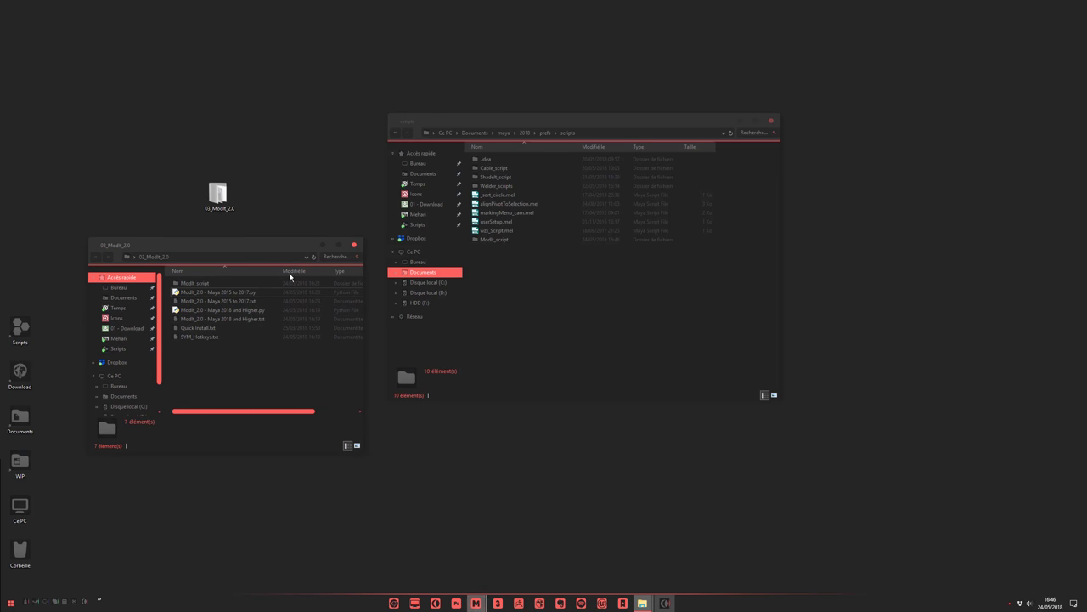
Clear away the folder windows, then switch to Maya and open the Script Editor
drag(241, 242, 0, 195)
click(770, 121)
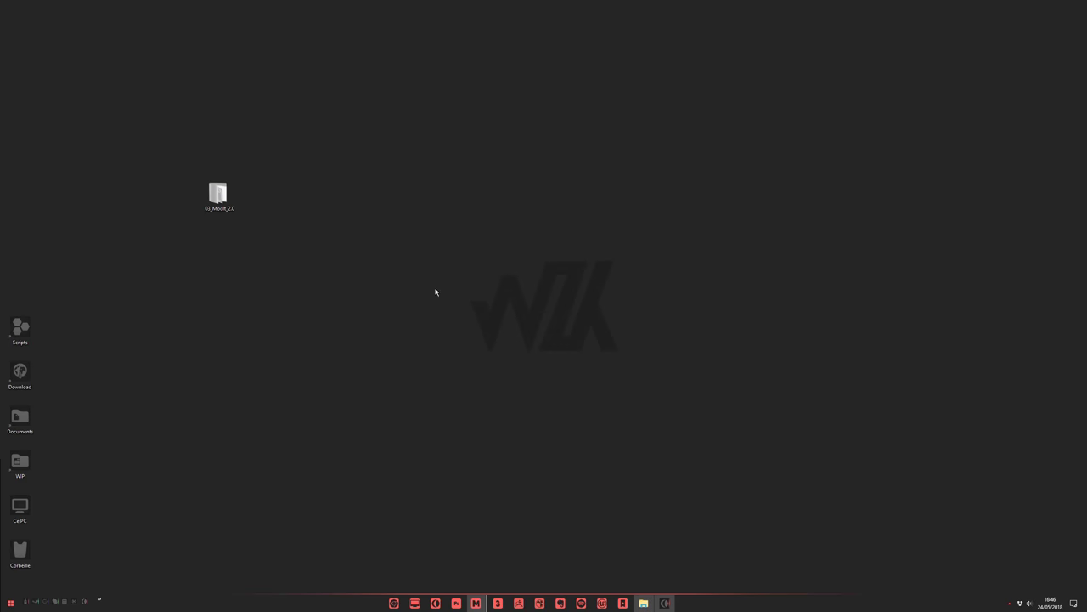
mouse_move(476, 603)
click(501, 578)
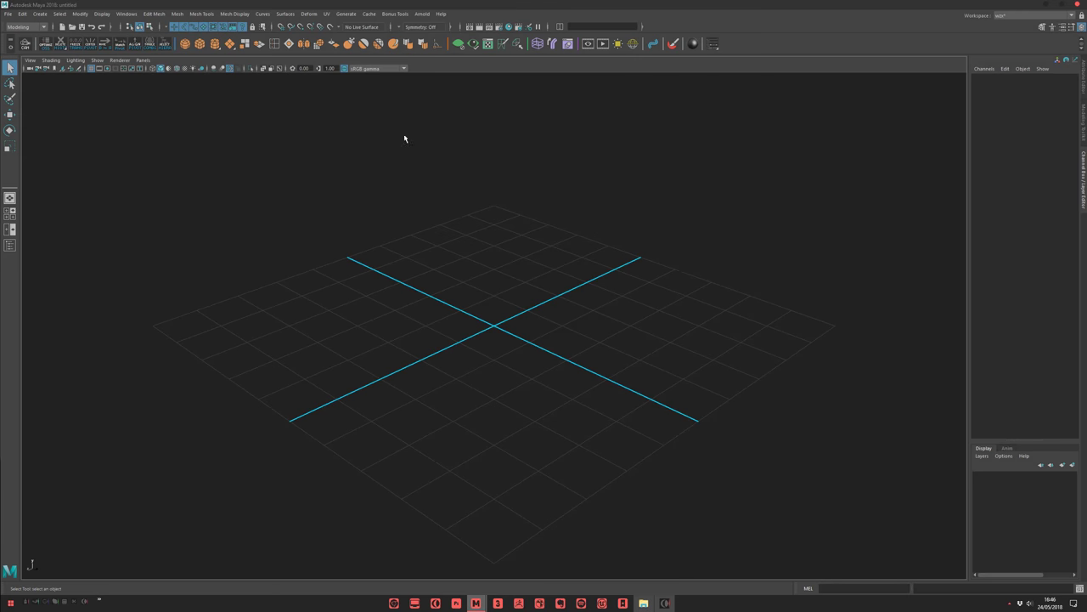
click(125, 14)
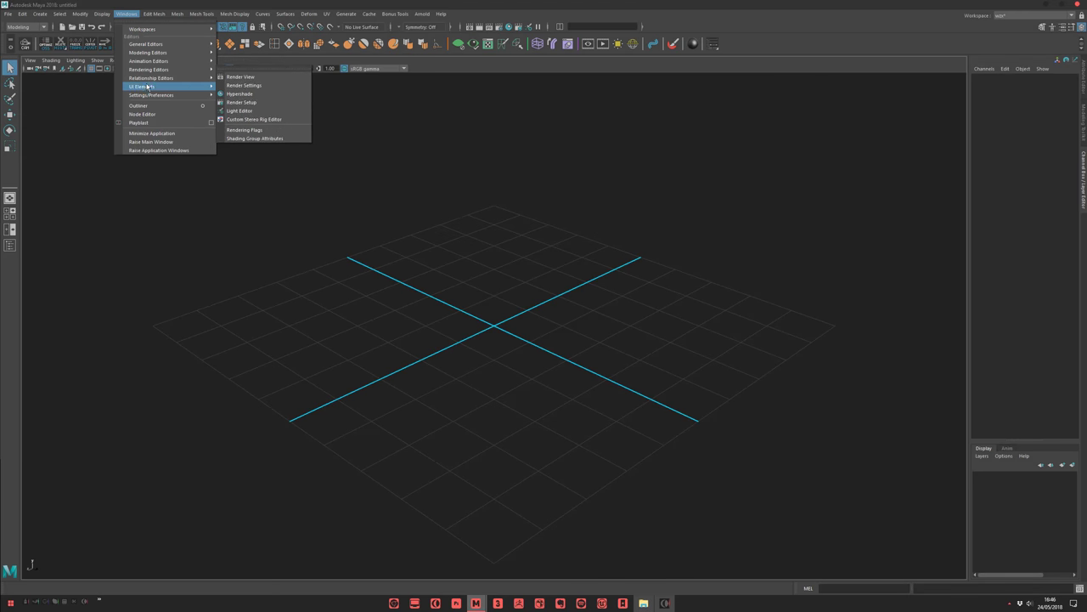
mouse_move(152, 52)
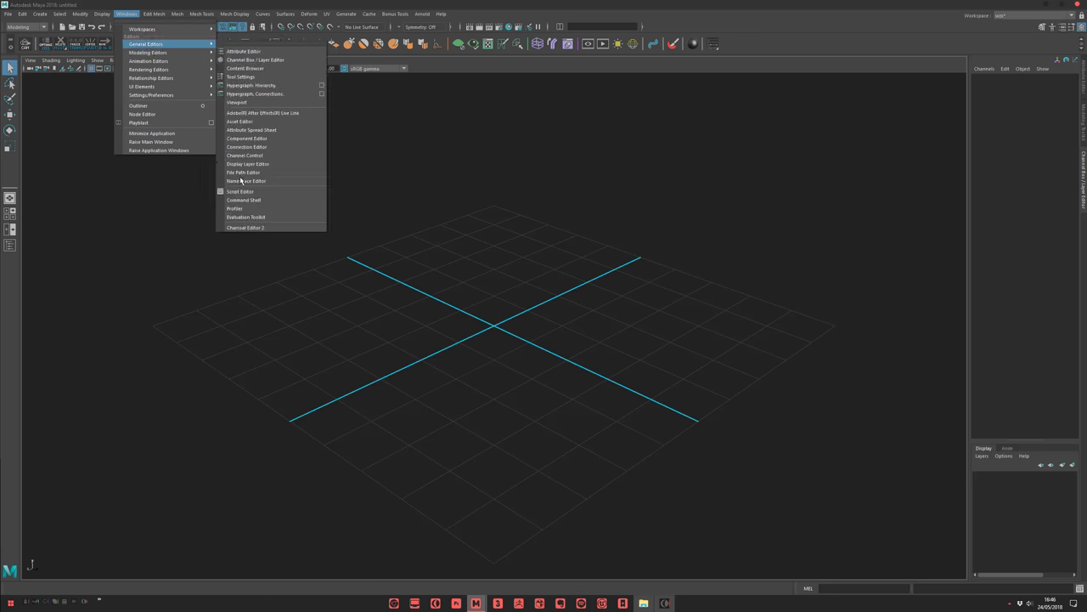
click(241, 181)
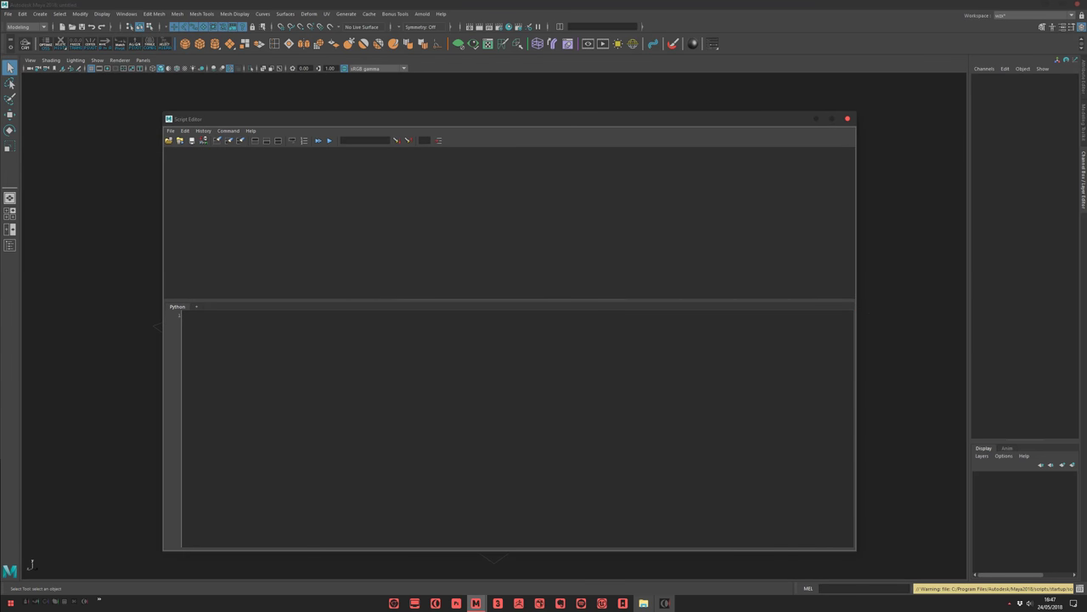
Load the ModIt 2.0 Python script for Maya 2018 and Higher from its folder into the Script Editor's Python tab
click(644, 603)
click(237, 253)
drag(237, 253, 481, 392)
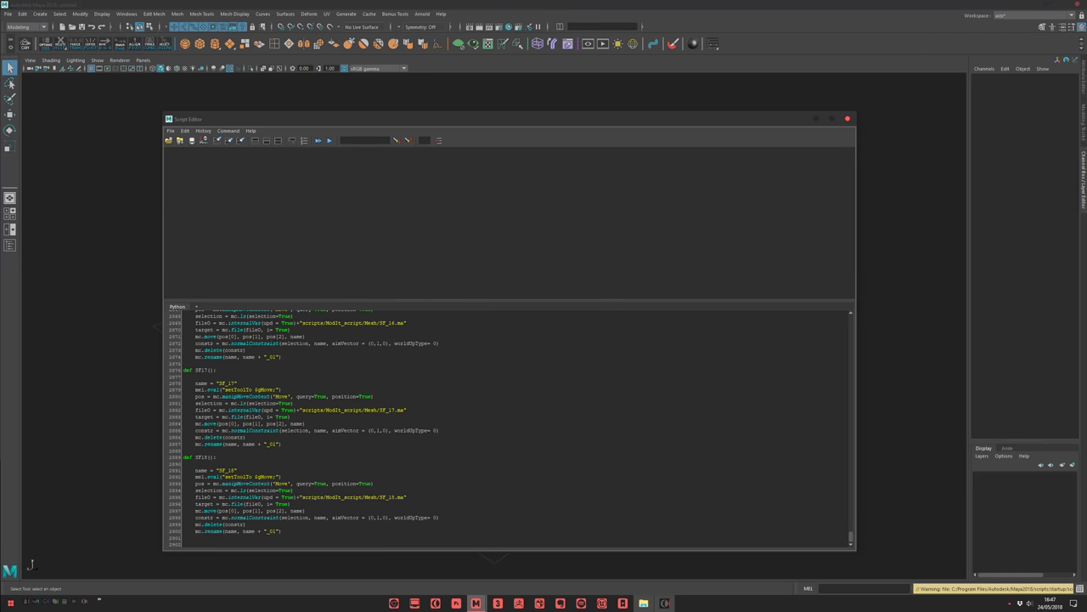
Add the entire ModIt script code to the current shelf as a new item and close the Script Editor
click(477, 365)
key(ctrl+a)
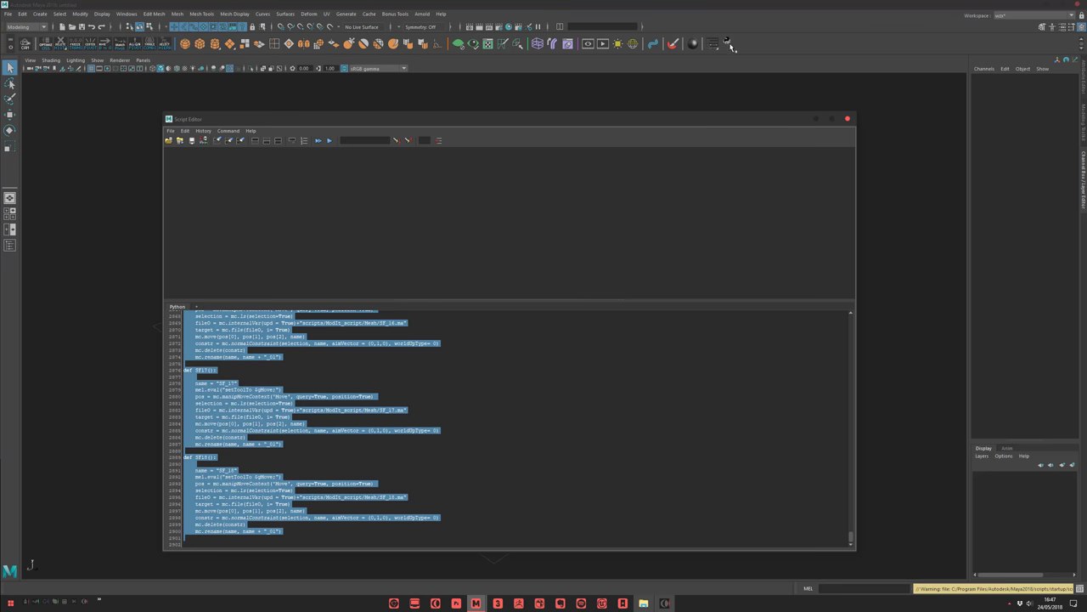
click(846, 116)
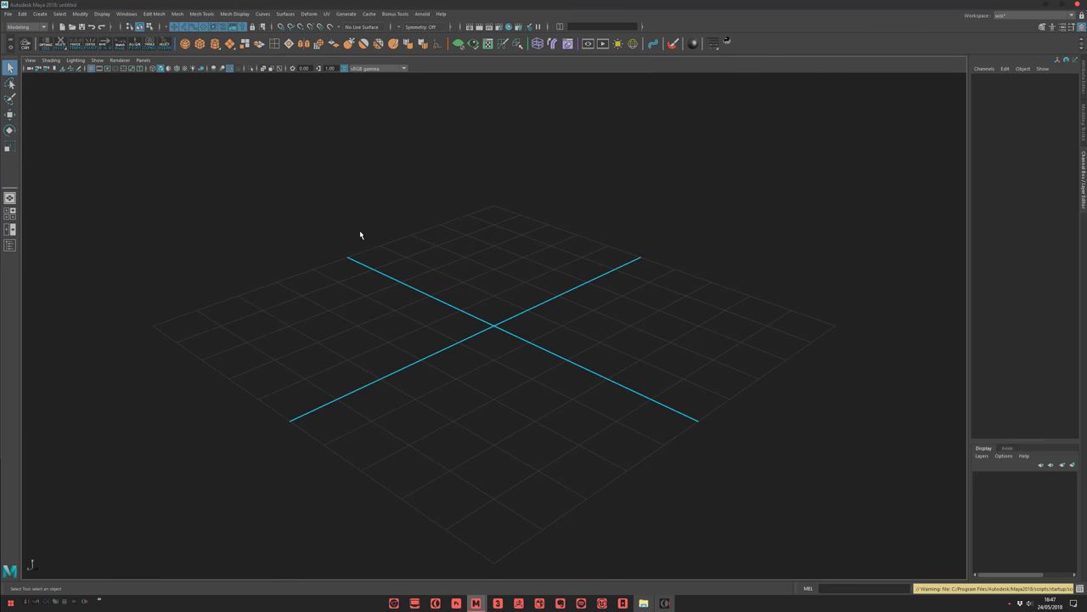
Test the new shelf item by launching the ModIt 2.0 window, and close that window again
click(728, 47)
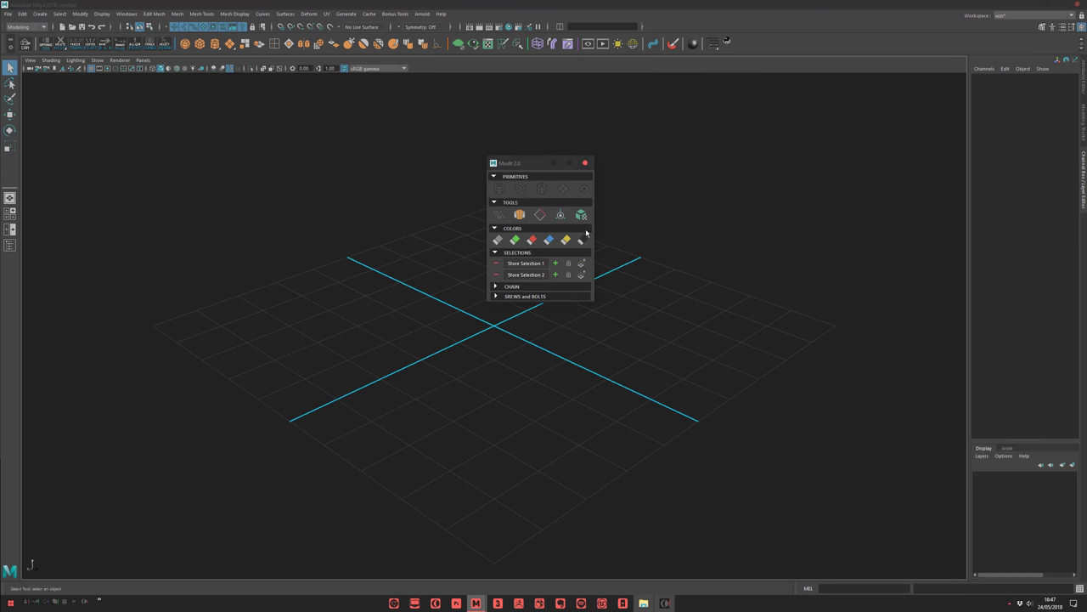
drag(514, 167, 387, 197)
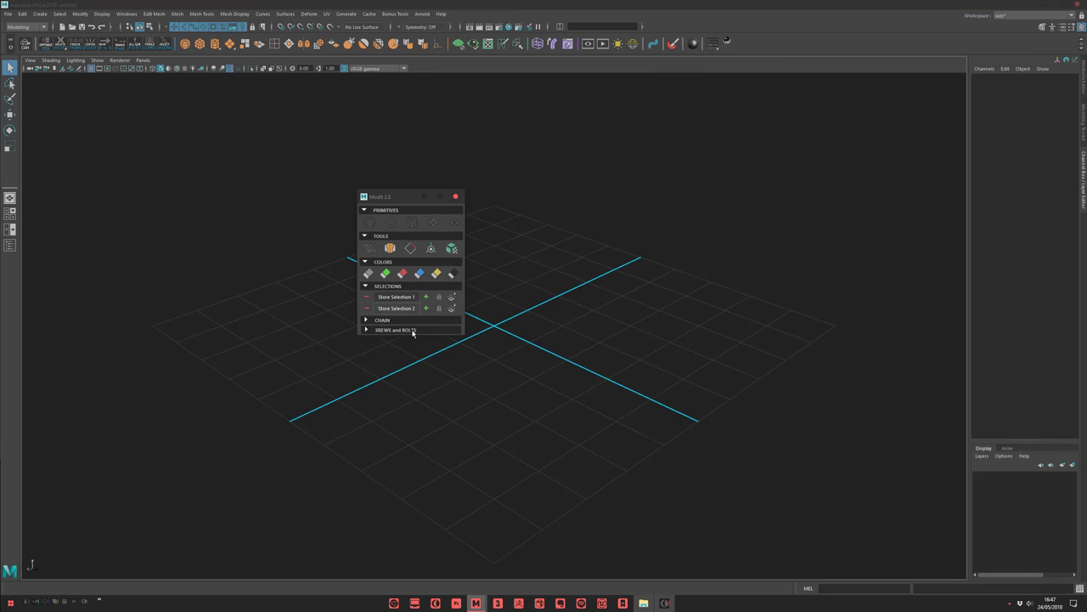
click(456, 197)
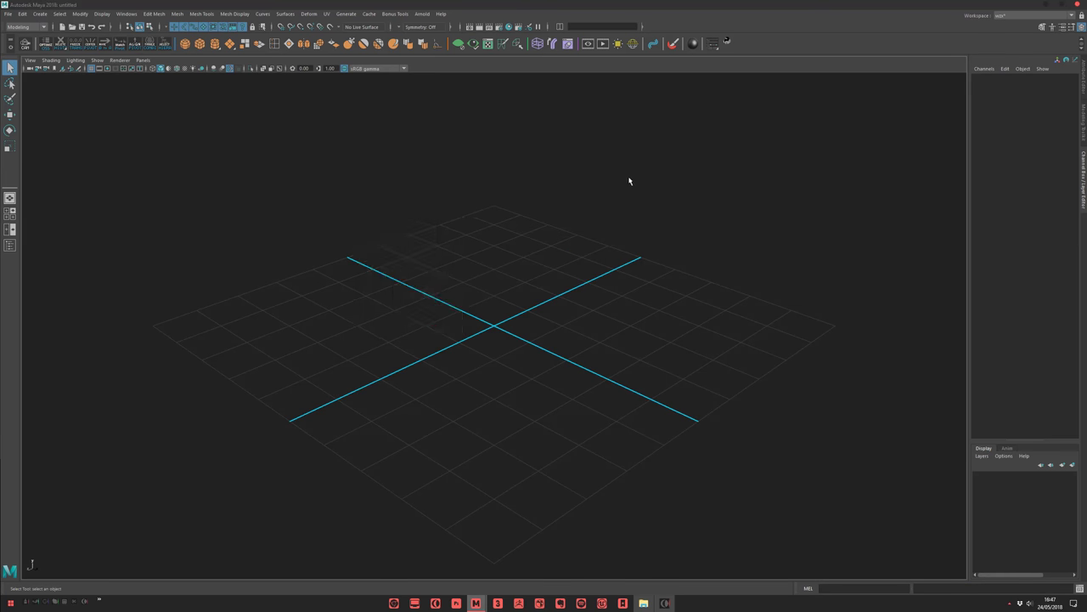
Open the new script item on the MyCustom shelf for editing and set its tooltip to ModIt2.0
right_click(729, 42)
click(755, 54)
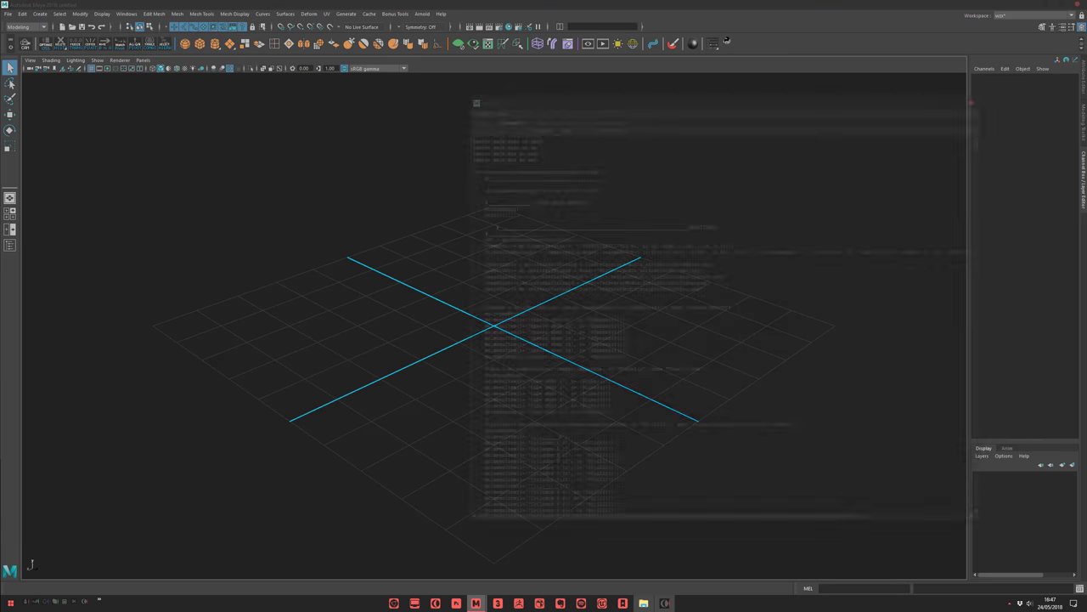
drag(523, 100, 274, 114)
click(394, 128)
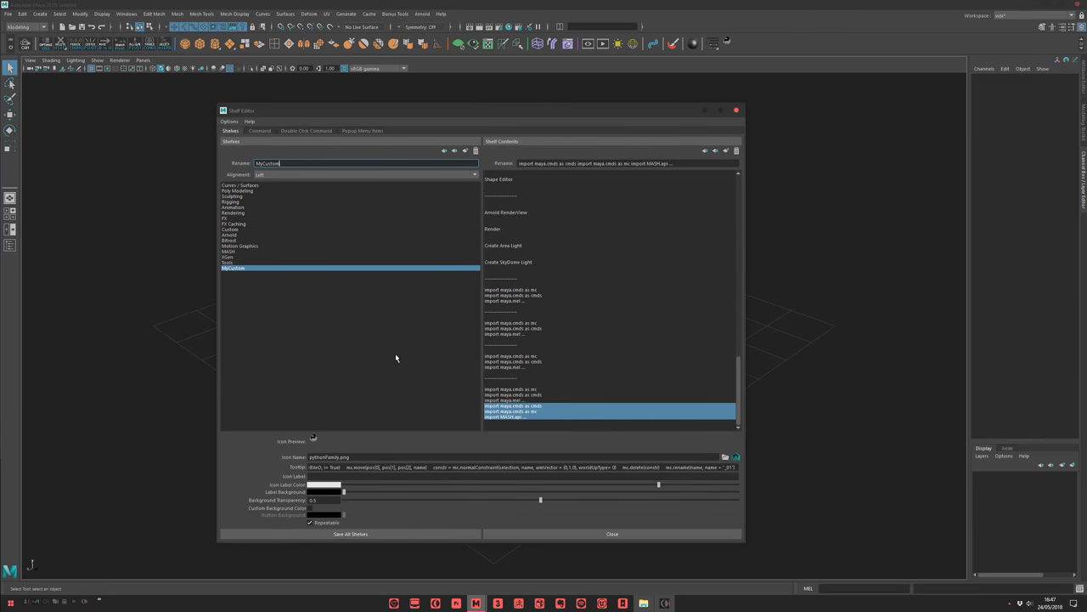
triple_click(595, 467)
key(BackSpace)
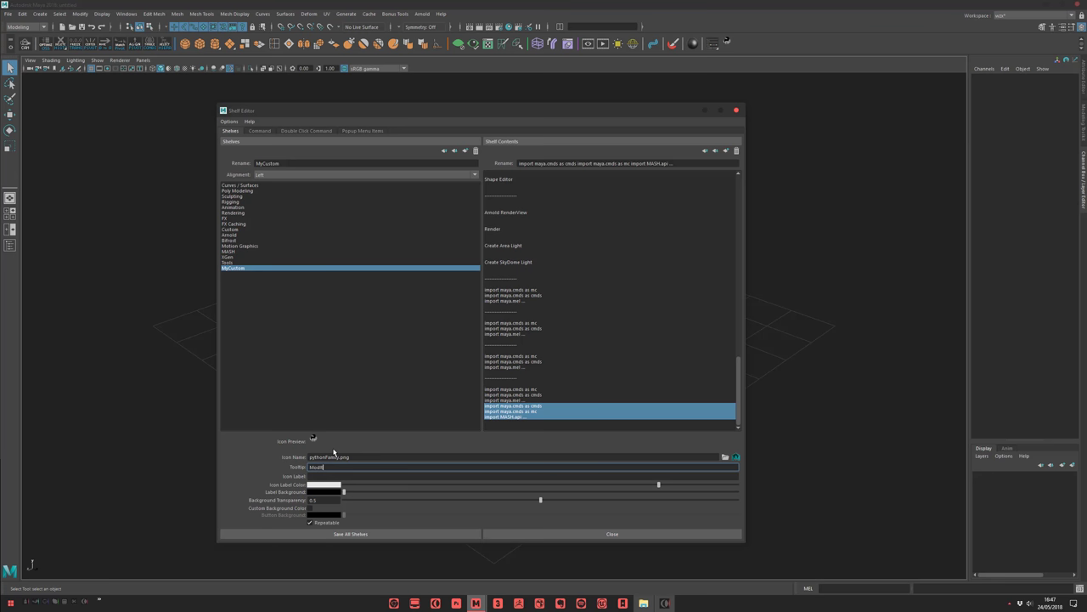
Copy the path of the Icons folder inside prefs\scripts\ModIt_script from the file explorer
click(643, 603)
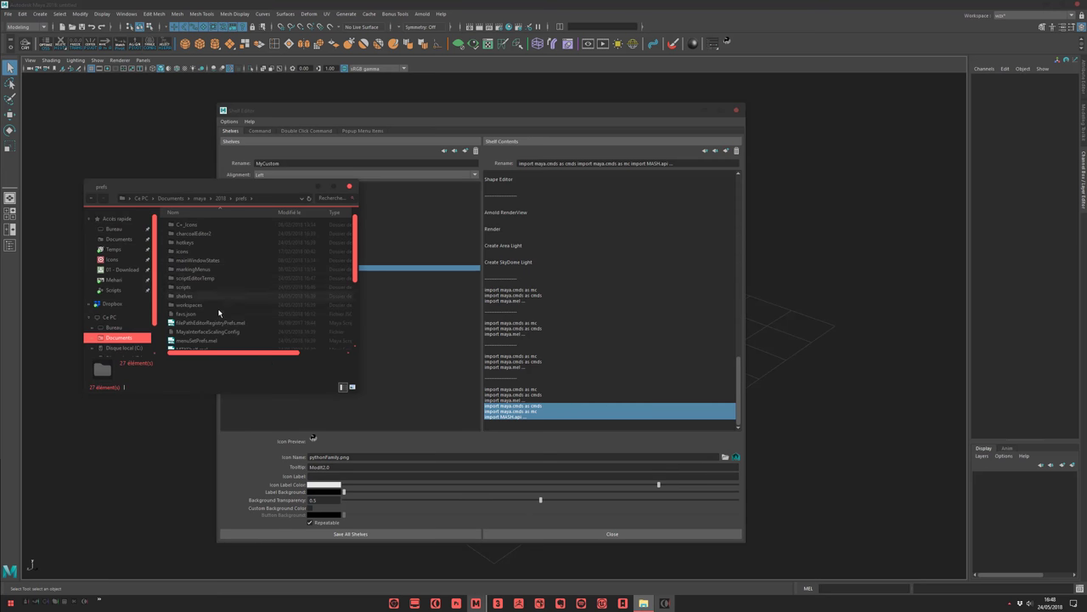
click(197, 288)
double_click(197, 288)
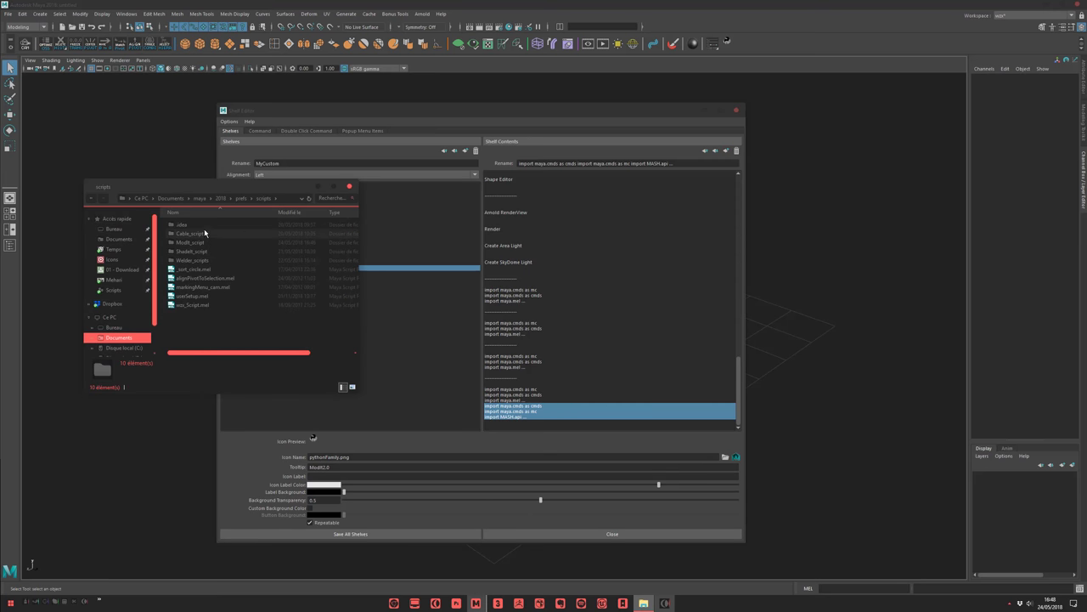
double_click(201, 246)
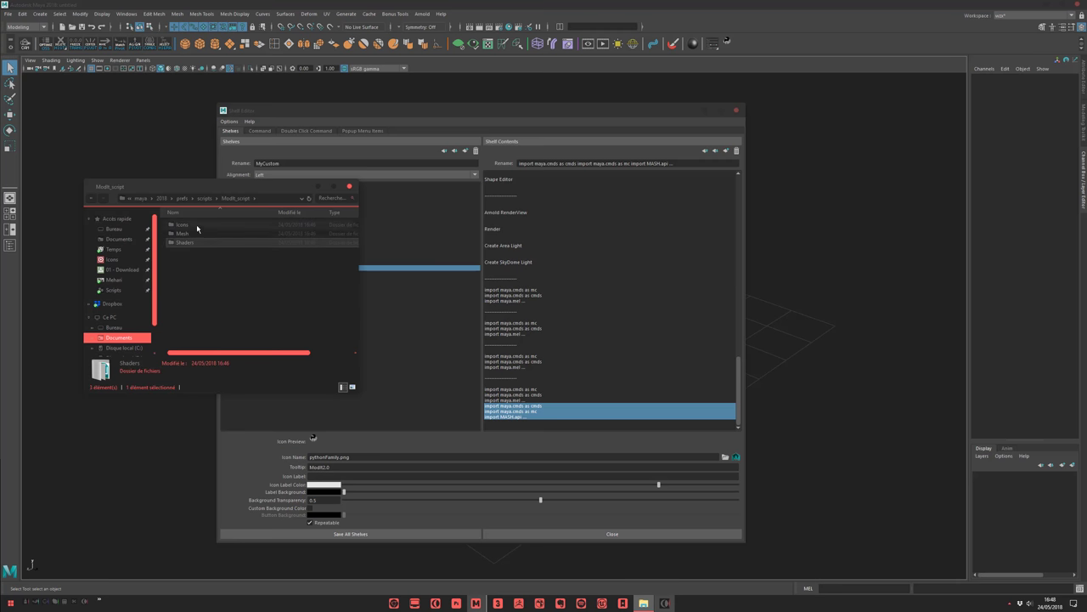
double_click(199, 225)
click(283, 204)
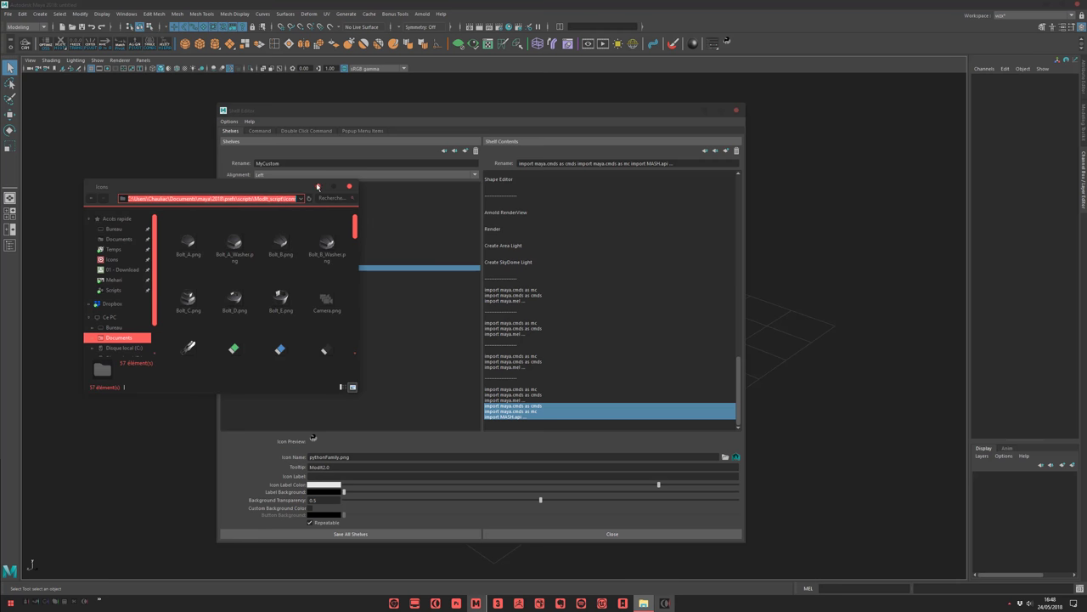
click(318, 186)
Set the shelf item's icon to ModIt_icon.png from the ModIt_script Icons folder and close the Shelf Editor
click(725, 456)
text(C:\Users\Chauliac\Documents\maya\2018\prefs\scripts\Modit_script\Icons)
key(Return)
drag(733, 141, 709, 128)
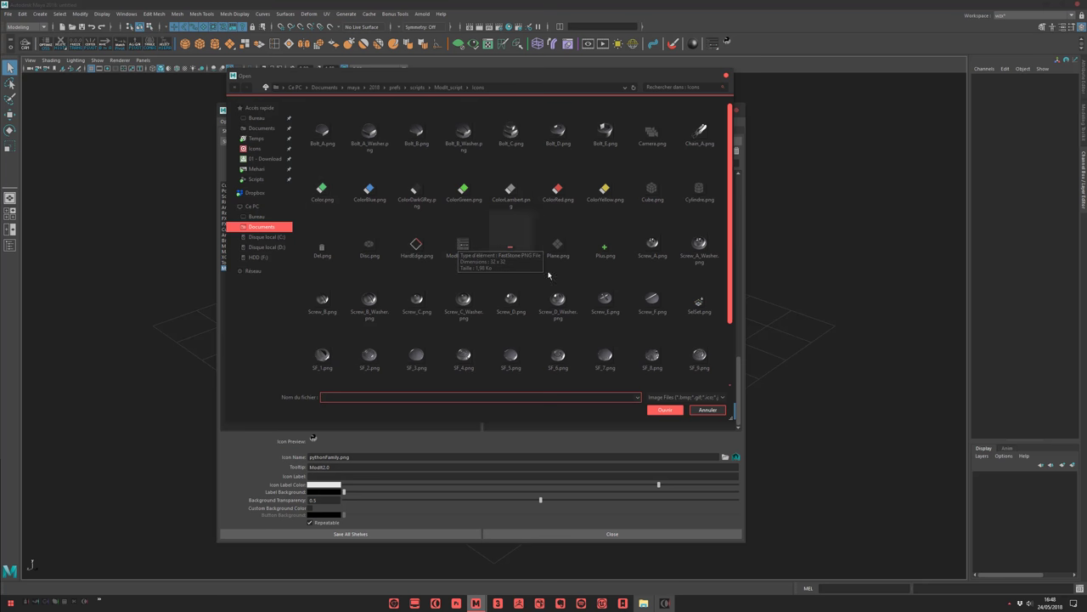
double_click(463, 246)
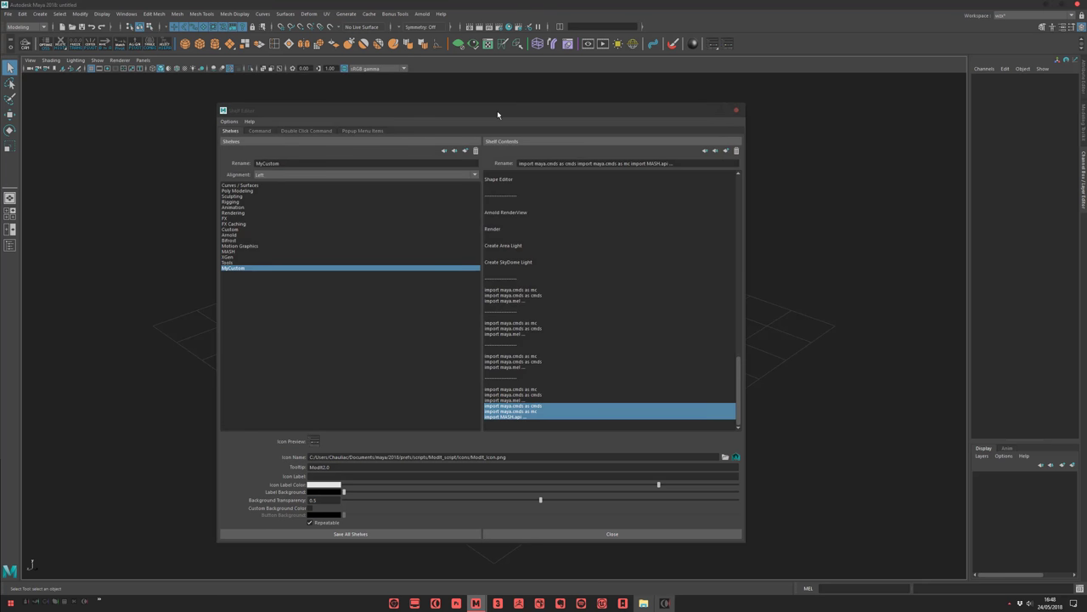
drag(497, 113, 422, 104)
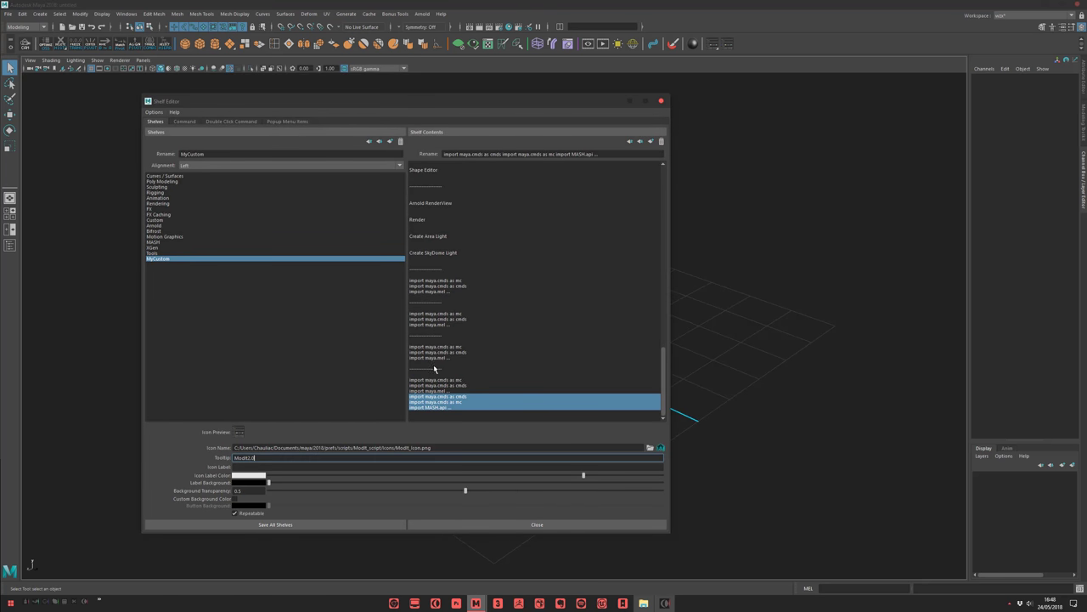
click(660, 101)
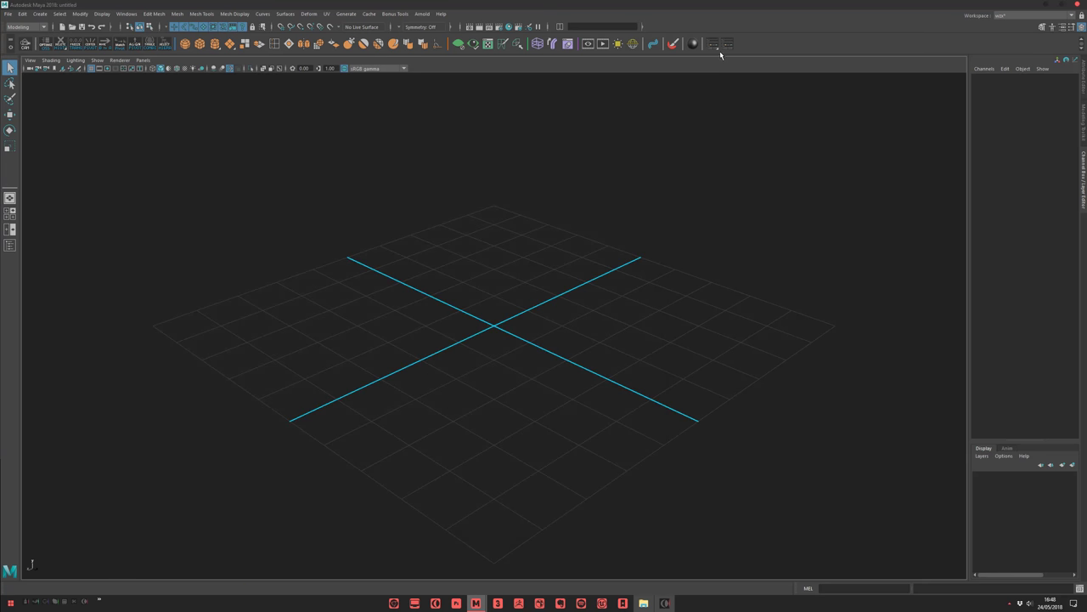
Launch the ModIt 2.0 window from the shelf, check its symmetry options, and close the window
click(727, 44)
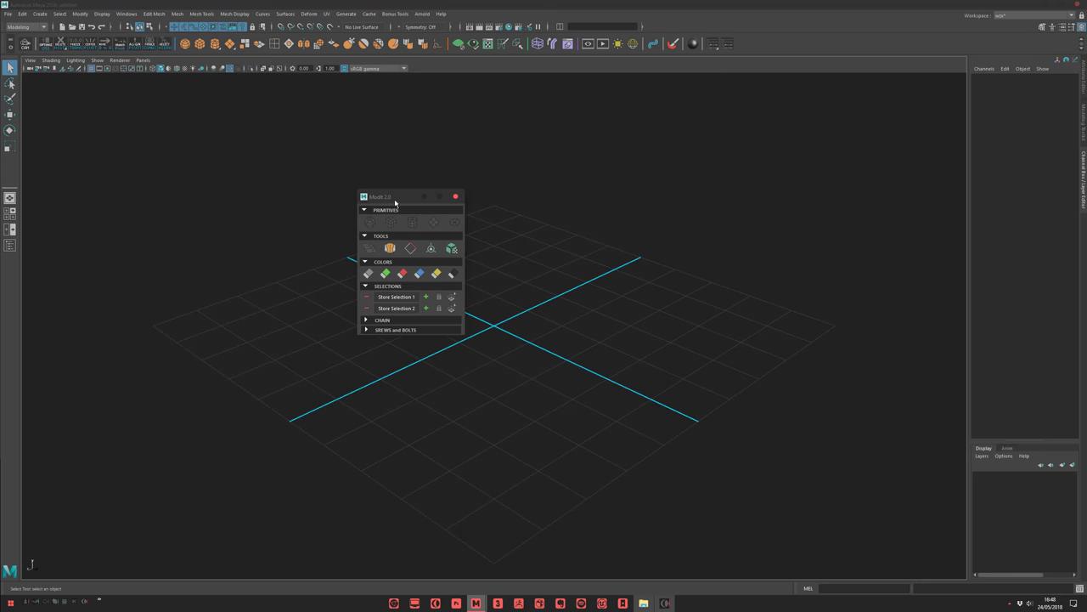
drag(395, 197, 328, 174)
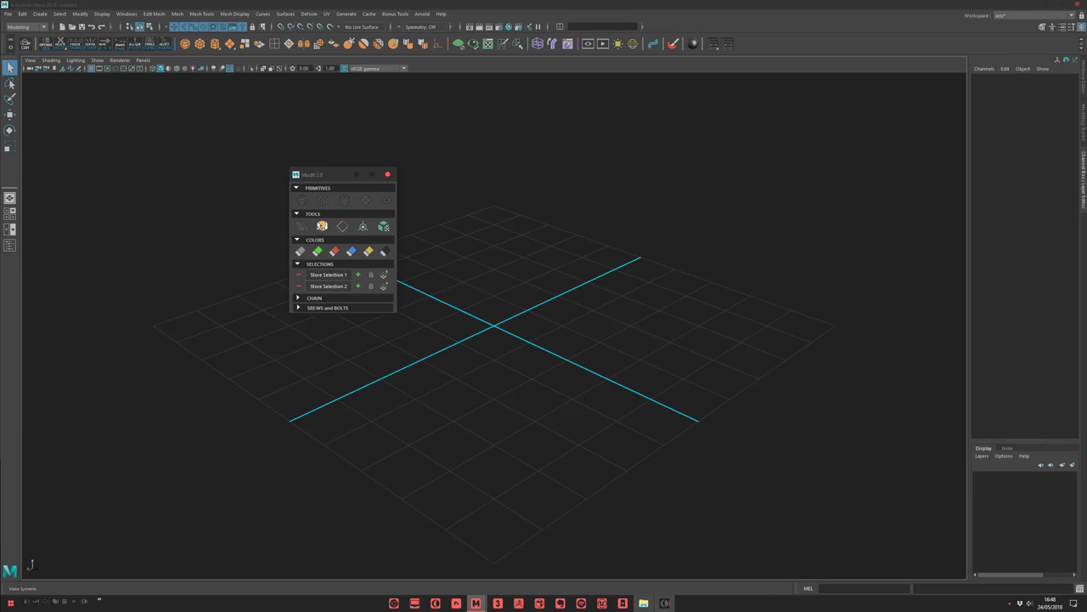
right_click(321, 229)
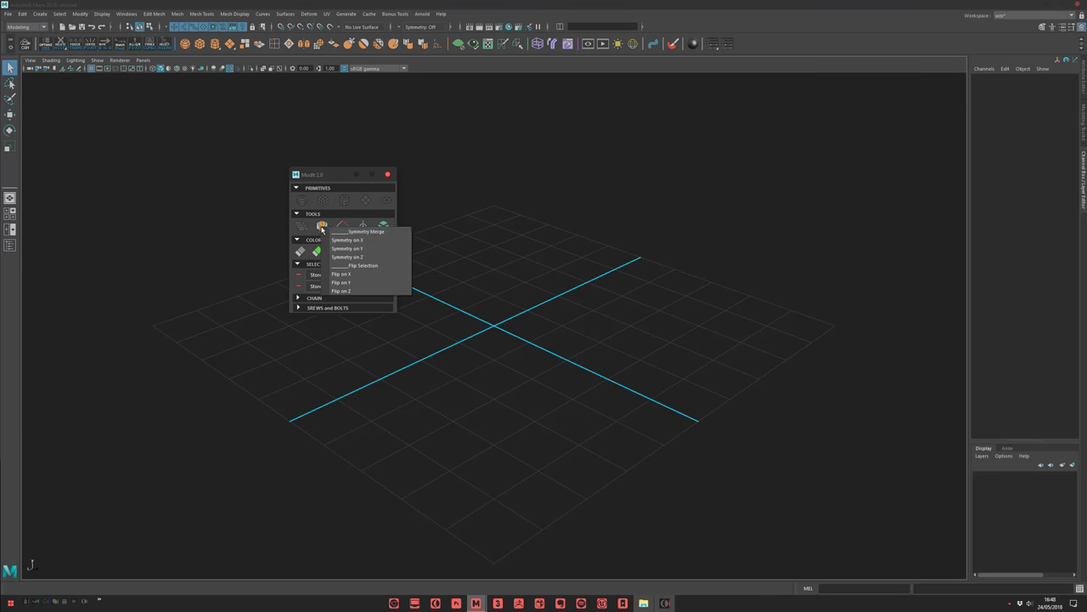
click(353, 248)
drag(322, 176, 388, 204)
click(463, 198)
alt+drag(527, 175, 670, 116)
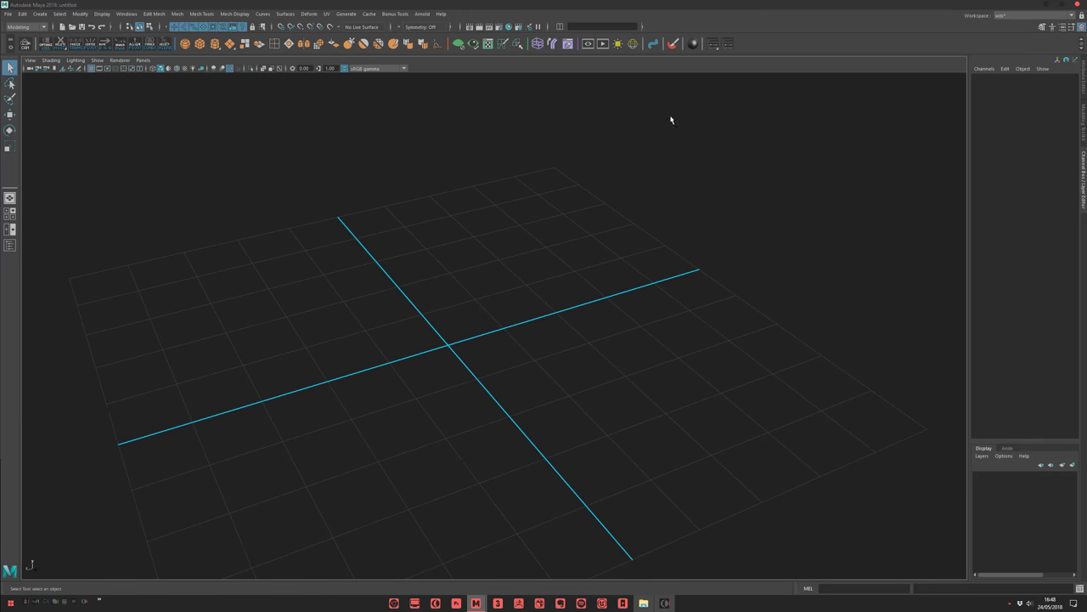
Compare the popup menus of the two ModIt shelf items
right_click(713, 44)
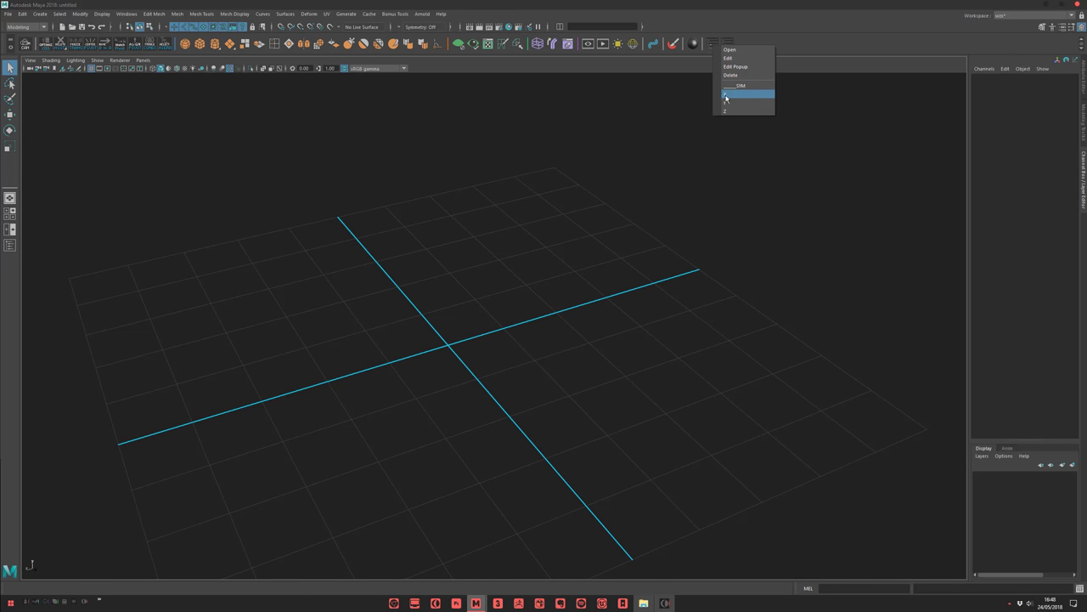
key(Escape)
right_click(729, 44)
key(Escape)
Open SYM_Hotkeys.txt from the 03_ModIt_2.0 folder in the file explorer
click(643, 603)
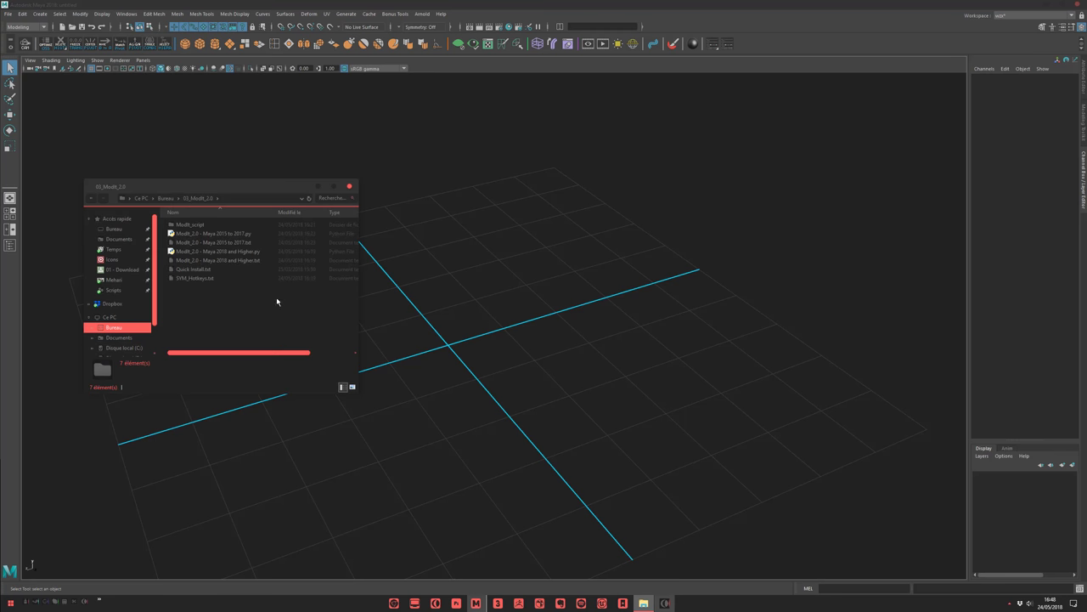
drag(218, 190, 320, 213)
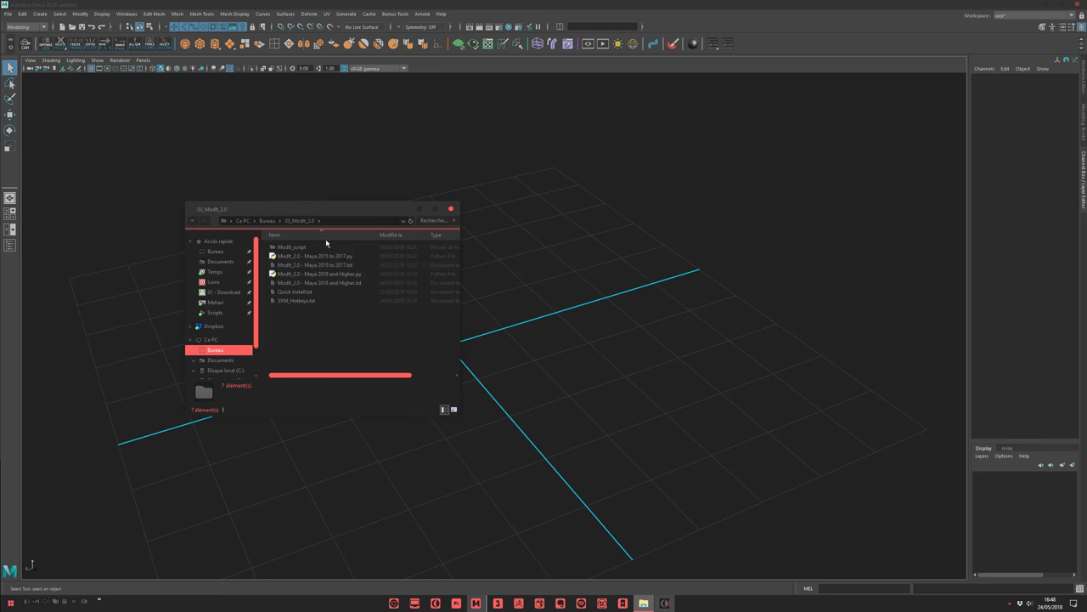
double_click(300, 303)
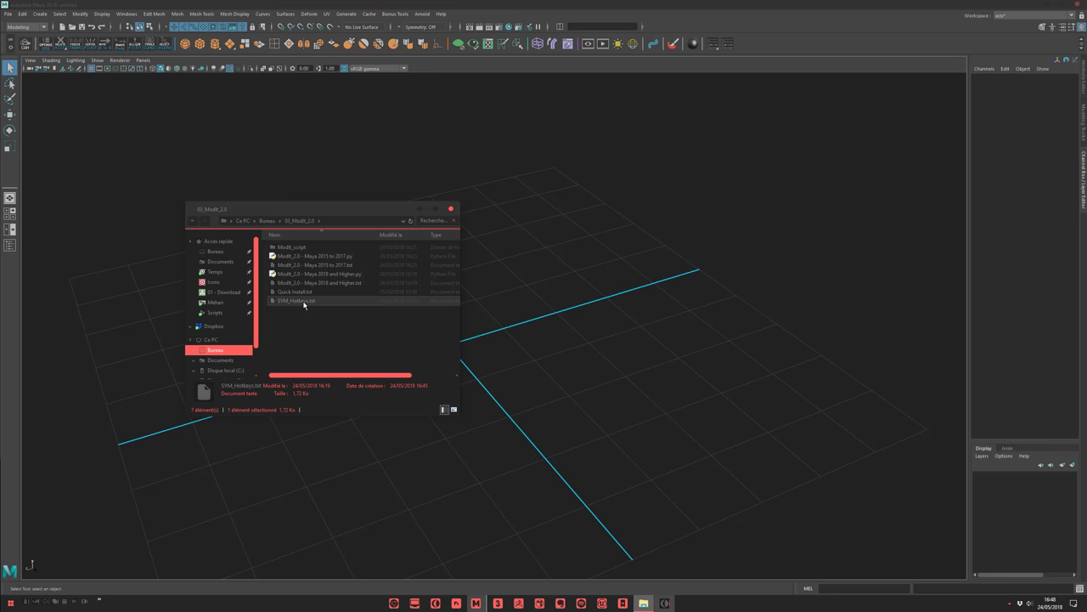
drag(322, 208, 0, 204)
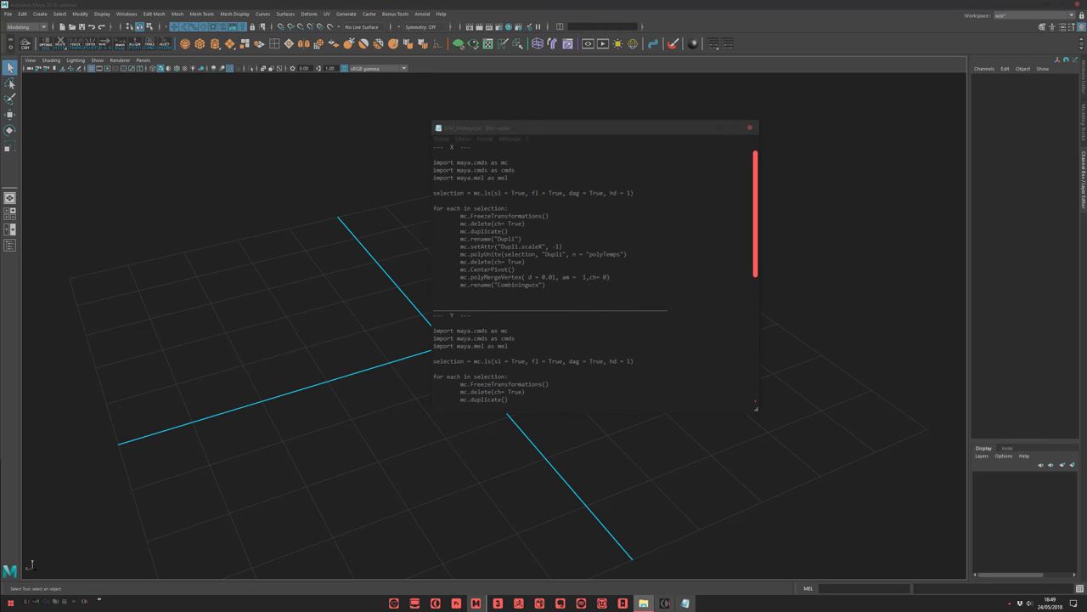
drag(500, 133, 306, 135)
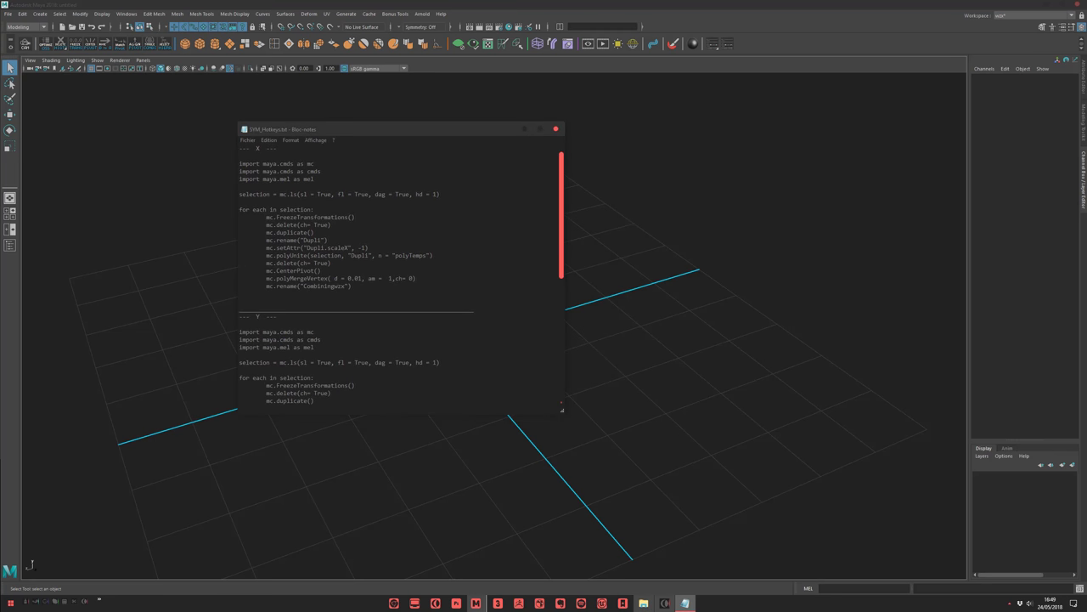
Copy the complete X symmetry code block from the SYM_Hotkeys text file
key(shift+End)
drag(240, 316, 277, 316)
click(239, 155)
drag(352, 285, 240, 163)
Open the new ModIt shelf item for editing and add four popup menu items to it
right_click(723, 46)
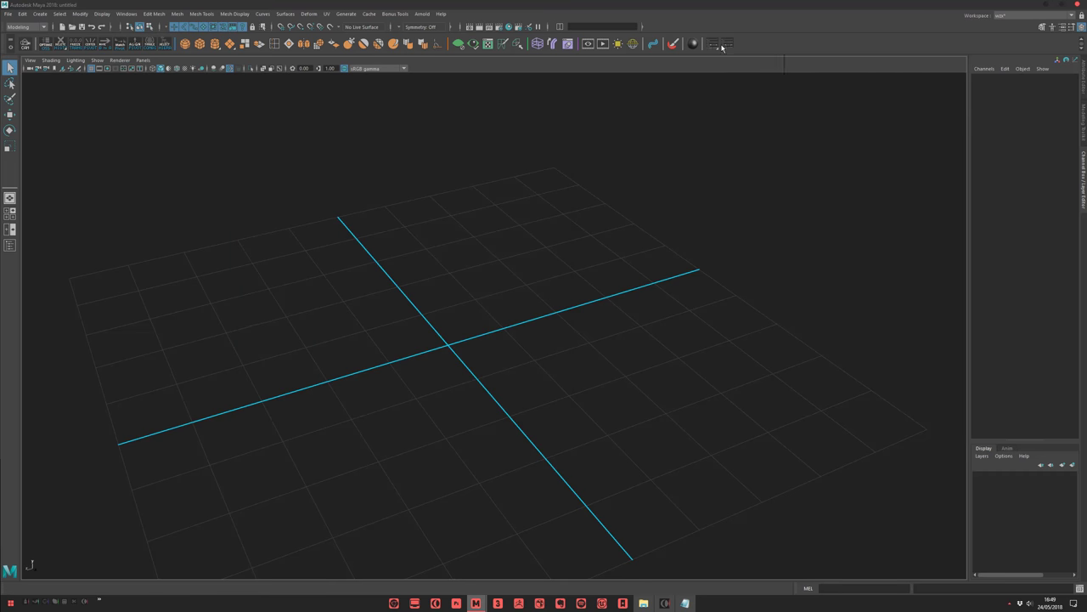
click(736, 58)
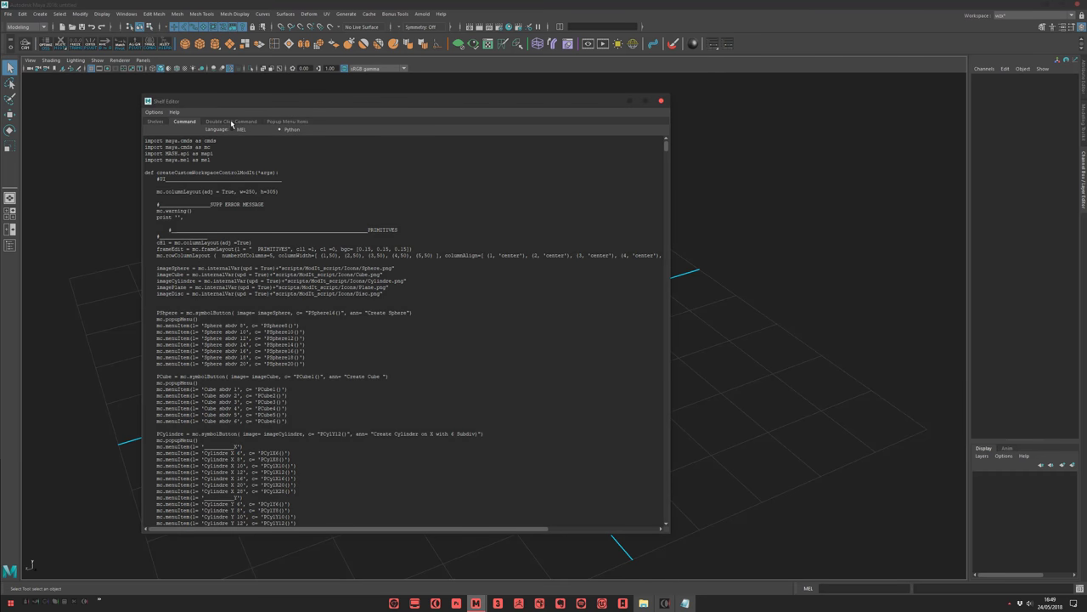
click(280, 121)
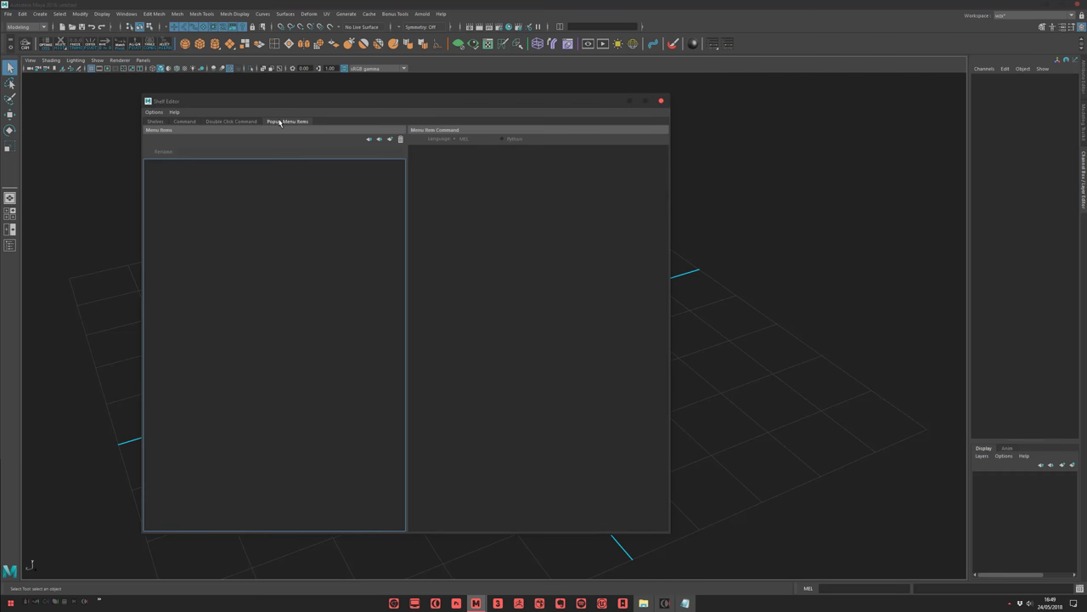
click(389, 139)
click(390, 139)
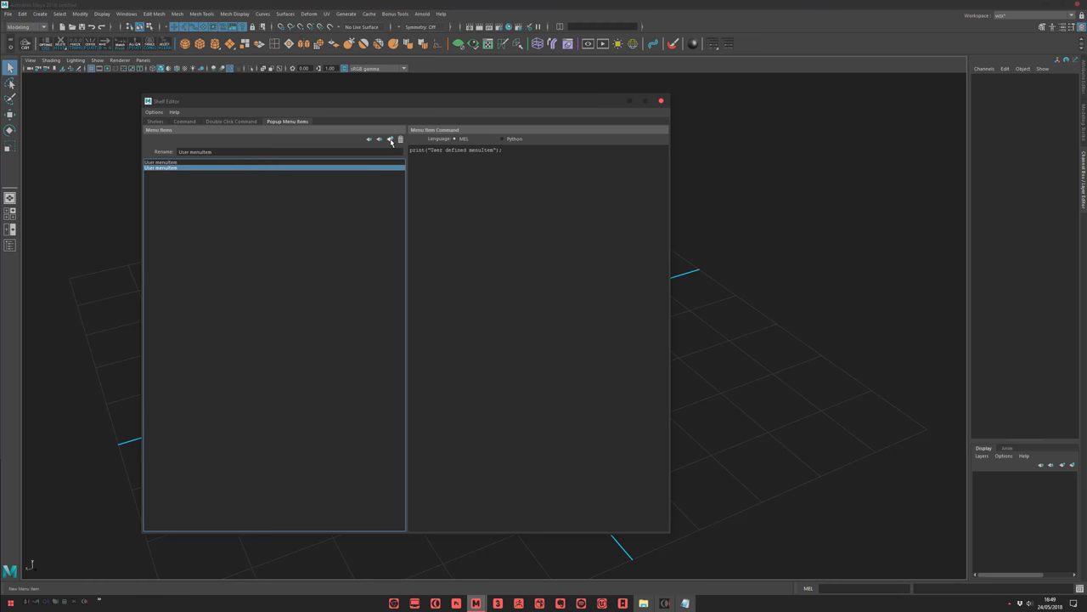
click(389, 139)
click(389, 139)
Rename the second, third and fourth popup menu items to X, Y and Z
click(170, 168)
drag(216, 152, 175, 154)
text(X)
key(Return)
double_click(154, 172)
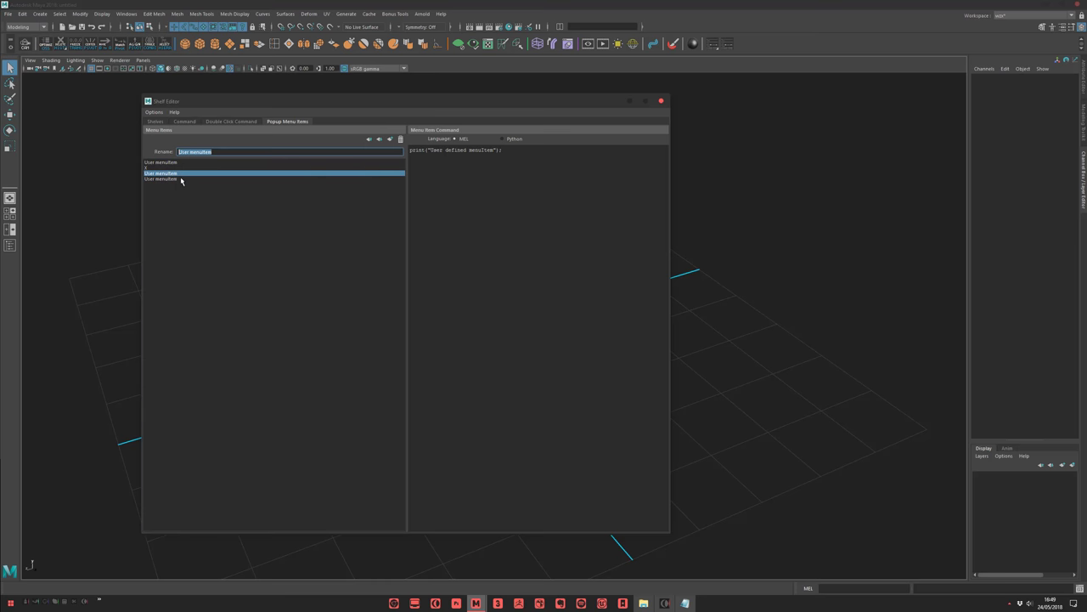
text(y)
key(Return)
click(181, 180)
drag(211, 151, 175, 156)
text(Z)
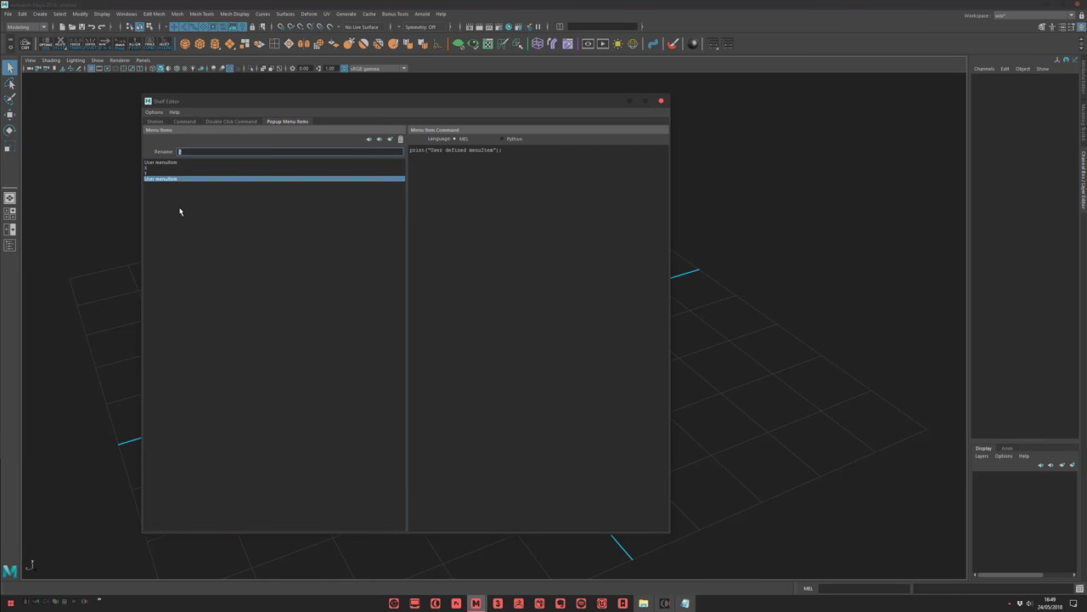
key(Return)
Set the X menu item's language to Python and replace its default command with the copied X symmetry code
click(171, 168)
drag(502, 150, 385, 148)
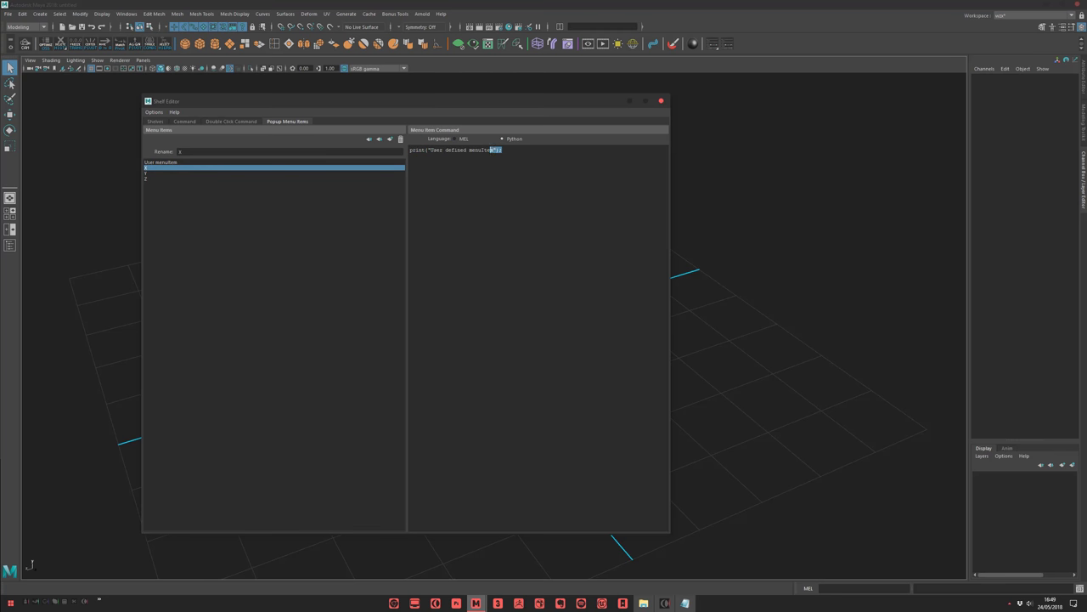
text(import maya.cmds as mc import maya.cmds as cmds import maya.mel as mel  selection = mc.ls(sl = True, fl = True, dag = True, hd = 1)  for each in selection: 	mc.FreezeTransformations() 	mc.delete(ch= True) 	mc.duplicate() 	mc.rename("Dupli") 	mc.setAttr("Dupli.scaleX", -1) 	mc.polyUnite(selection, "Dupli", n = "polyTemps") 	mc.delete(ch= True) 	mc.CenterPivot() 	mc.polyMergeVertex( d = 0.01, am =  1,ch= 0) 	mc.rename("Combiningwx"))
Replace the Y menu item's default command with the Y symmetry code copied from SYM_Hotkeys.txt
click(230, 173)
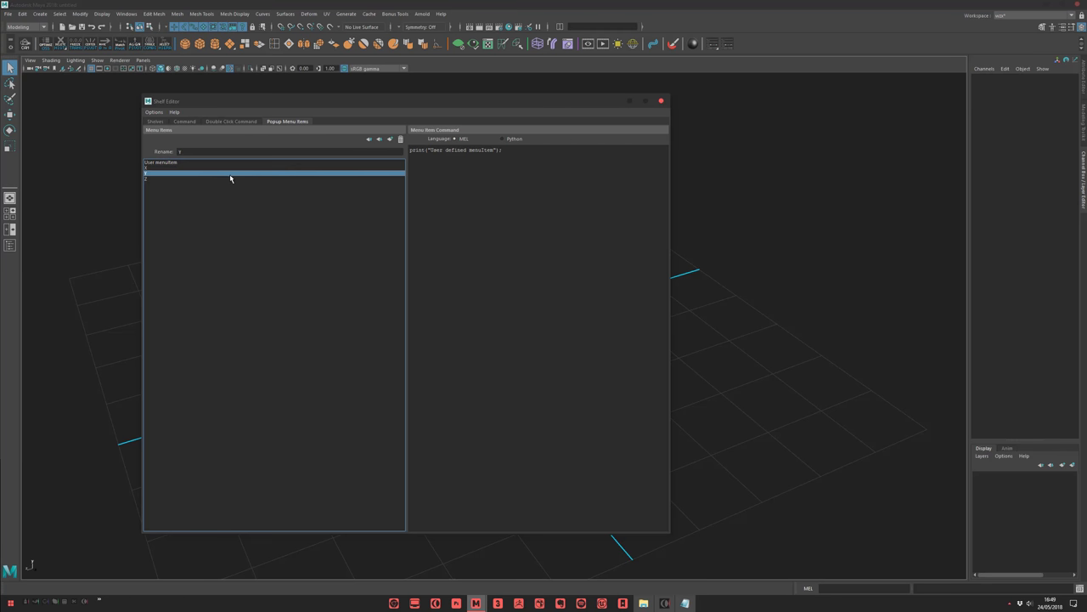
click(686, 602)
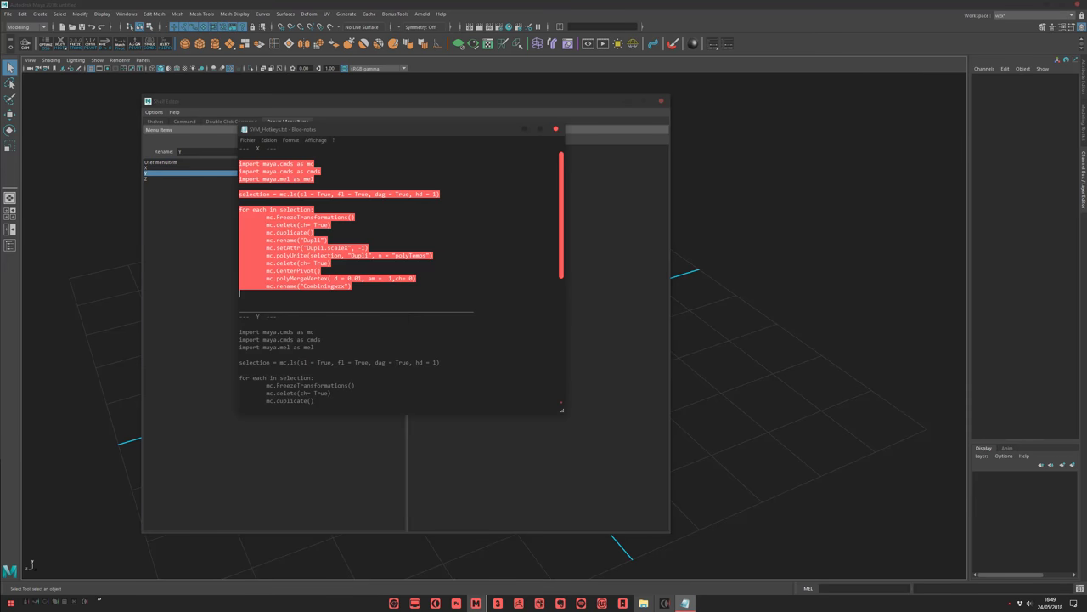
scroll(550, 302, down, 6)
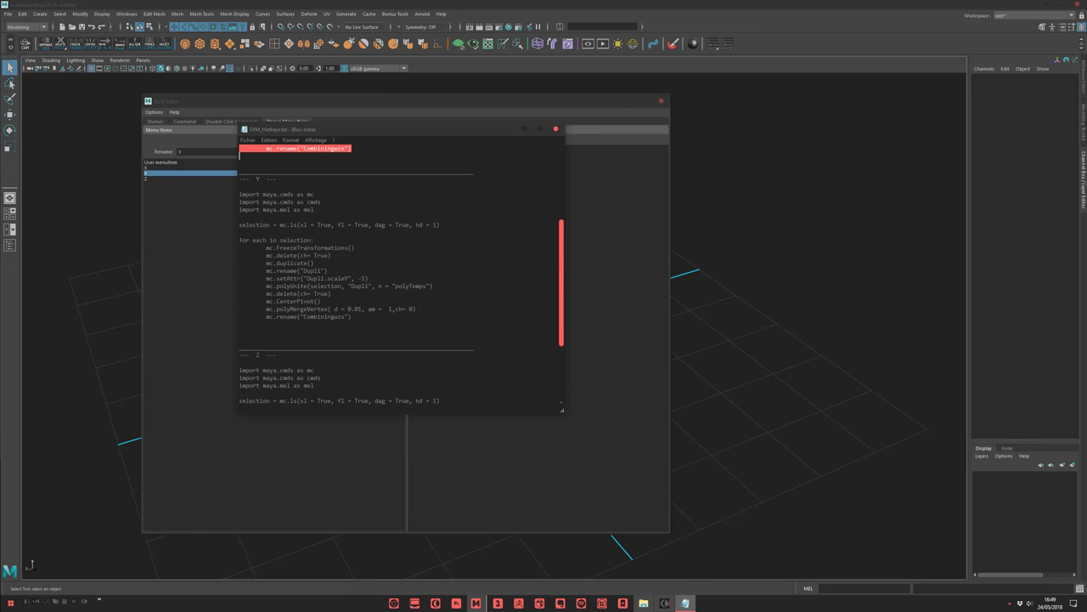
drag(240, 194, 351, 316)
key(ctrl+c)
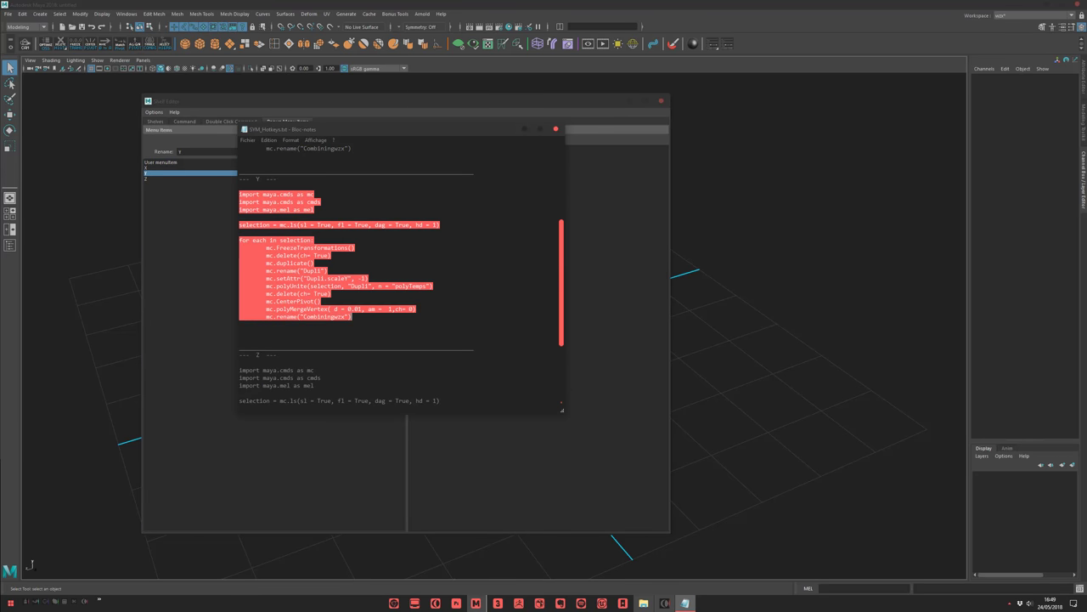
click(526, 129)
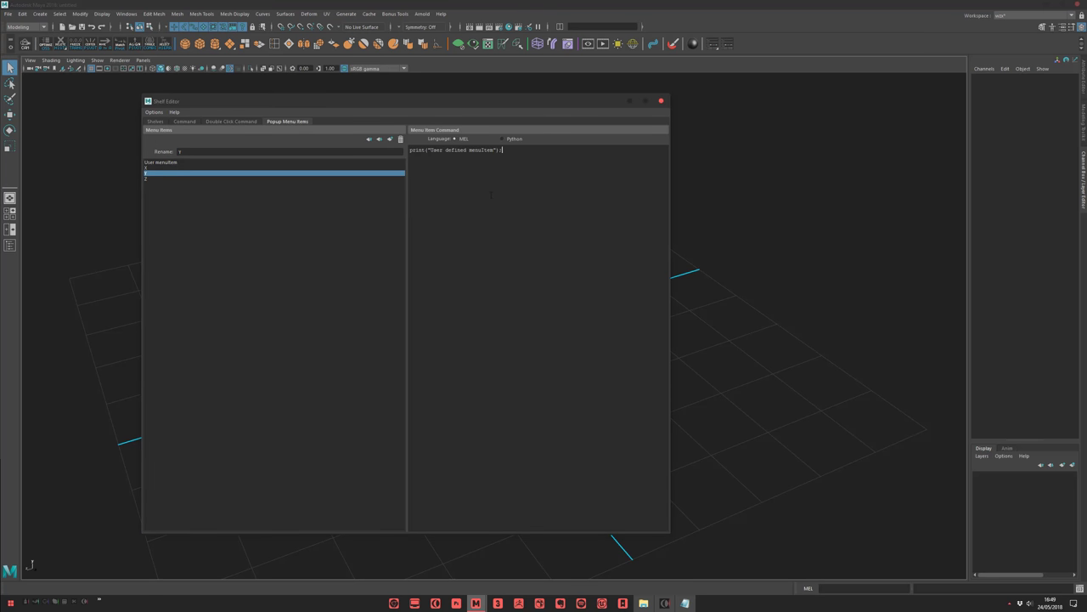
key(ctrl+a)
key(ctrl+v)
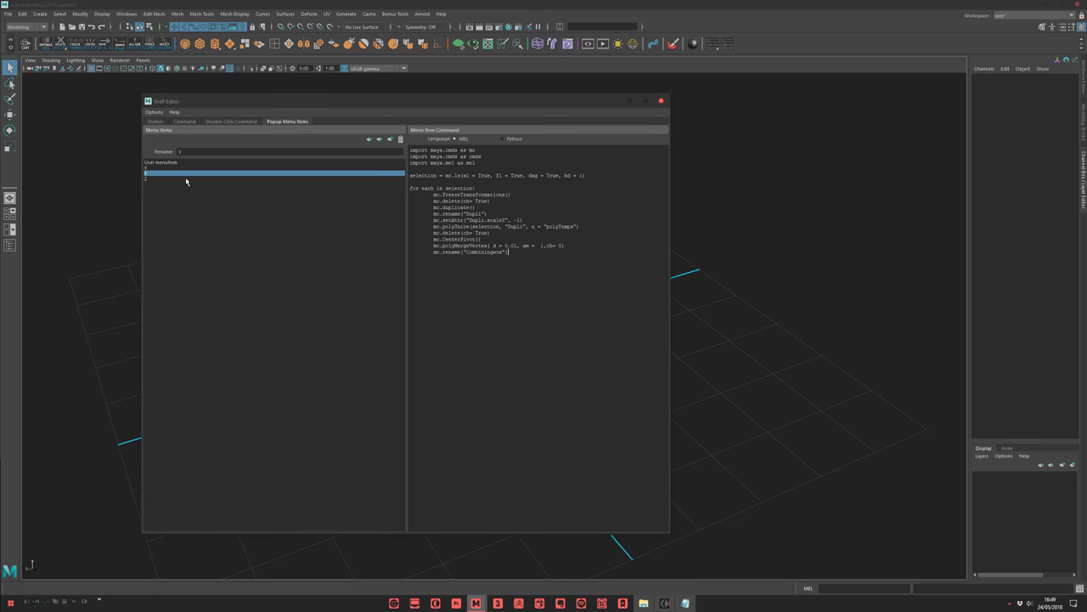
Rename the first popup menu item to ___SIM___, close the Shelf Editor, and check the shelf item's popup menu
click(168, 168)
click(188, 162)
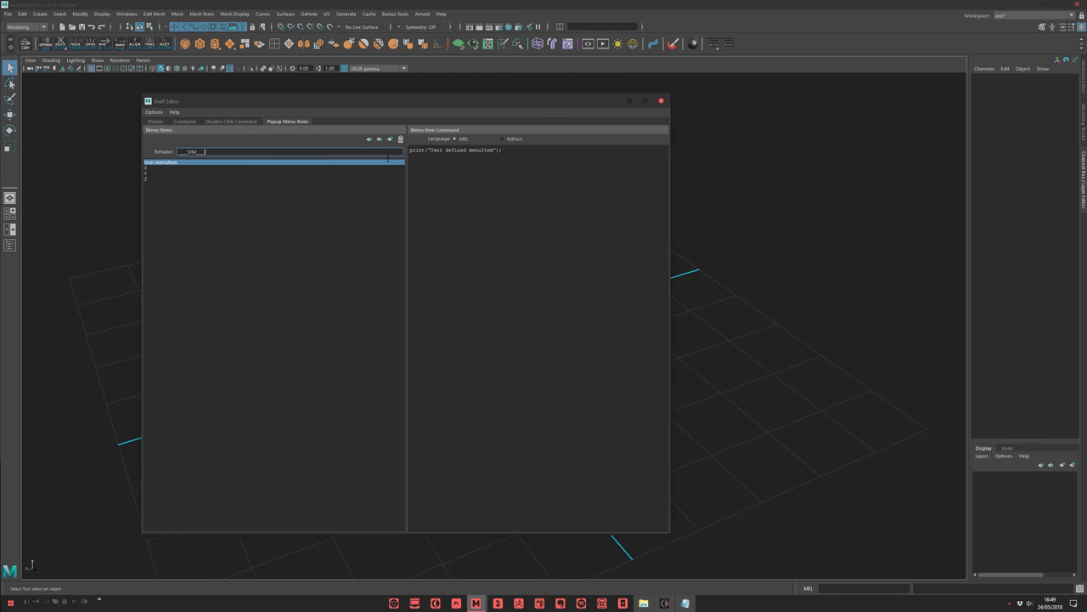
click(661, 101)
right_click(730, 45)
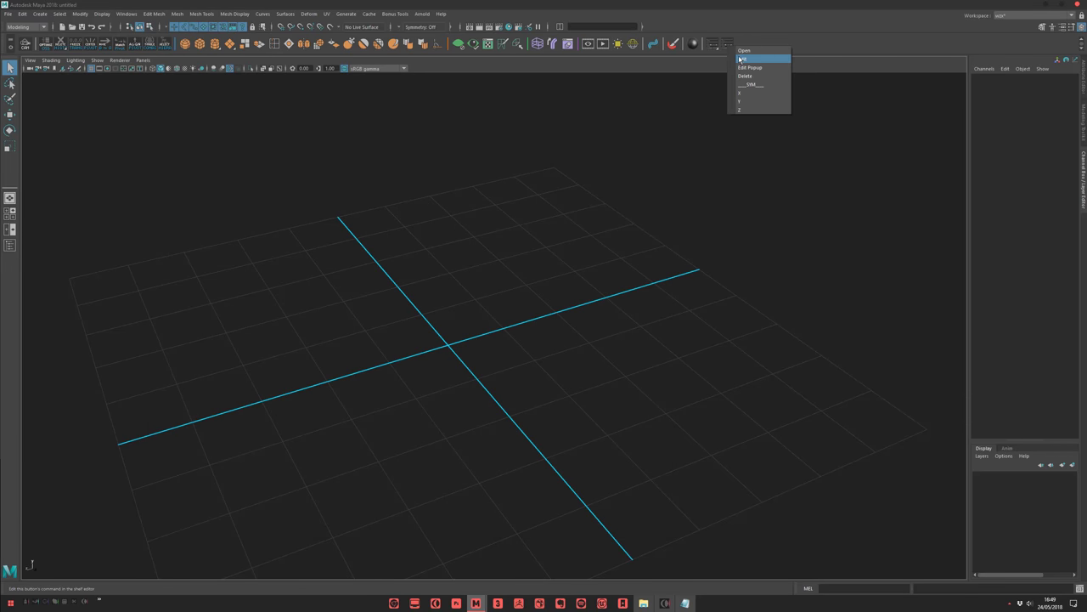
click(746, 101)
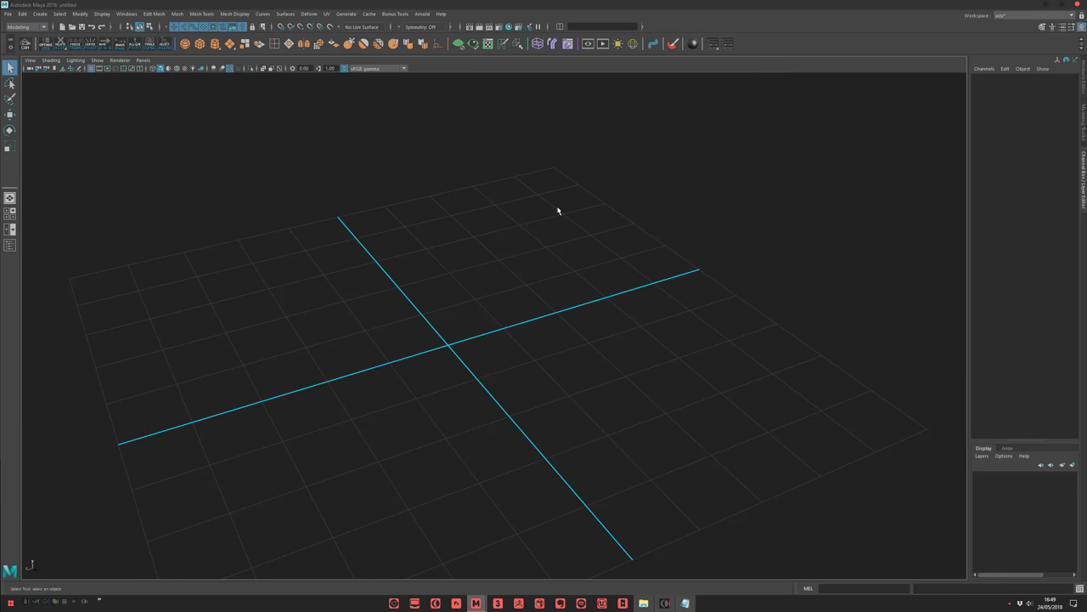
Create a polygon cube, split it down the middle, and delete the faces of one half
click(200, 46)
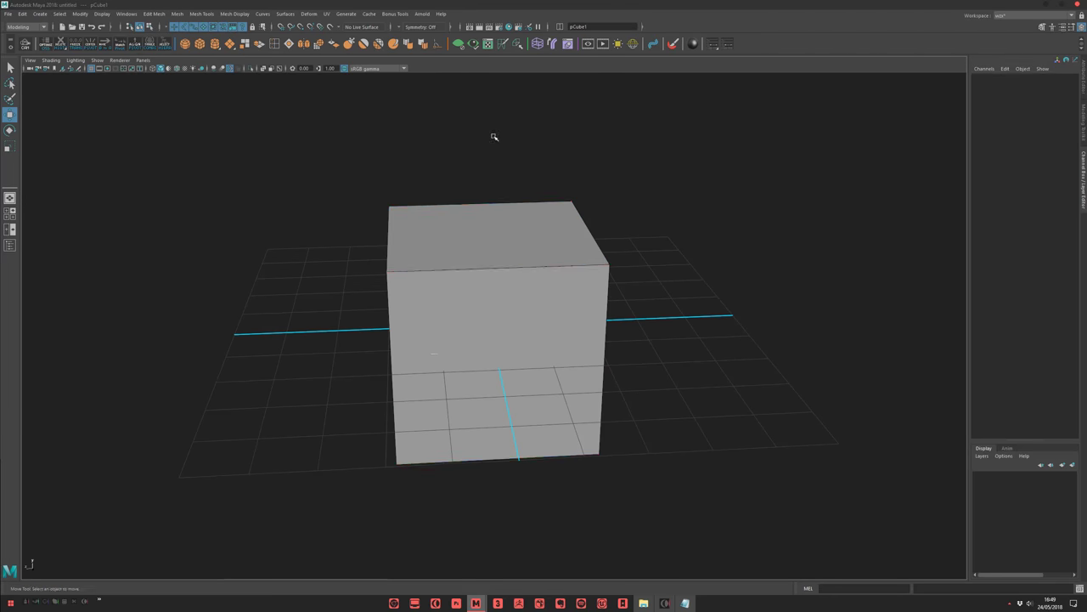
drag(494, 137, 479, 462)
key(ctrl+e)
alt+drag(559, 345, 531, 341)
key(F11)
drag(561, 165, 691, 380)
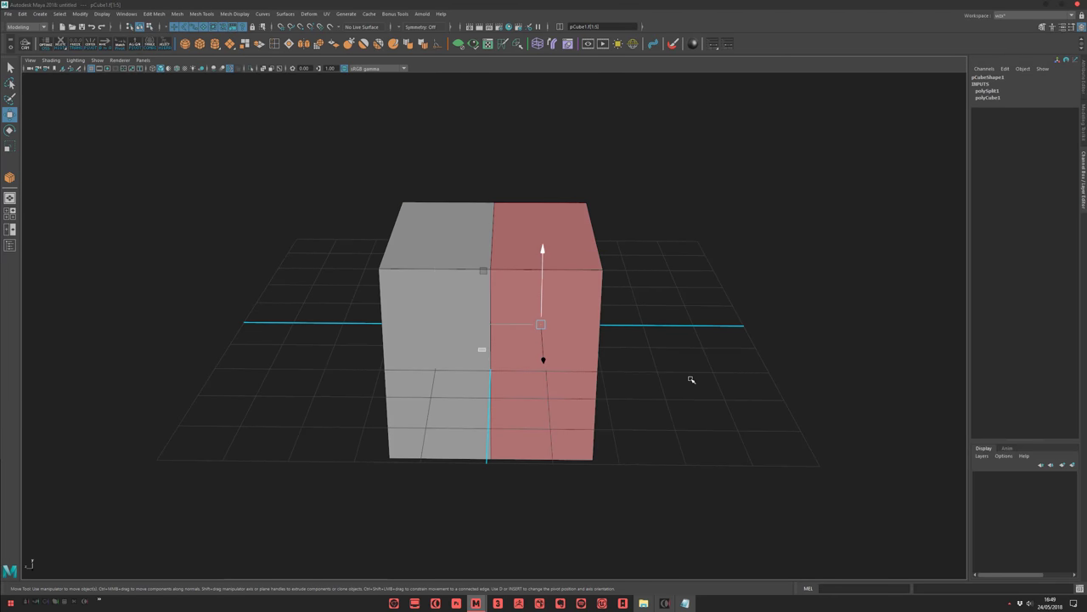
key(Delete)
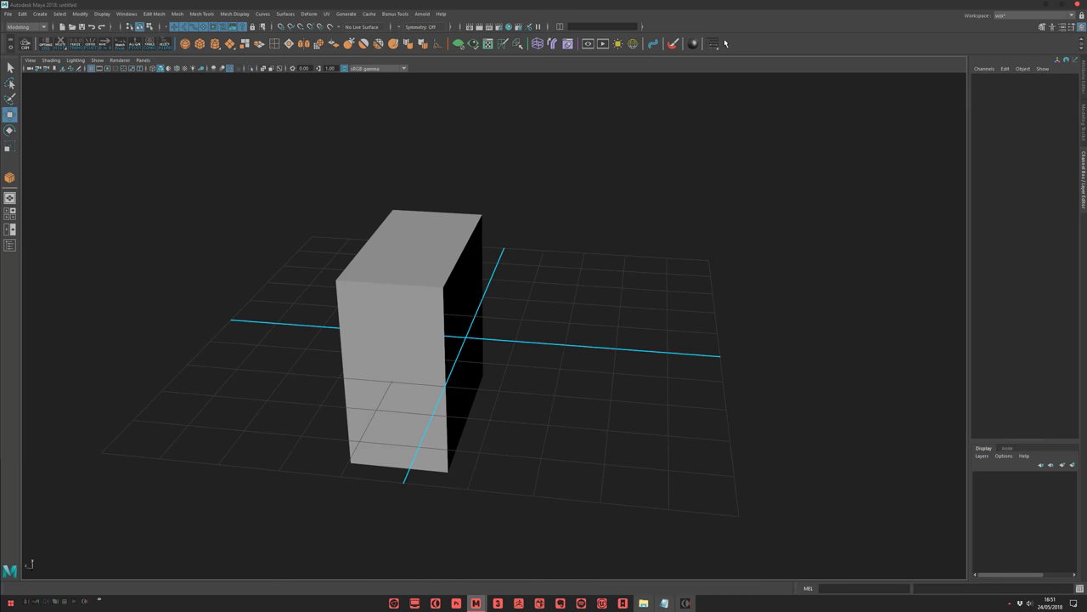
Select the remaining half cube and test a symmetry command from the ModIt shelf item's popup menu
drag(470, 197, 240, 370)
click(713, 47)
click(741, 103)
alt+drag(638, 190, 427, 227)
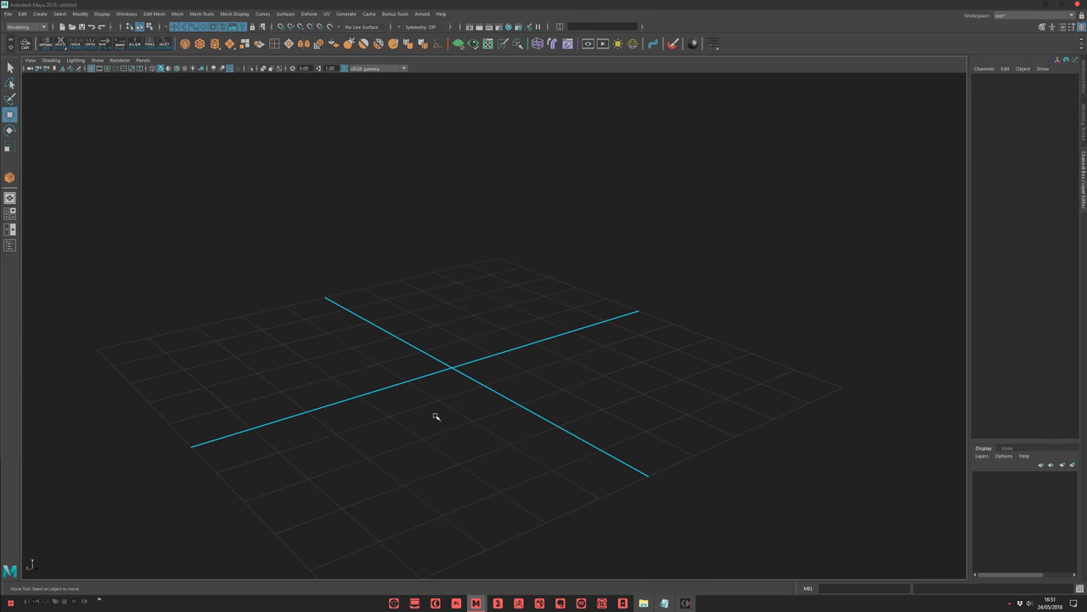
alt+drag(435, 416, 665, 577)
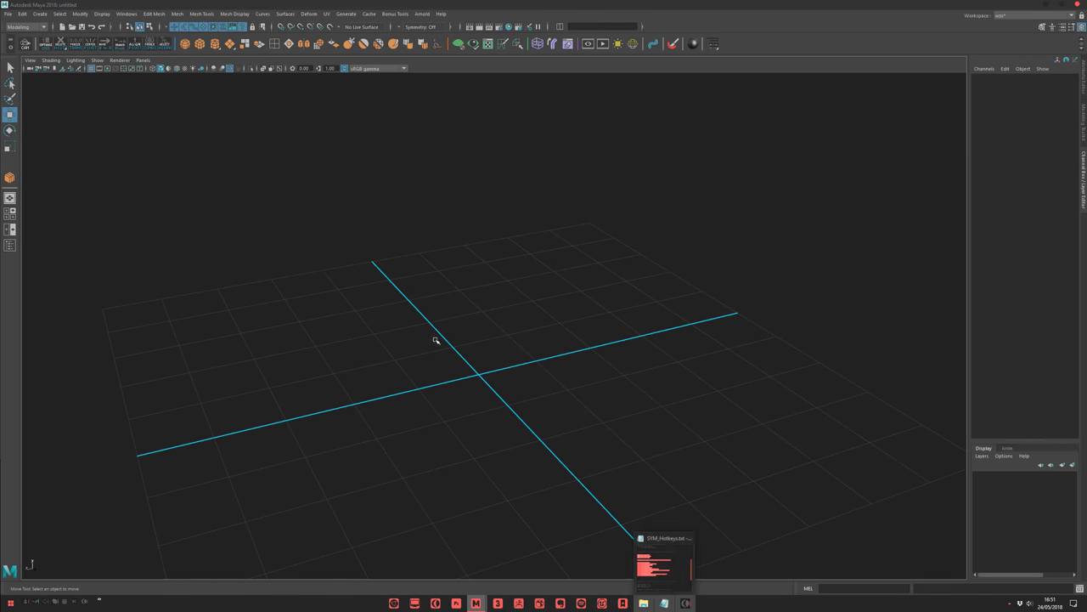
Bring up SYM_Hotkeys.txt, highlight the Y symmetry code block, and minimize the file
click(665, 603)
drag(352, 317, 240, 193)
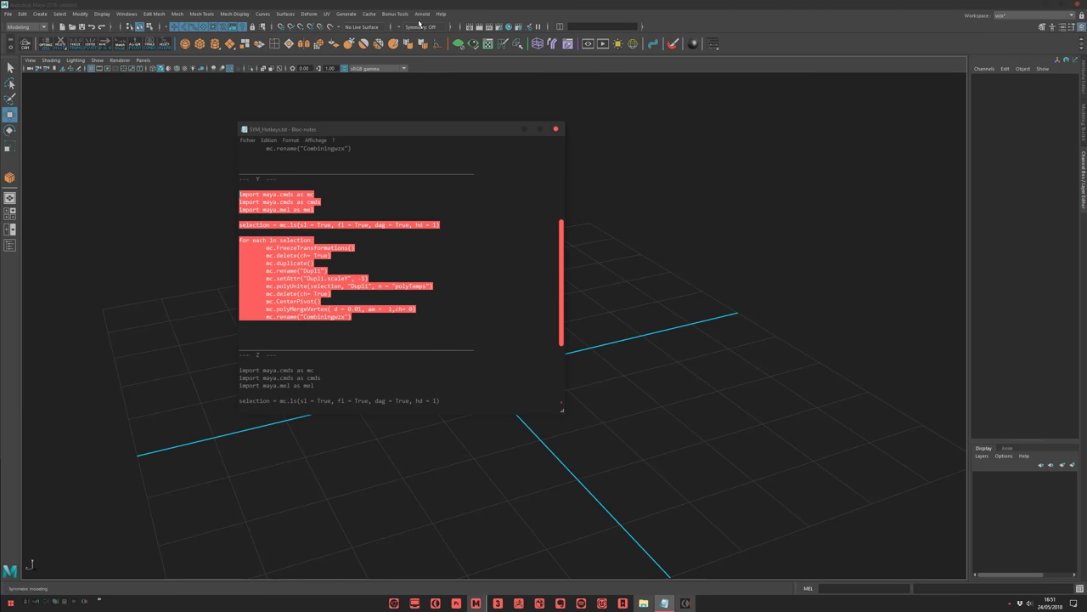
click(524, 129)
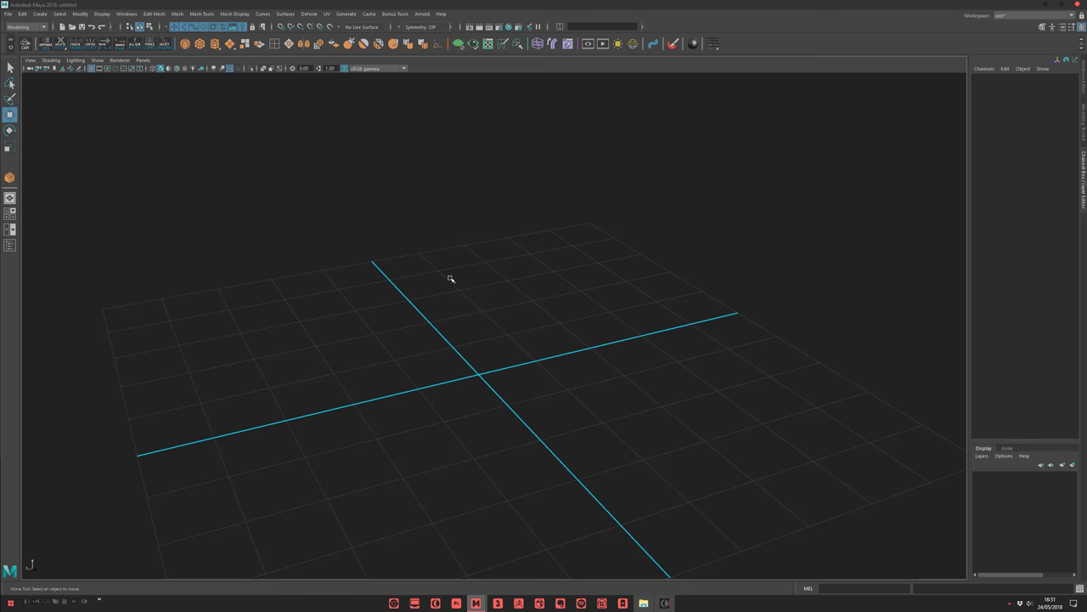
Launch ModIt 2.0 from the shelf and dock its window beside the Channel Box
alt+middle_drag(455, 297, 459, 275)
alt+right_drag(459, 274, 464, 273)
alt+middle_drag(463, 273, 462, 276)
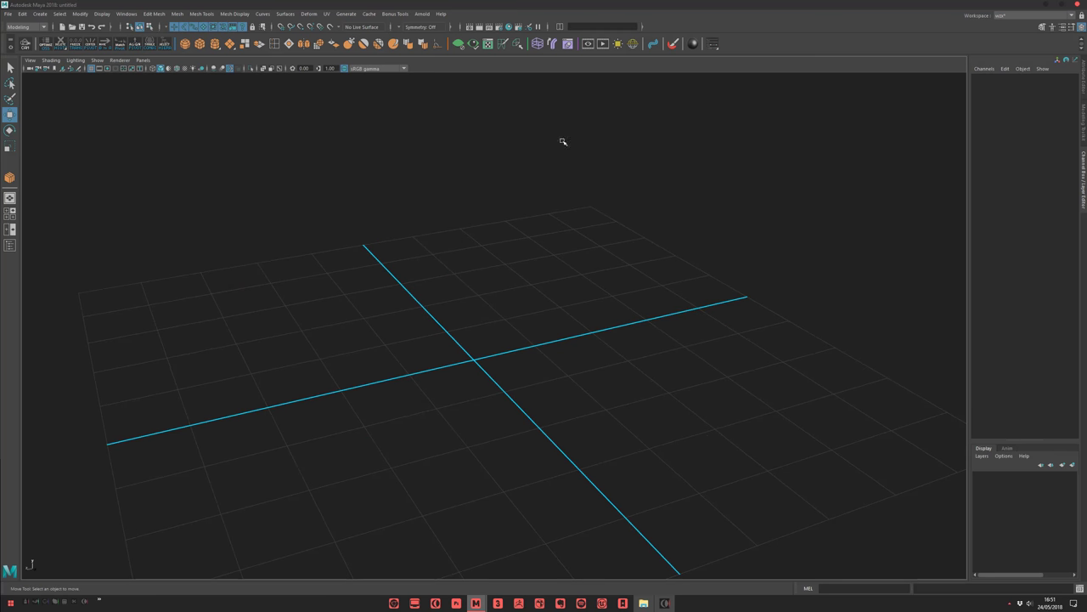
alt+middle_drag(524, 203, 538, 193)
alt+right_drag(538, 193, 543, 191)
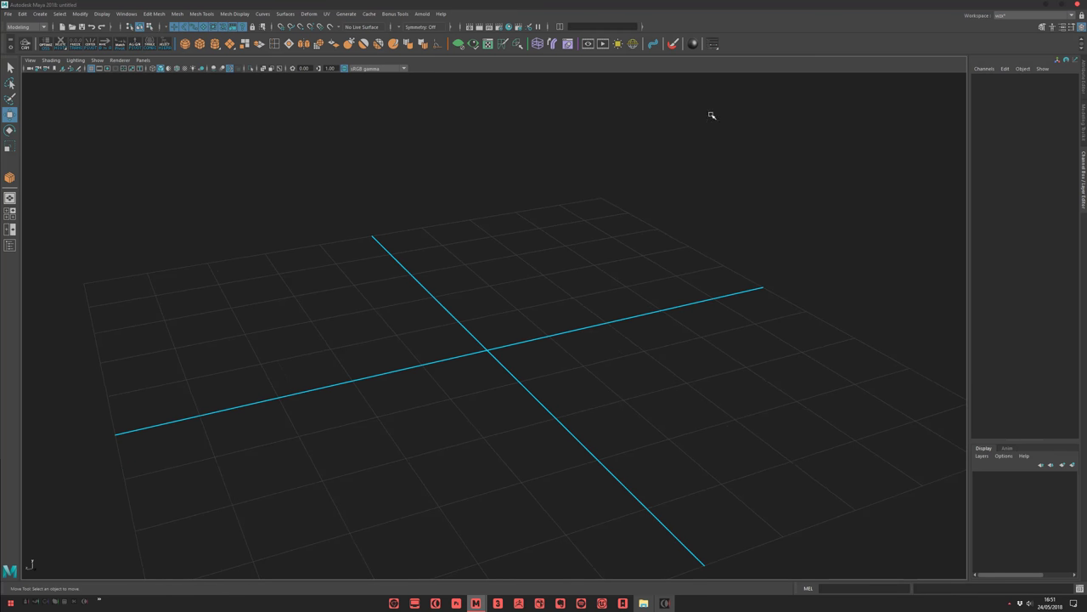
click(713, 44)
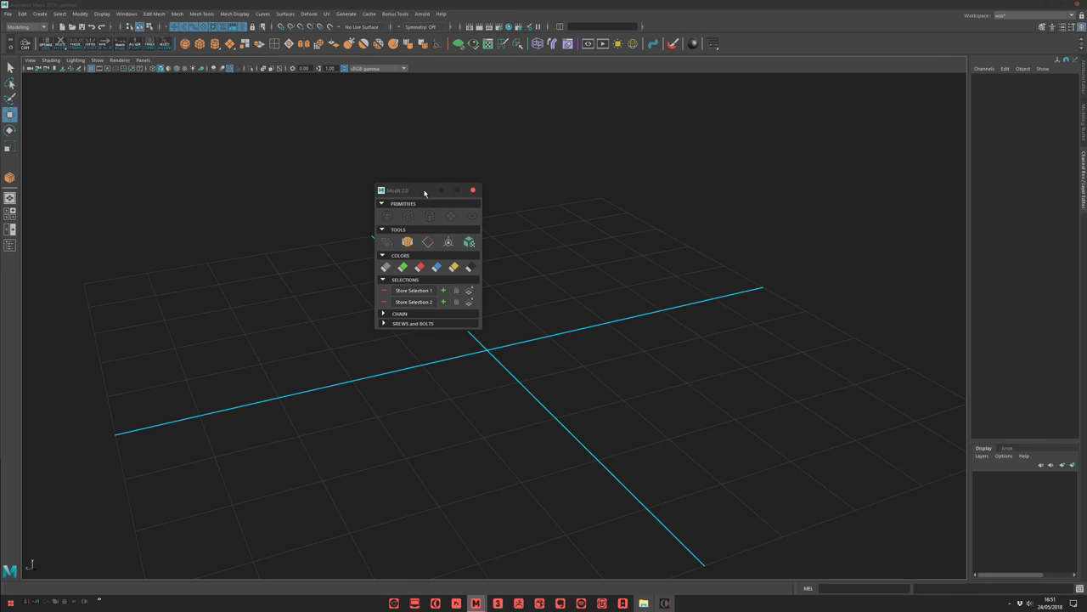
drag(407, 193, 242, 158)
drag(189, 135, 528, 245)
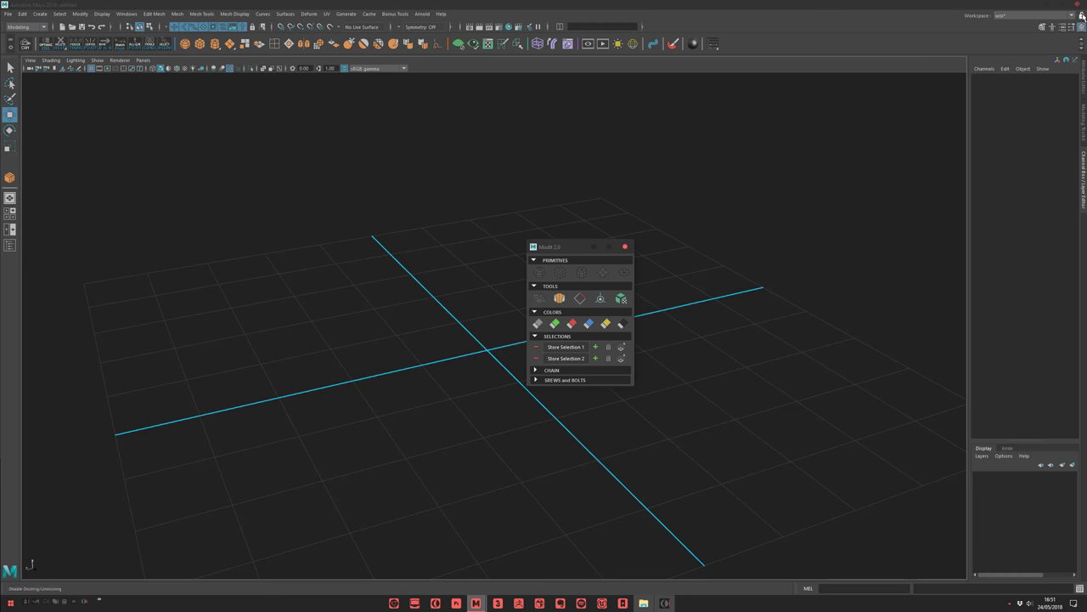
drag(558, 249, 21, 186)
drag(40, 63, 968, 86)
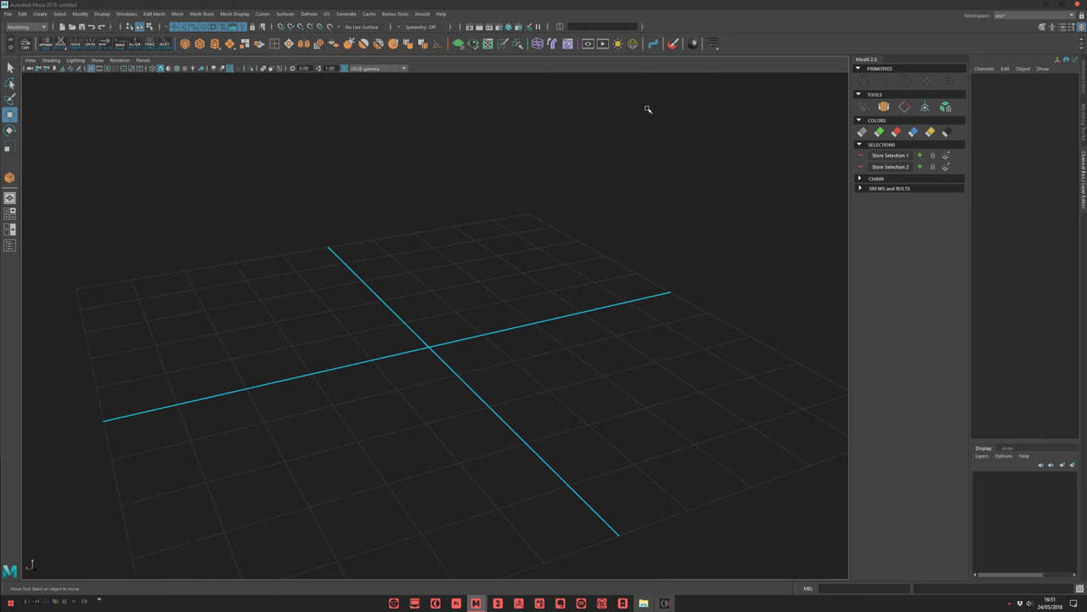
Launch Cable 2.1 and Welder 2.0 from the shelf and dock them side by side in one floating window
click(654, 44)
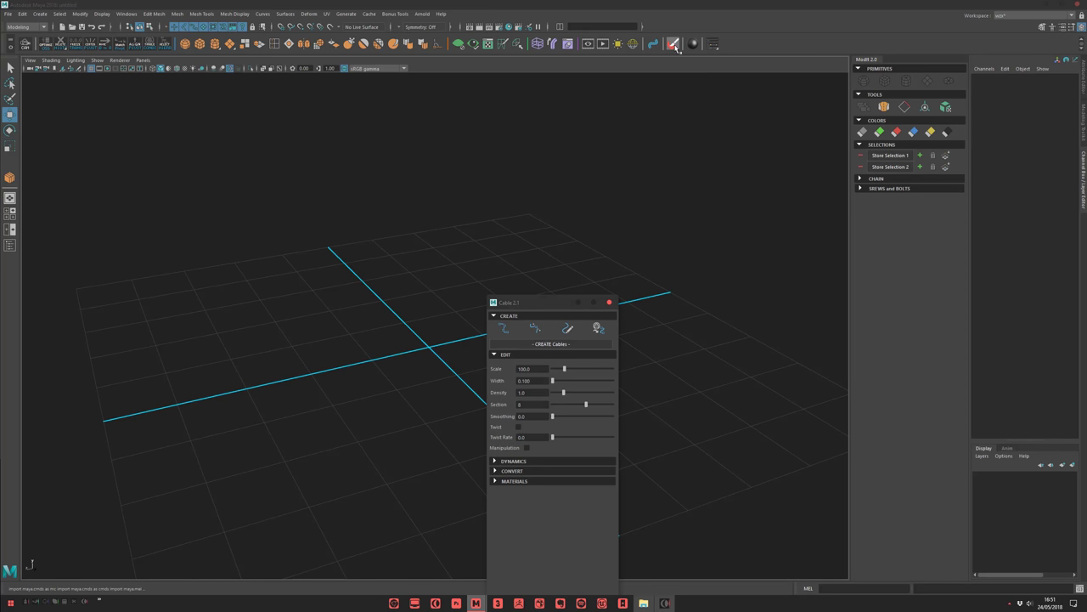
drag(517, 304, 397, 179)
click(675, 47)
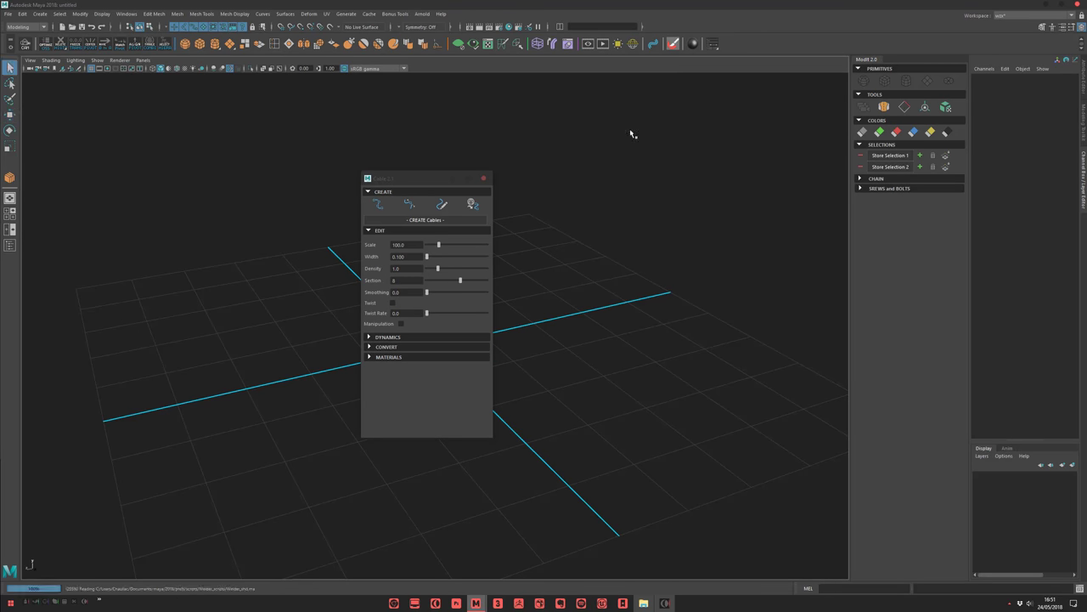
drag(498, 180, 317, 166)
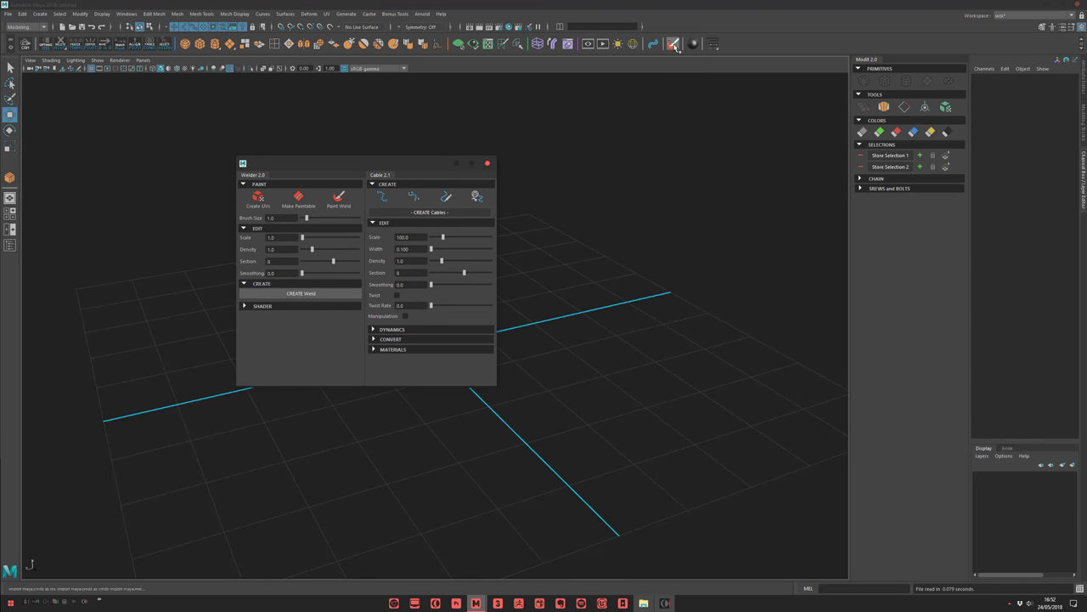
Dock ShadeIt 2.1 as a tab with ModIt 2.0, then collapse and expand the shared panel
drag(389, 68, 890, 64)
click(873, 62)
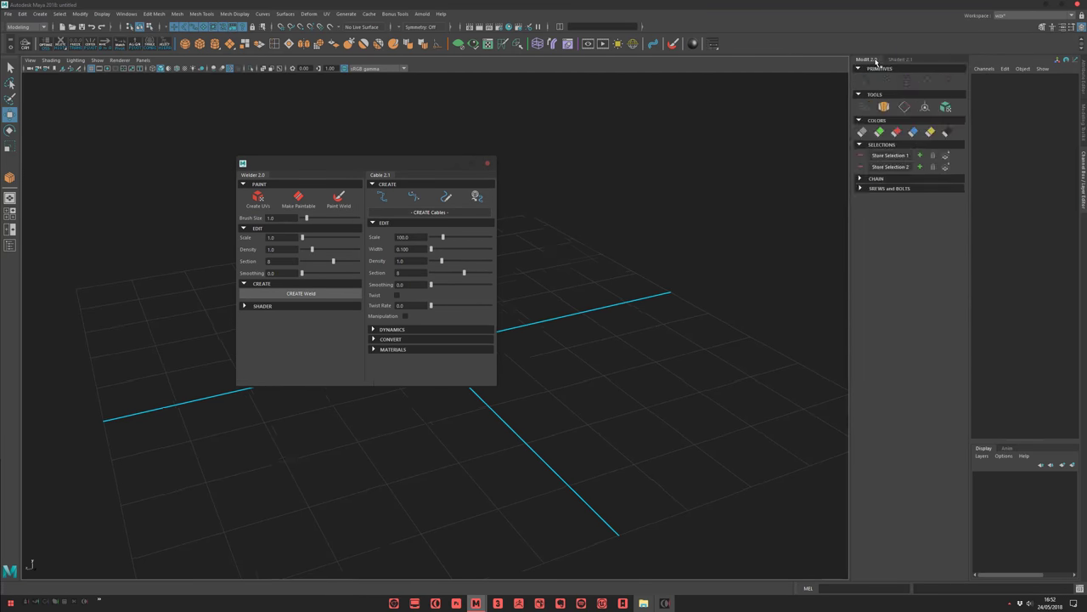
click(873, 62)
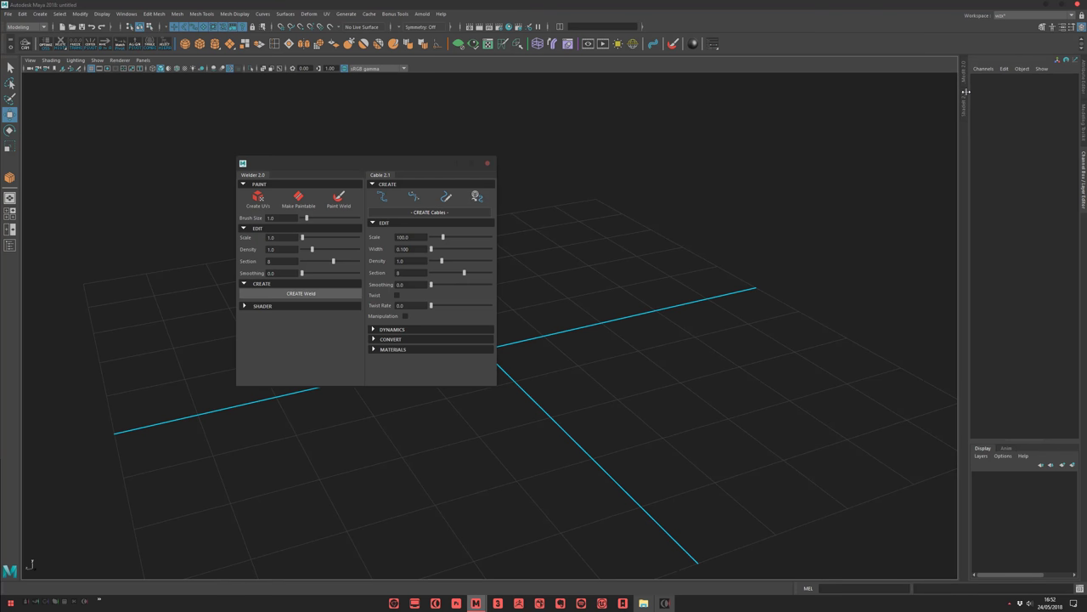
drag(965, 100, 837, 100)
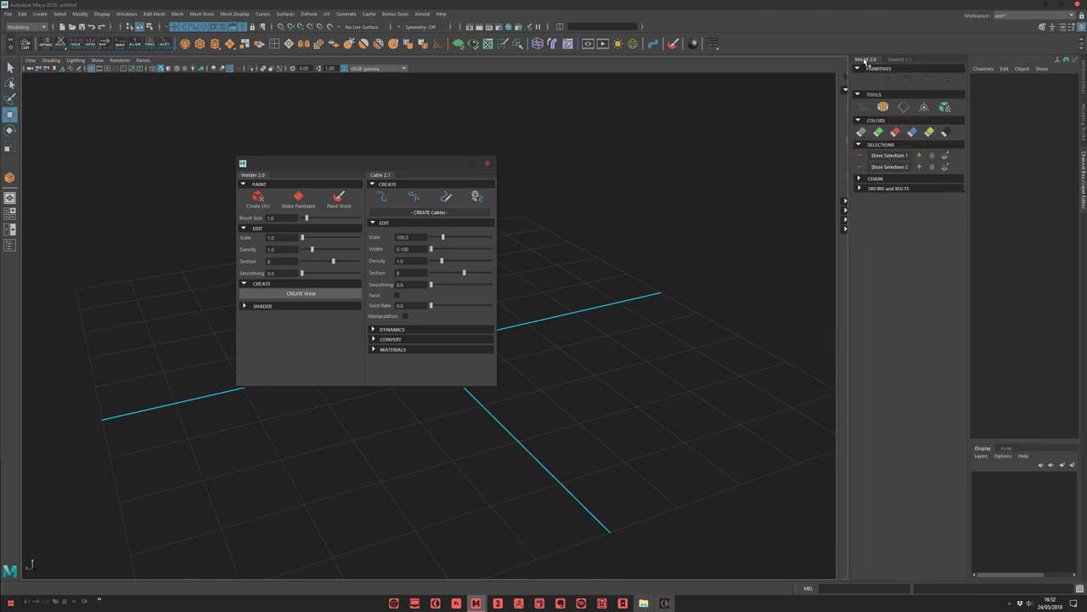
Undock ModIt 2.0 into a floating window and close the Cable, Welder and ShadeIt windows
click(487, 164)
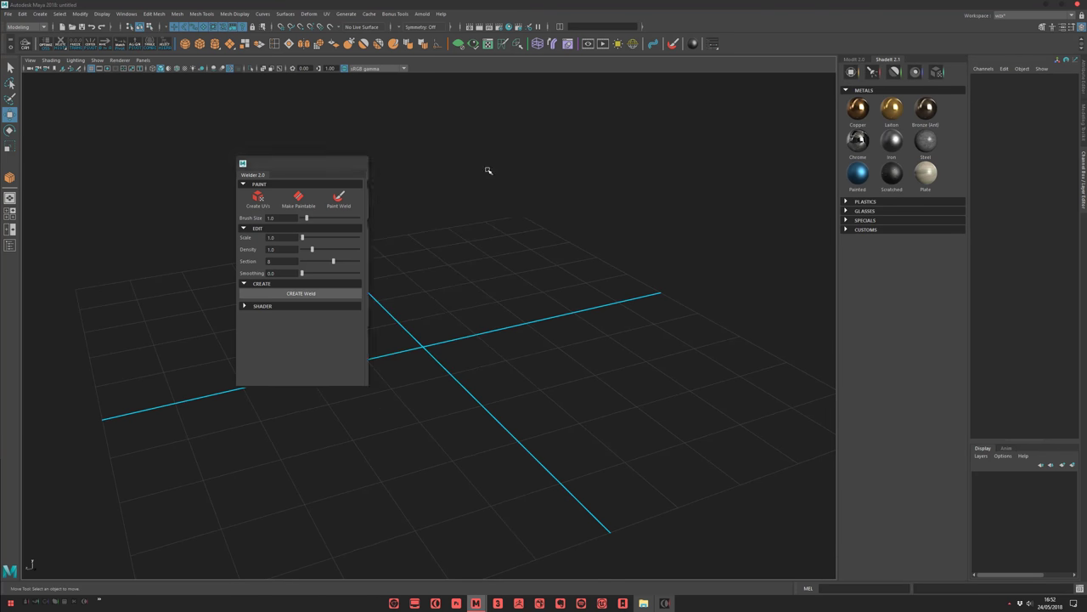
drag(888, 60, 463, 119)
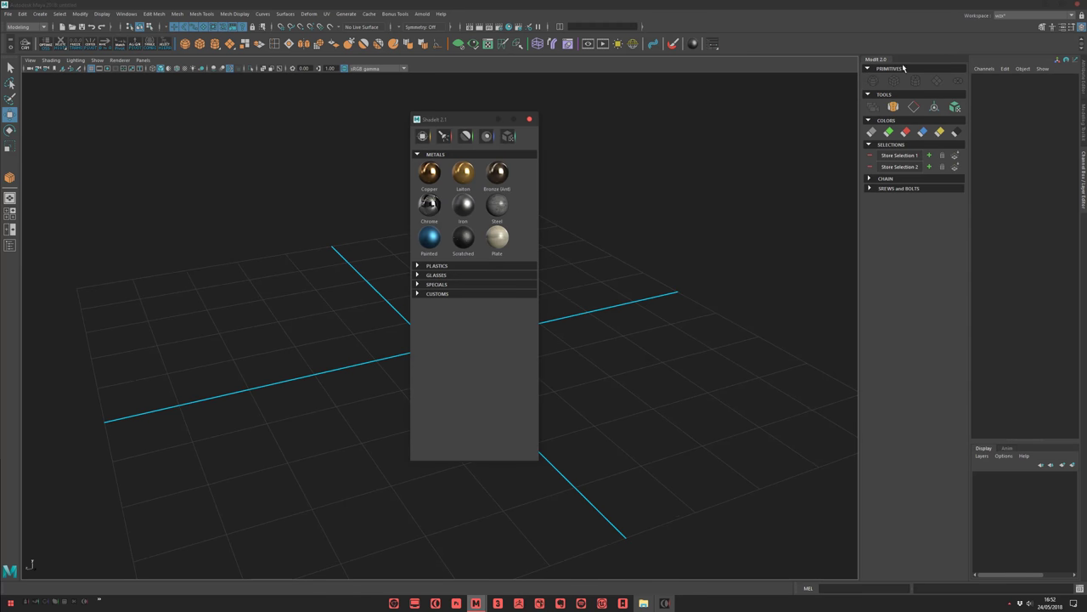
drag(876, 60, 789, 100)
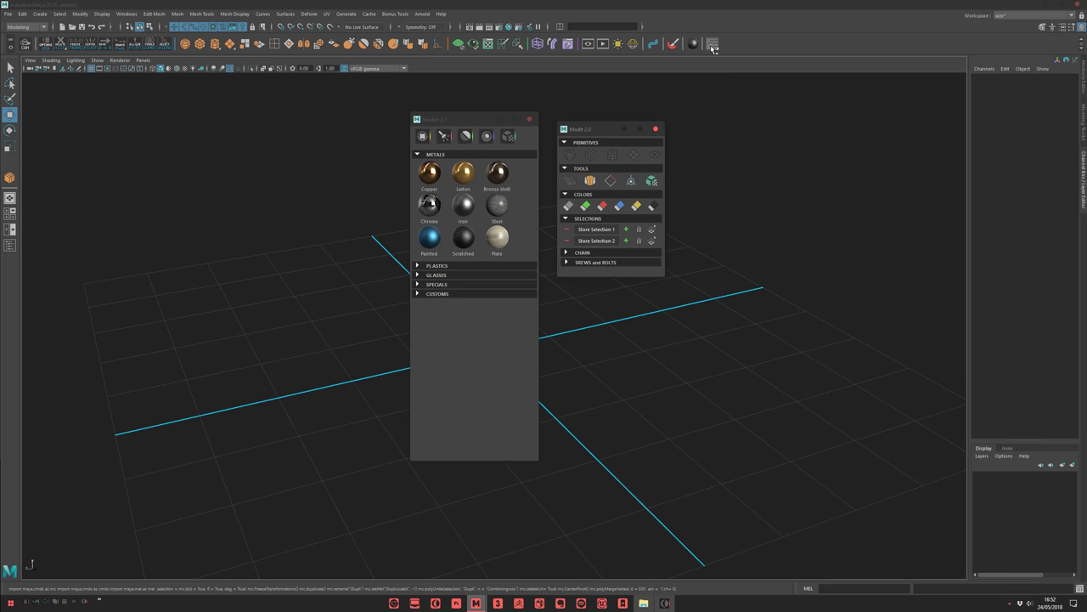
drag(578, 130, 728, 107)
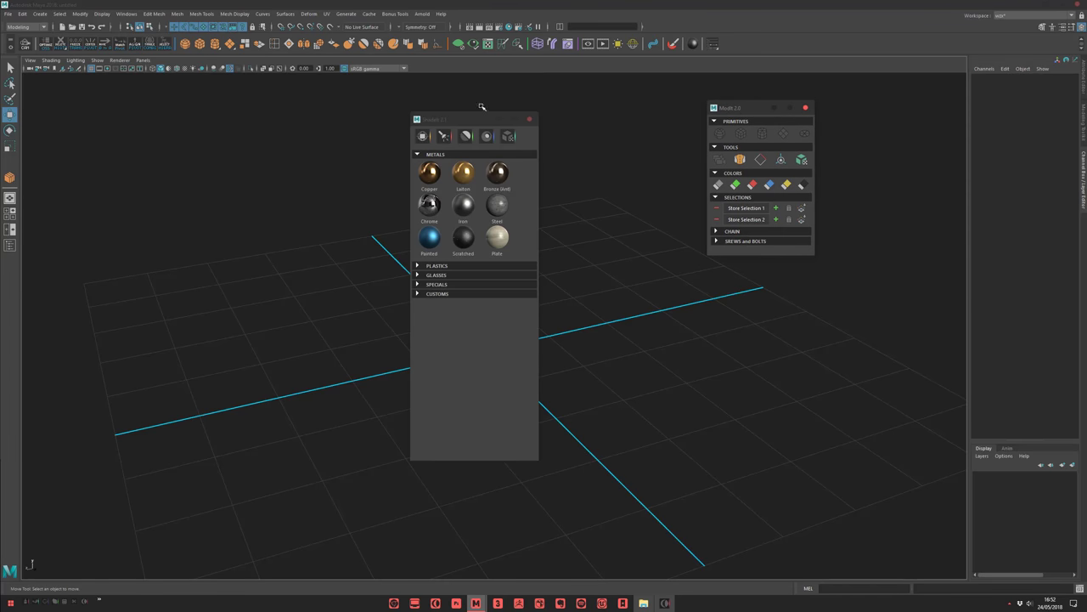
drag(510, 118, 493, 119)
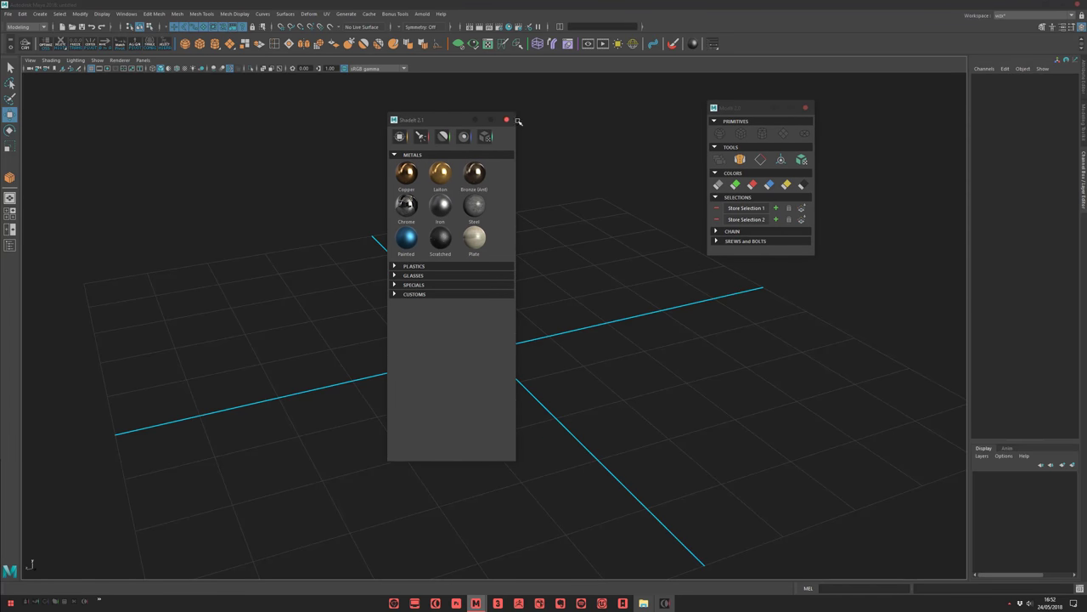
click(518, 118)
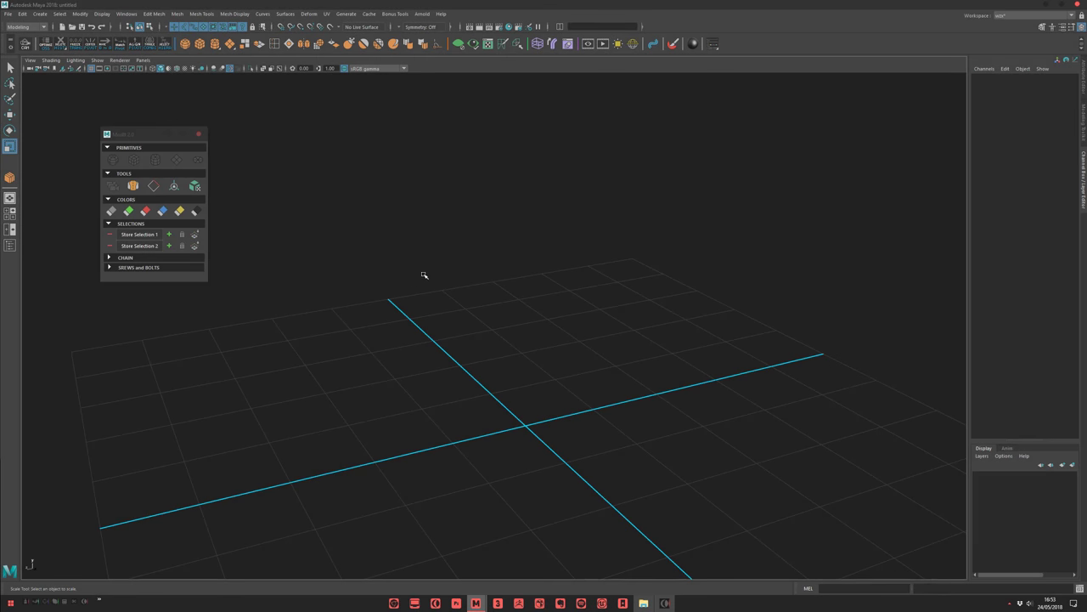
Create a cube primitive with ModIt 2.0 and move it up above the grid
alt+drag(424, 274, 346, 217)
drag(138, 143, 172, 157)
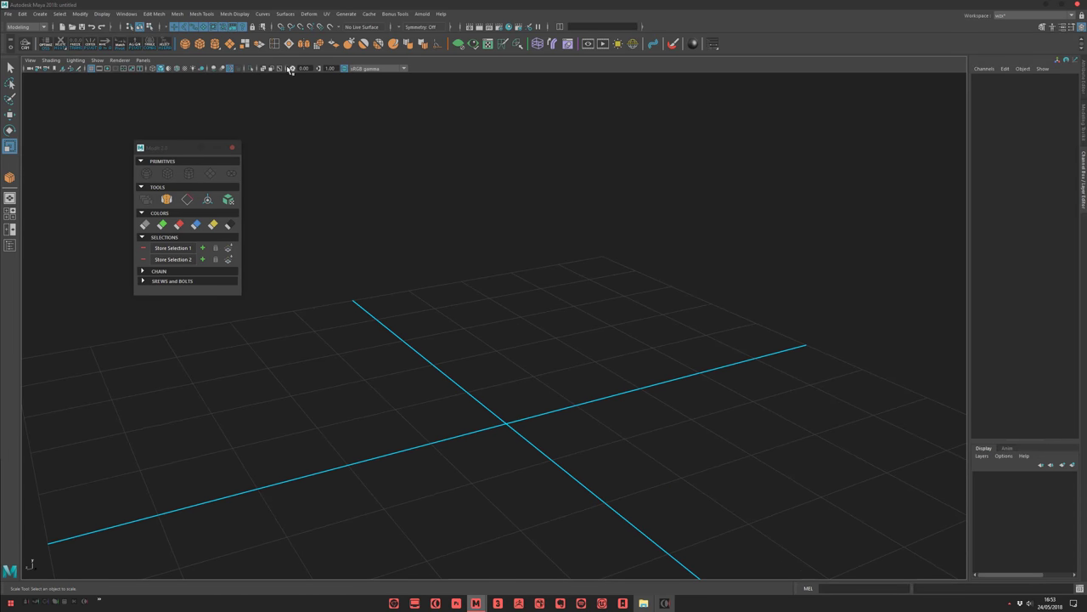
click(167, 174)
alt+middle_drag(542, 277, 510, 265)
key(w)
drag(495, 333, 494, 209)
alt+middle_drag(502, 255, 497, 317)
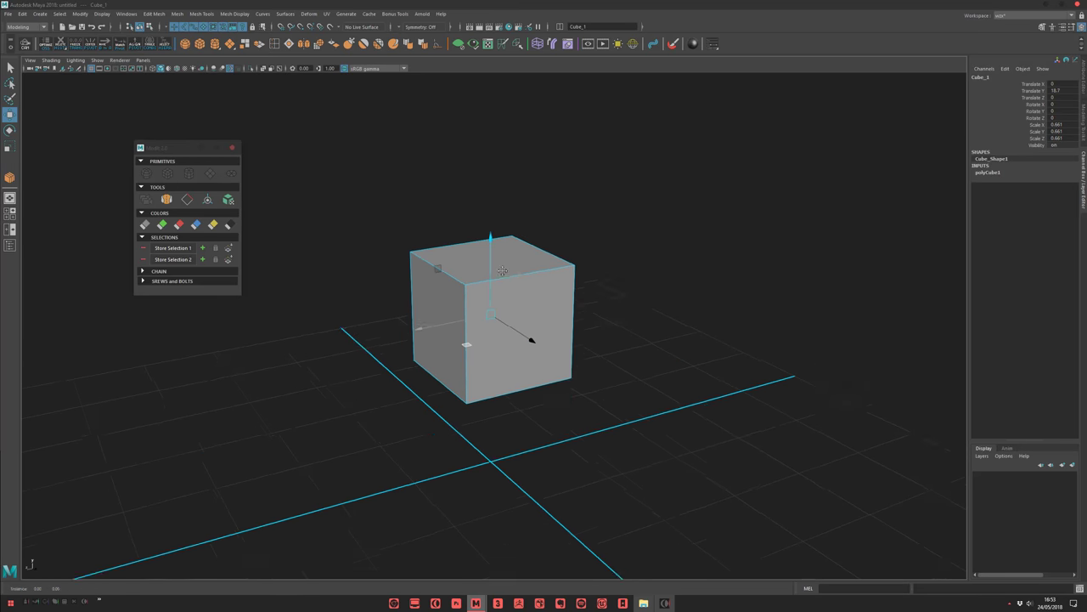
Extrude the cube's top face and scale it inward to form an inset
scroll(520, 316, up, 3)
right_drag(535, 311, 536, 349)
click(495, 255)
key(ctrl+e)
key(r)
drag(490, 257, 427, 251)
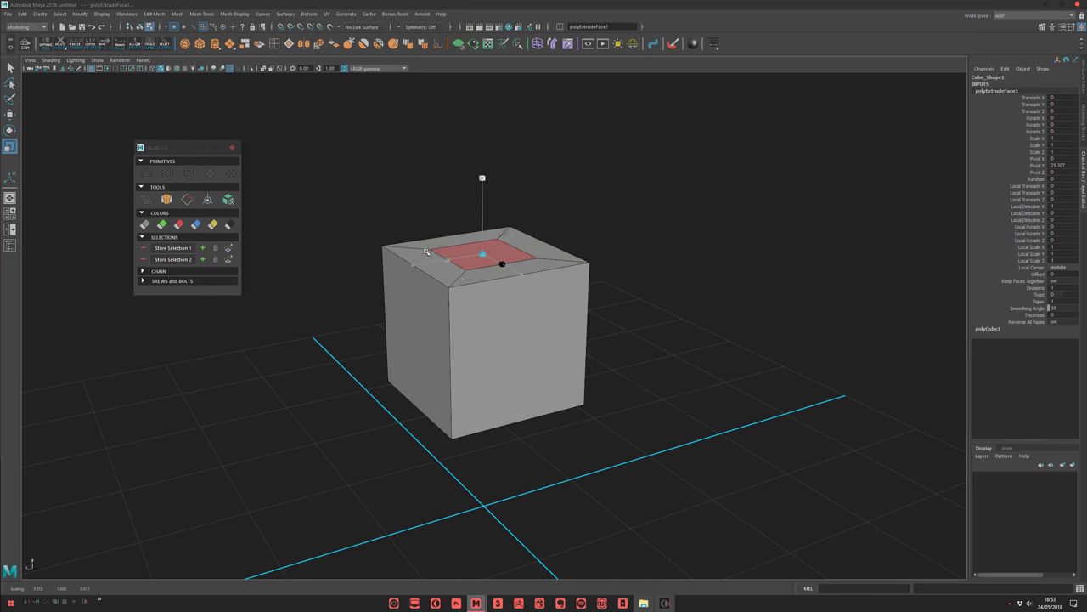
Extrude the inset face upward into a tapered neck, grow the selection, and raise the neck
key(w)
shift+drag(482, 217, 483, 90)
key(r)
middle_drag(512, 212, 481, 211)
key(w)
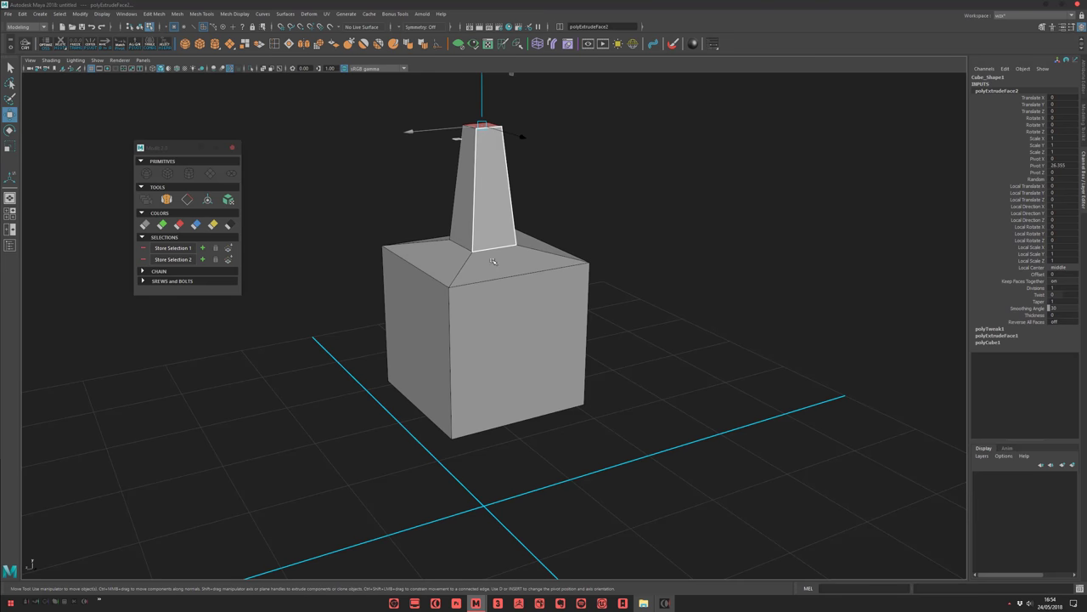
key(shift+period)
drag(486, 156, 486, 114)
Bevel the edge loop around the top of the body with multiple segments to round the bottle's shoulder
key(F8)
right_drag(515, 306, 515, 274)
double_click(515, 275)
key(ctrl+b)
drag(500, 325, 477, 311)
middle_drag(478, 312, 464, 299)
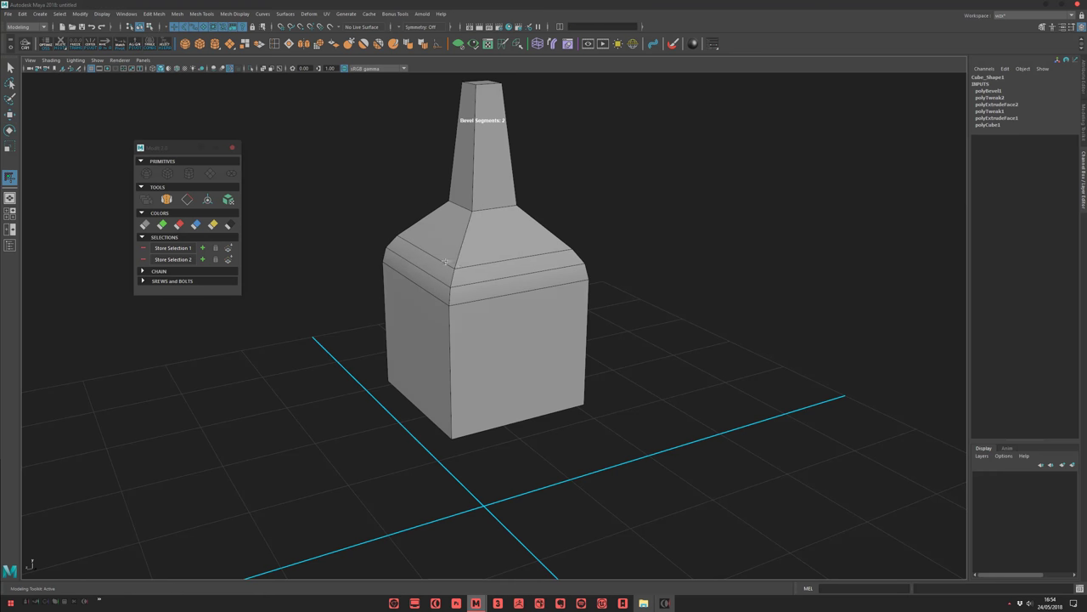
middle_drag(446, 261, 527, 262)
key(F8)
click(643, 262)
Bevel the edge loop at the base of the neck and return to object mode
scroll(643, 262, down, 3)
alt+drag(643, 262, 552, 252)
right_drag(512, 280, 510, 250)
key(q)
double_click(515, 251)
key(ctrl+b)
key(w)
key(F8)
click(598, 205)
Scale the bottle narrower in X and Z to about 0.494
alt+middle_drag(600, 204, 592, 228)
click(532, 327)
key(r)
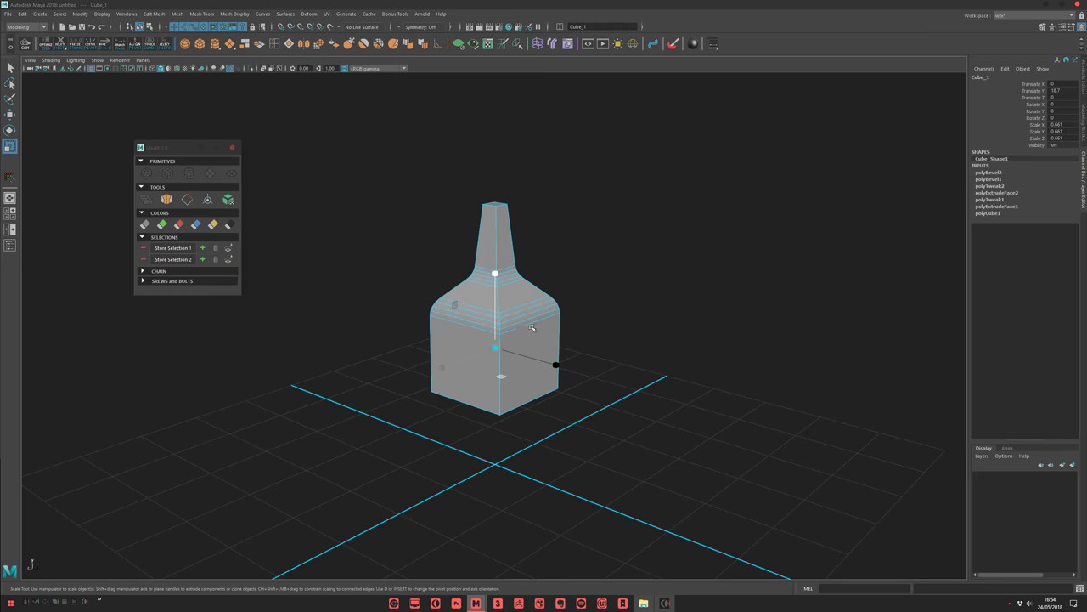
drag(500, 373, 498, 365)
Rotate the bottle to about 11, -19 and 26 degrees in X, Y and Z, and move it away from the grid centre
alt+middle_drag(582, 289, 536, 289)
scroll(536, 289, up, 2)
key(e)
drag(520, 310, 501, 362)
key(w)
middle_drag(500, 362, 406, 231)
alt+middle_drag(406, 231, 425, 264)
scroll(466, 357, up, 2)
scroll(425, 263, up, 1)
alt+drag(425, 263, 472, 262)
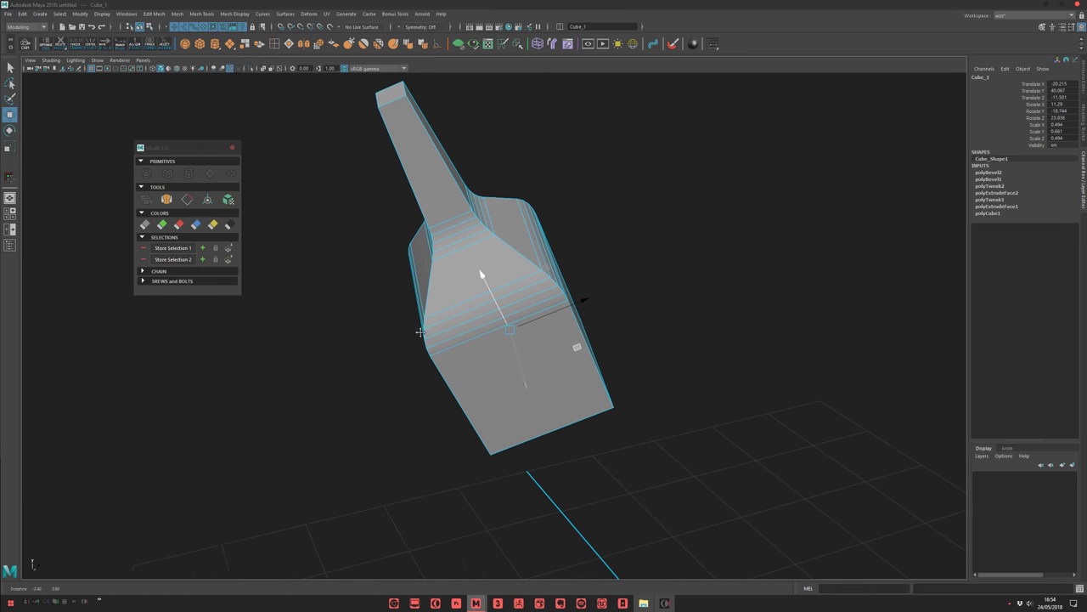
Delete the tilted bottle's construction history and freeze its transformations
click(75, 46)
scroll(364, 207, down, 3)
alt+drag(459, 221, 348, 229)
alt+middle_drag(384, 207, 417, 246)
click(60, 44)
alt+drag(376, 209, 399, 280)
scroll(607, 374, up, 1)
scroll(476, 367, down, 2)
alt+drag(489, 379, 408, 250)
scroll(408, 250, up, 2)
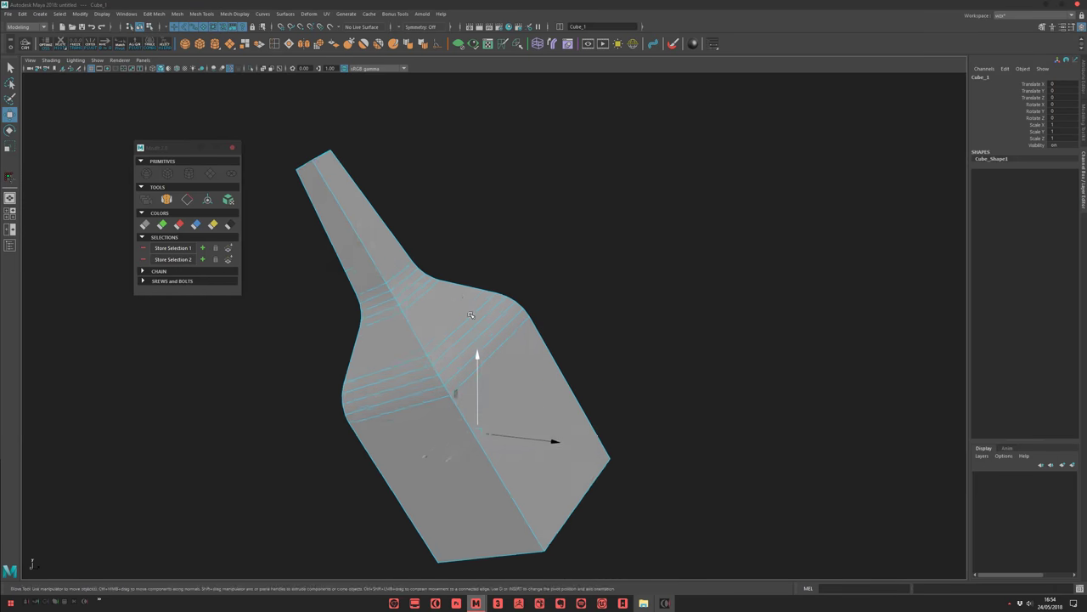
Select the face at the end of the bottle's neck and realign the object's pivot and axes to it with ModIt
scroll(407, 250, down, 2)
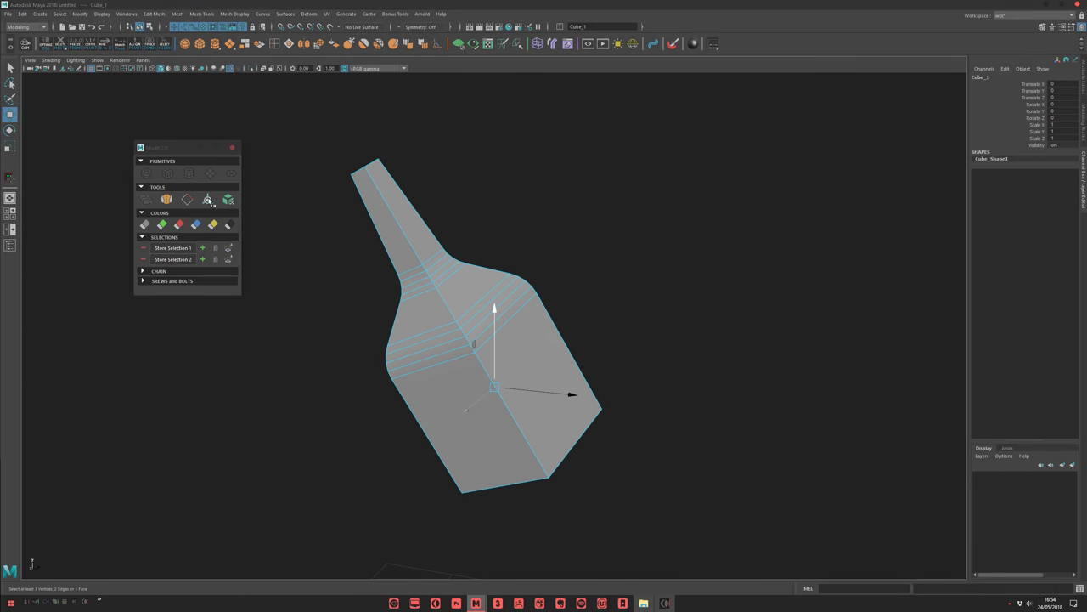
alt+drag(459, 298, 518, 357)
key(F11)
click(391, 217)
alt+drag(416, 327, 390, 210)
ctrl+shift+right_click(389, 247)
ctrl+shift+right_click(392, 249)
mouse_move(447, 232)
alt+mouse_down()
mouse_move(372, 264)
mouse_move(437, 214)
alt+mouse_up()
alt+drag(371, 239, 399, 230)
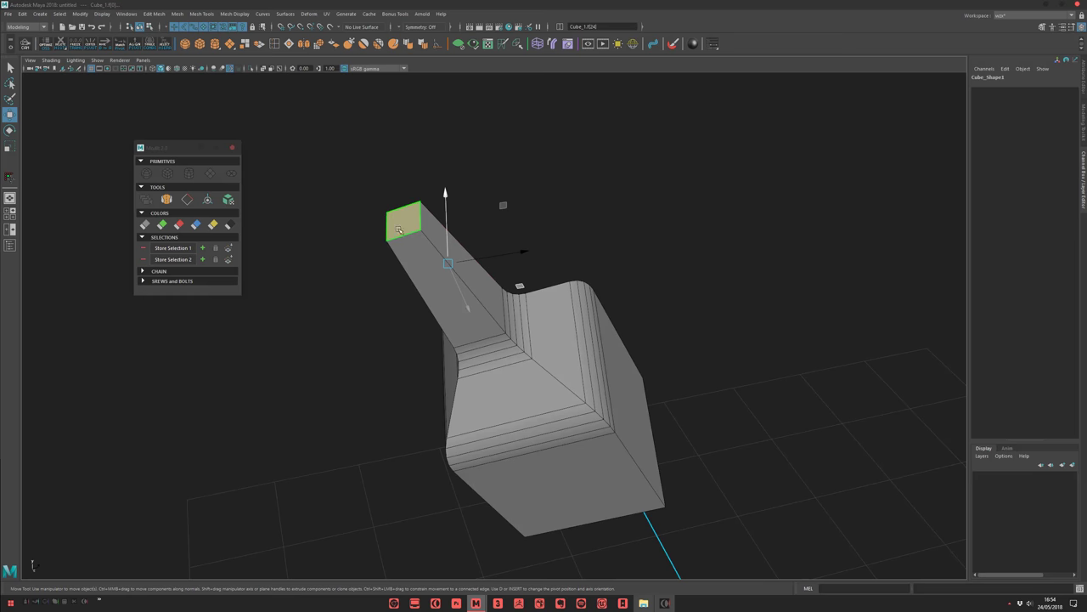
click(208, 200)
Examine the bottle's realigned pivot and axes from several angles
alt+drag(442, 281, 510, 334)
alt+middle_drag(417, 269, 514, 297)
scroll(513, 291, up, 3)
alt+drag(521, 322, 449, 278)
alt+middle_drag(548, 306, 507, 298)
scroll(507, 298, up, 3)
alt+drag(485, 289, 518, 282)
alt+middle_drag(518, 282, 479, 363)
scroll(479, 363, up, 4)
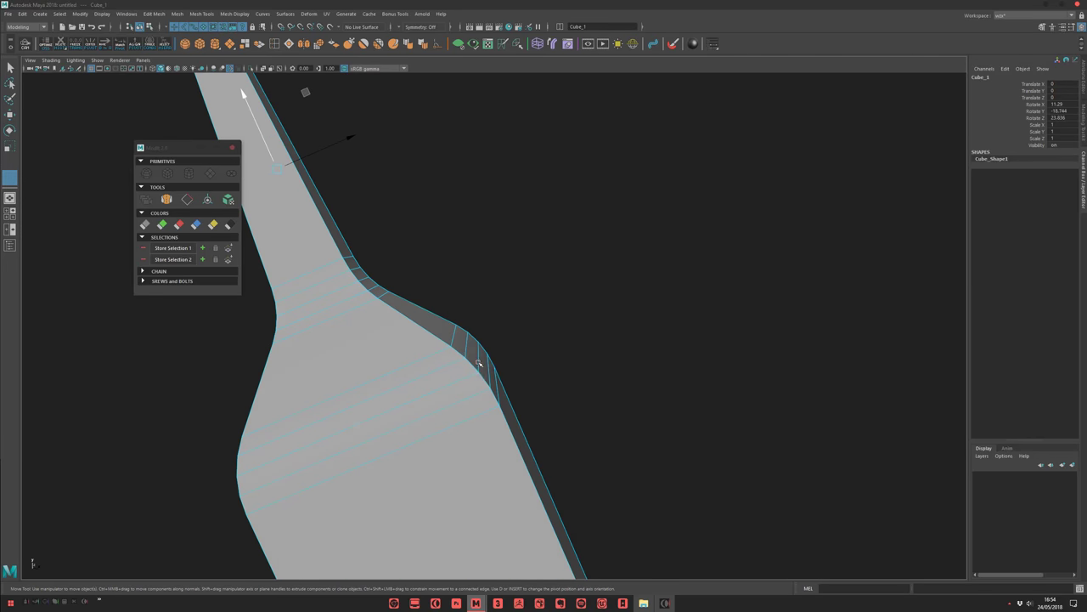
Select a side face of the bottle's body and realign the object's pivot and axes to it with ModIt
click(529, 335)
alt+drag(529, 334, 494, 377)
click(208, 199)
alt+drag(467, 307, 470, 391)
alt+drag(458, 361, 456, 387)
right_drag(456, 387, 461, 428)
click(483, 454)
alt+drag(483, 453, 474, 309)
scroll(471, 359, down, 3)
click(229, 201)
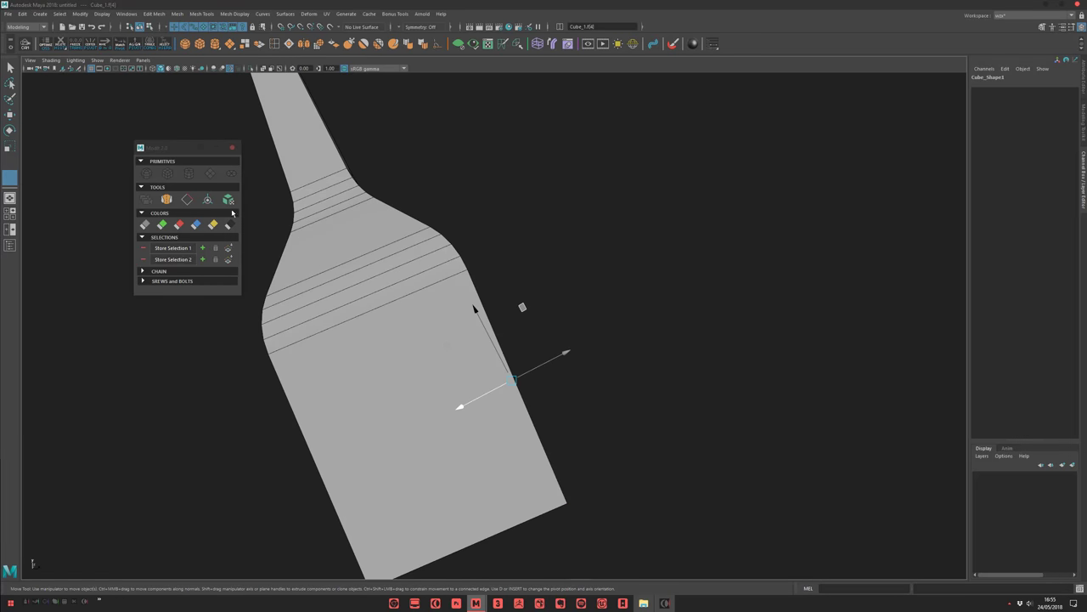
click(207, 199)
alt+drag(604, 318, 468, 365)
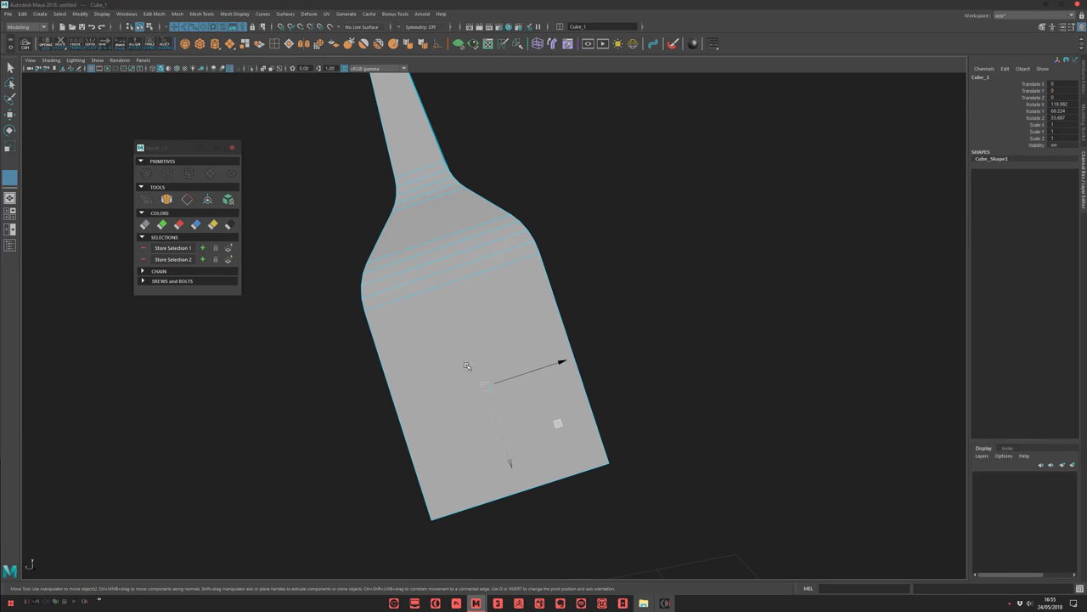
Select three corner vertices of the bottle's base and realign the object's pivot and axes to them with ModIt
alt+middle_drag(401, 281, 423, 282)
alt+drag(424, 282, 480, 301)
key(F9)
alt+drag(454, 377, 482, 370)
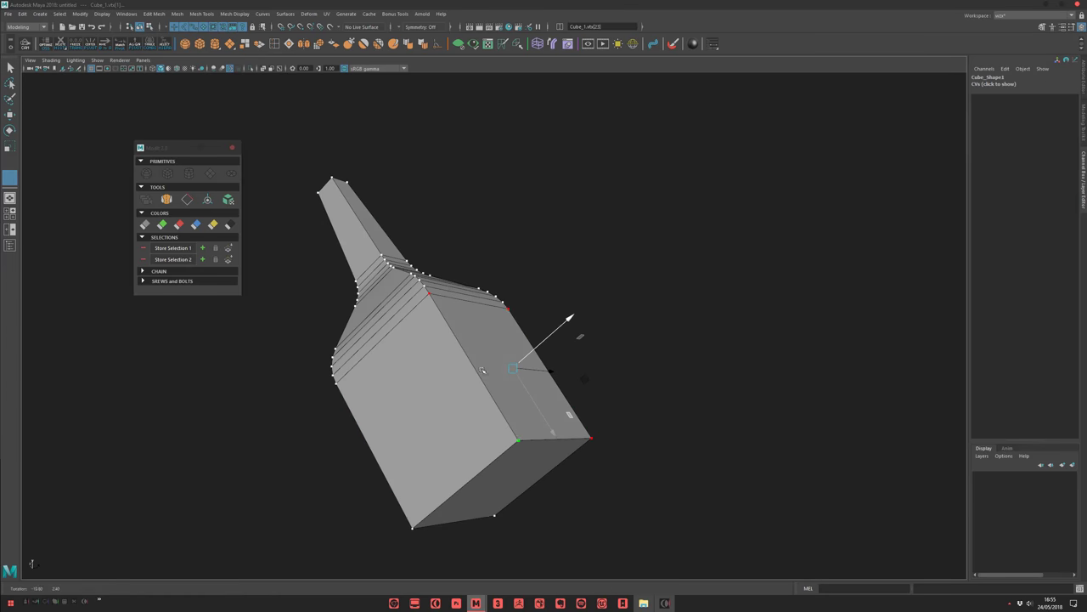
right_drag(507, 403, 503, 428)
alt+drag(503, 427, 478, 412)
right_drag(478, 412, 403, 394)
alt+drag(455, 392, 455, 344)
click(450, 326)
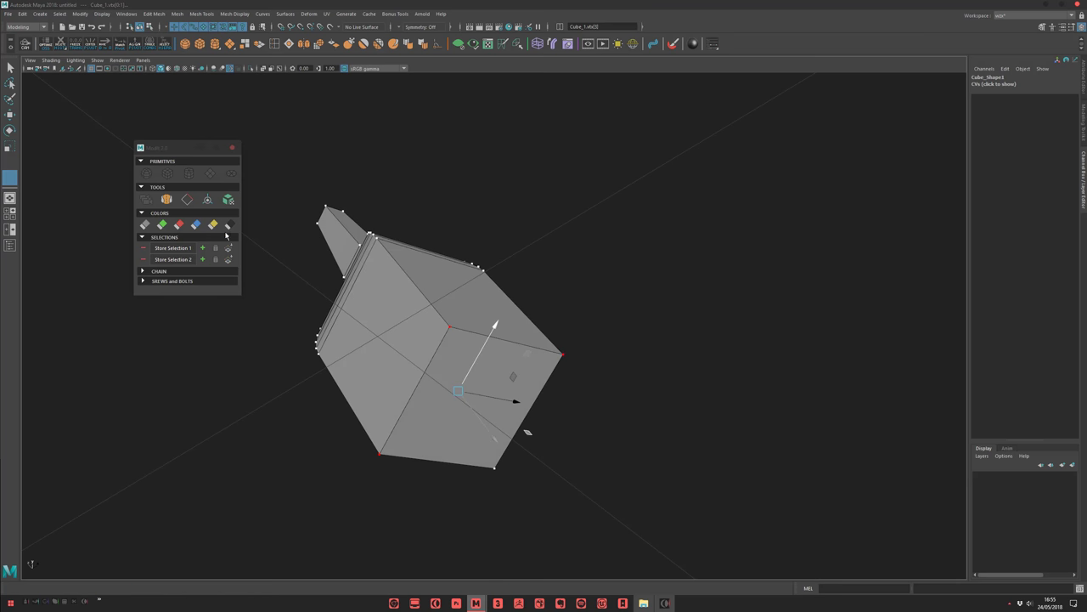
click(208, 202)
alt+drag(400, 223, 411, 269)
alt+middle_drag(411, 269, 424, 335)
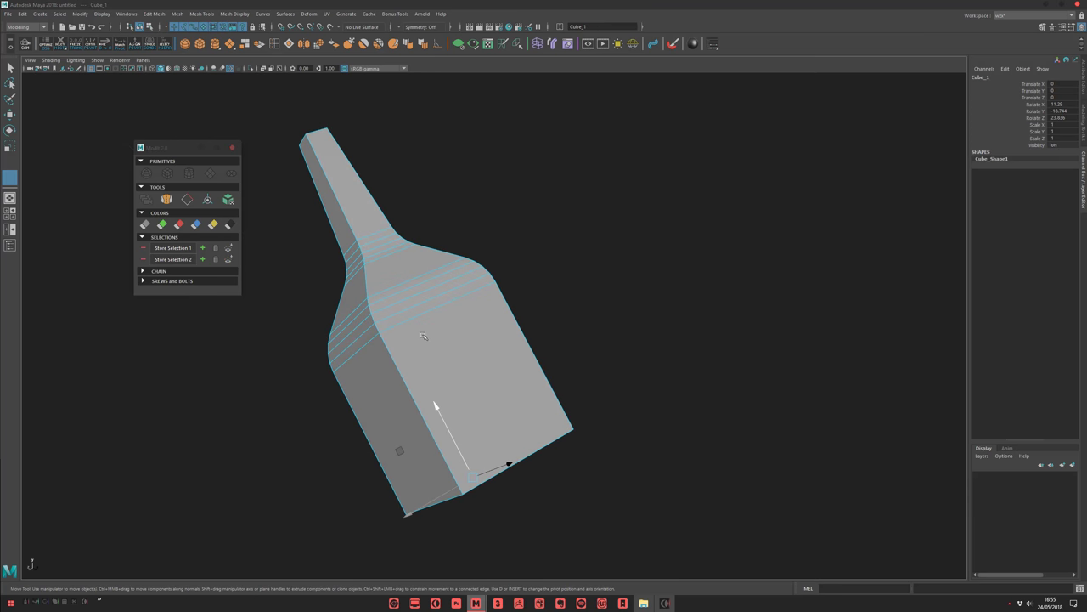
Center the bottle's pivot on the object
alt+drag(423, 336, 480, 361)
scroll(439, 306, down, 2)
alt+middle_drag(443, 304, 454, 328)
alt+drag(413, 311, 452, 343)
alt+right_drag(452, 343, 458, 347)
alt+drag(458, 348, 427, 311)
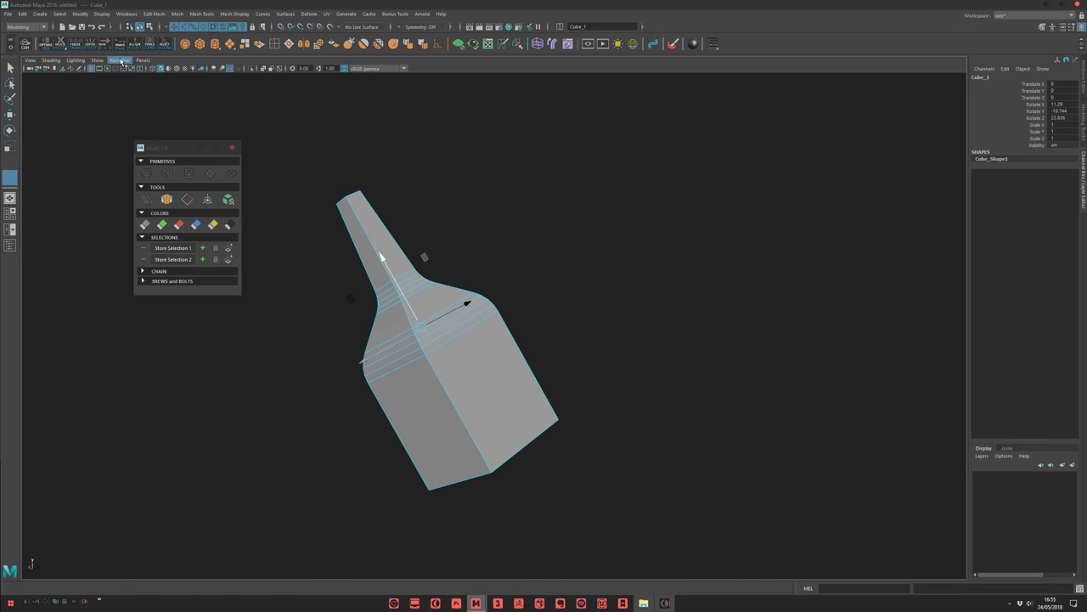
click(77, 47)
Select the bottle's base face and realign the object's pivot and axes to it with ModIt
alt+drag(471, 231, 442, 272)
key(F11)
click(508, 396)
click(508, 456)
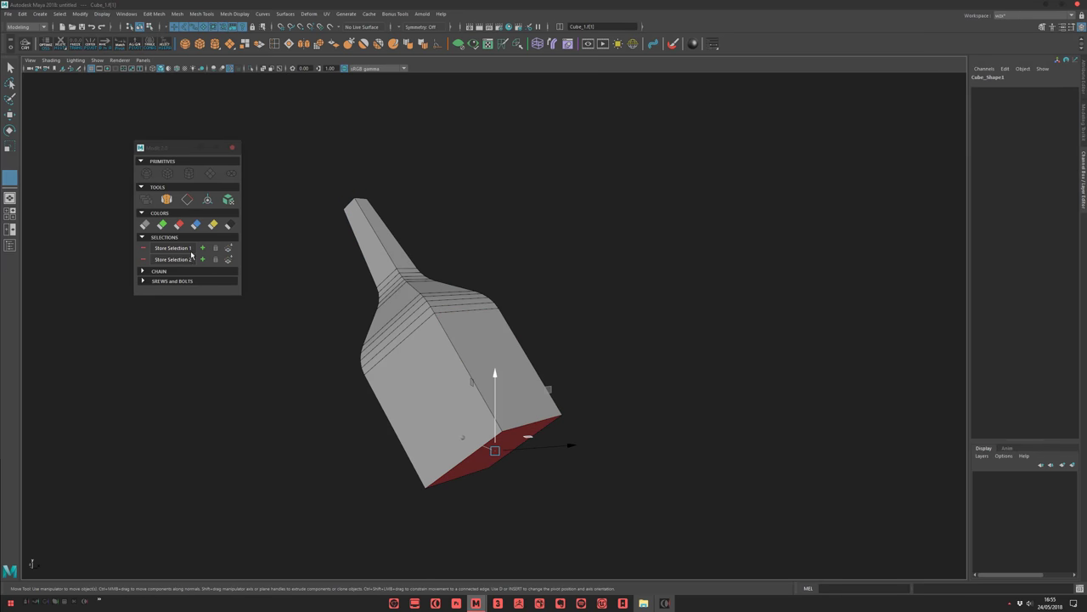
click(208, 200)
alt+drag(449, 373, 525, 309)
drag(420, 277, 475, 280)
key(ctrl+z)
Set the bottle's X, Y and Z rotation to 0
scroll(366, 206, down, 5)
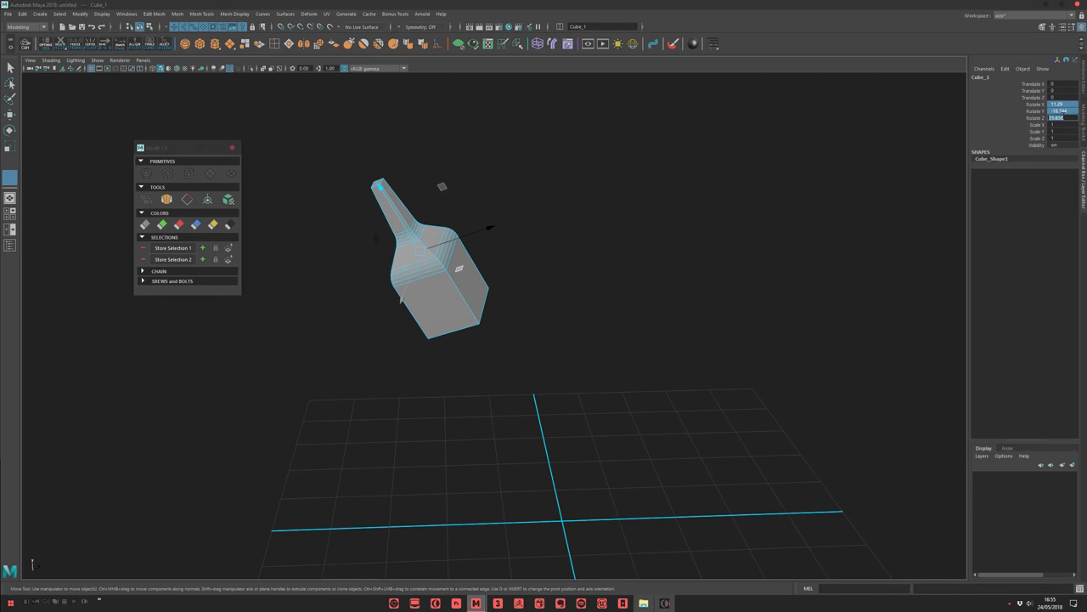
text(0)
key(Return)
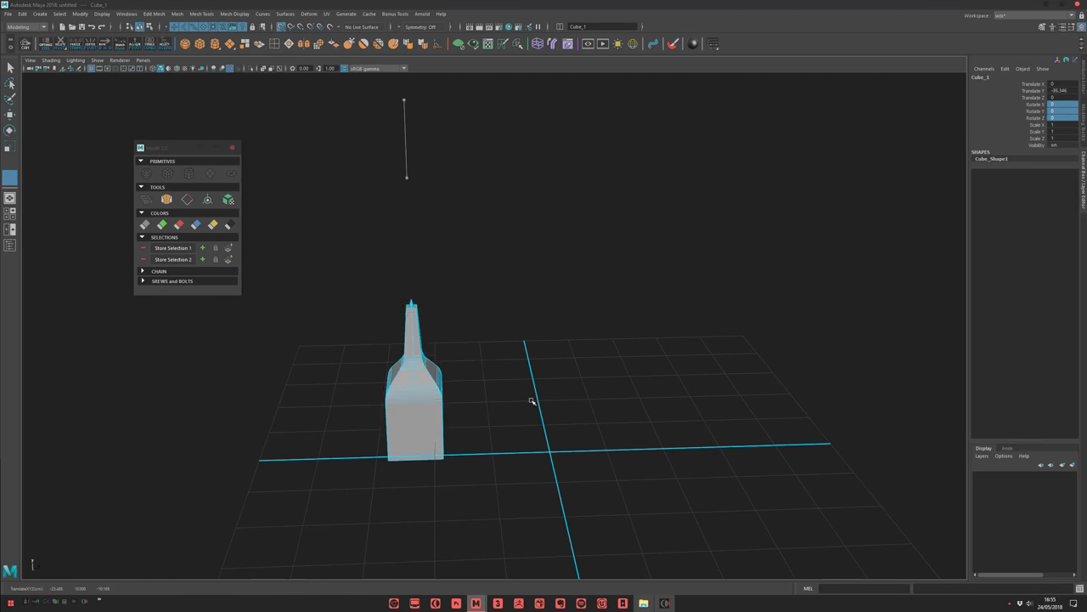
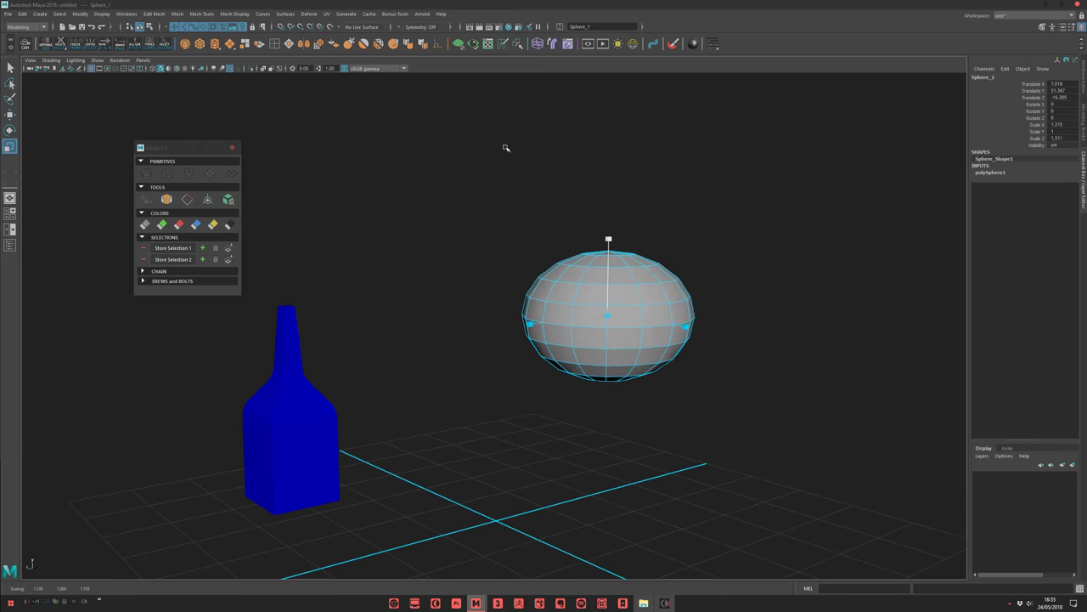
Scale the sphere uniformly up to about 1.8 and soften its edges
middle_drag(637, 304, 622, 267)
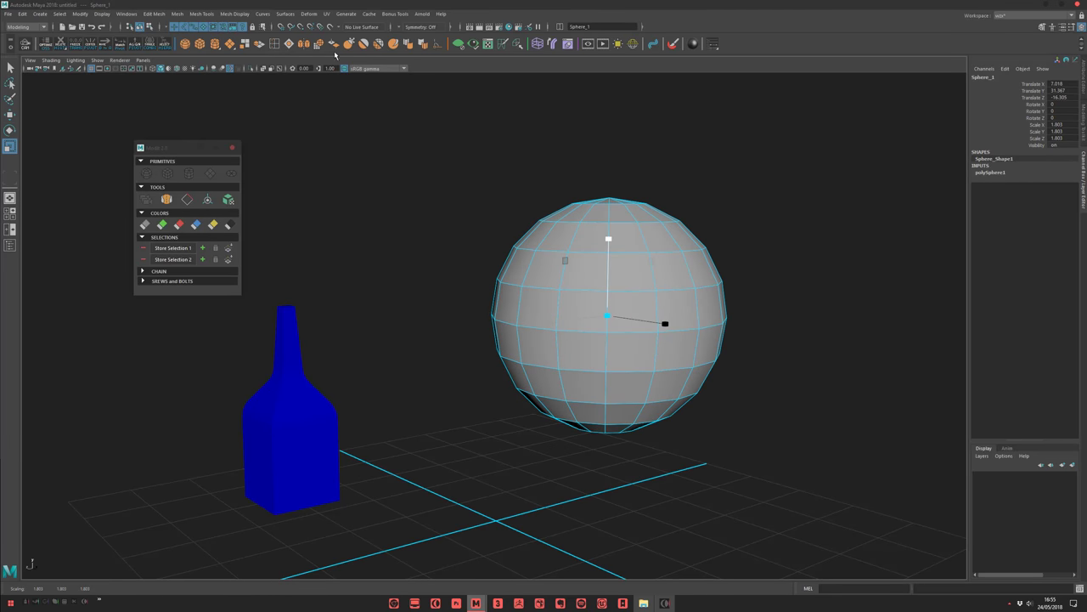
click(411, 46)
key(w)
scroll(377, 161, down, 4)
click(520, 226)
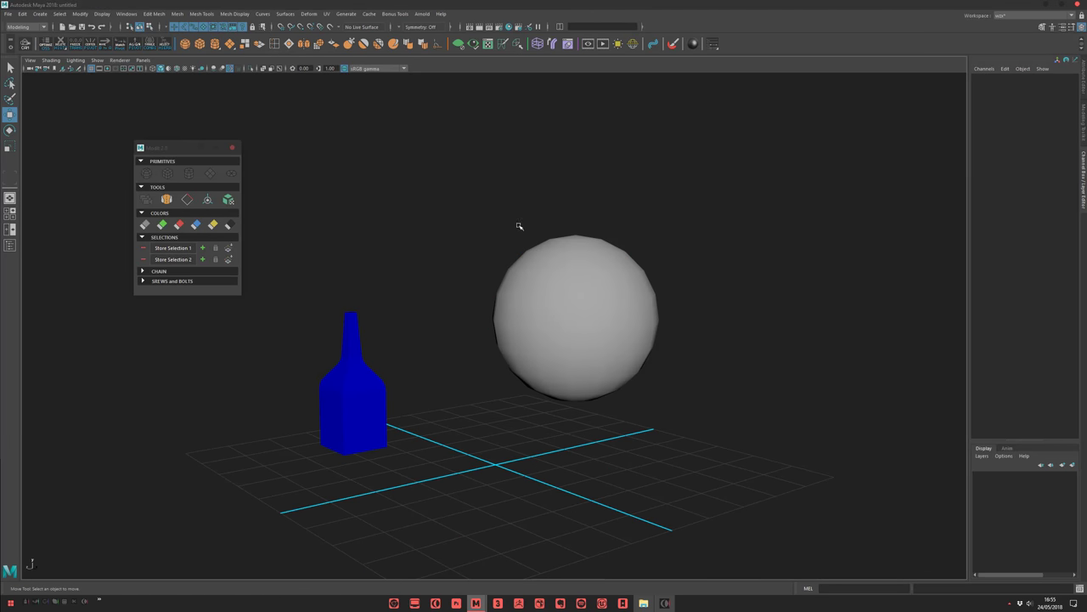
Scale the sphere uniformly down to about 0.67 and tilt it by rotating it freely
click(561, 298)
key(r)
middle_drag(619, 401, 555, 403)
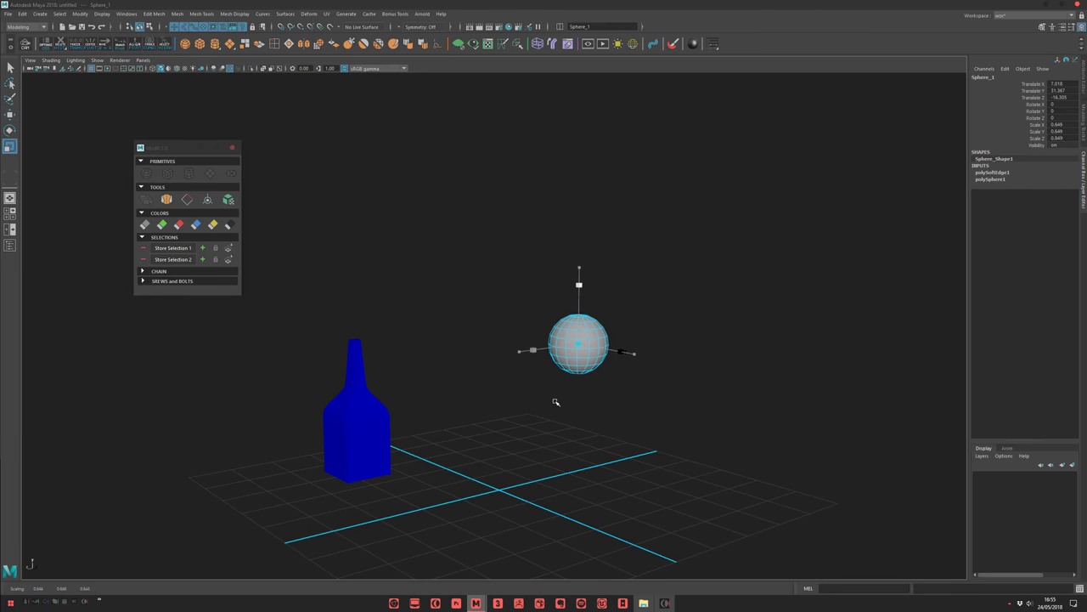
key(w)
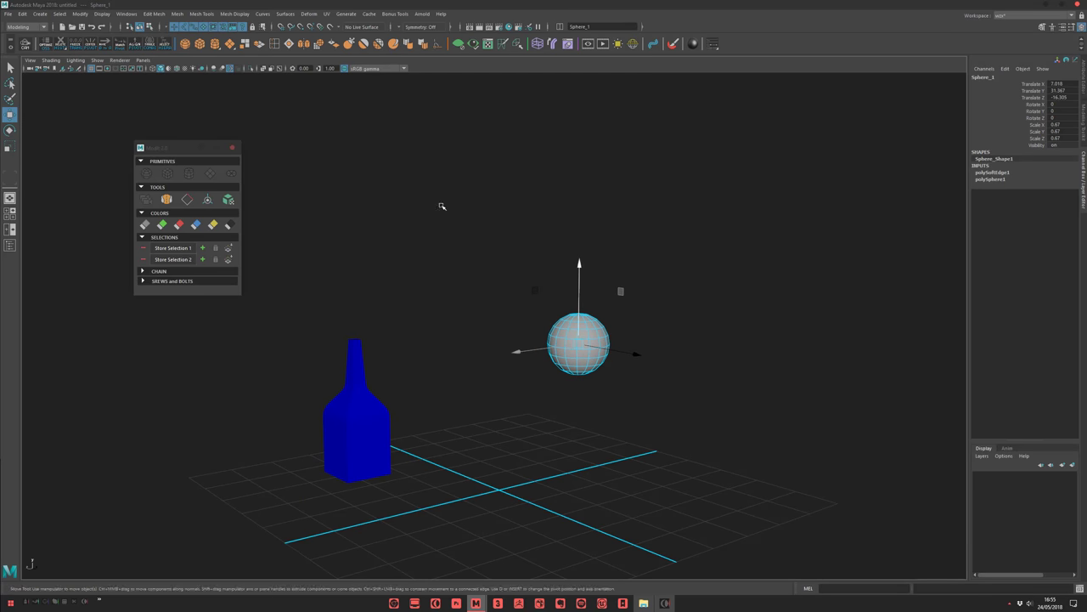
key(e)
drag(578, 305, 521, 385)
key(w)
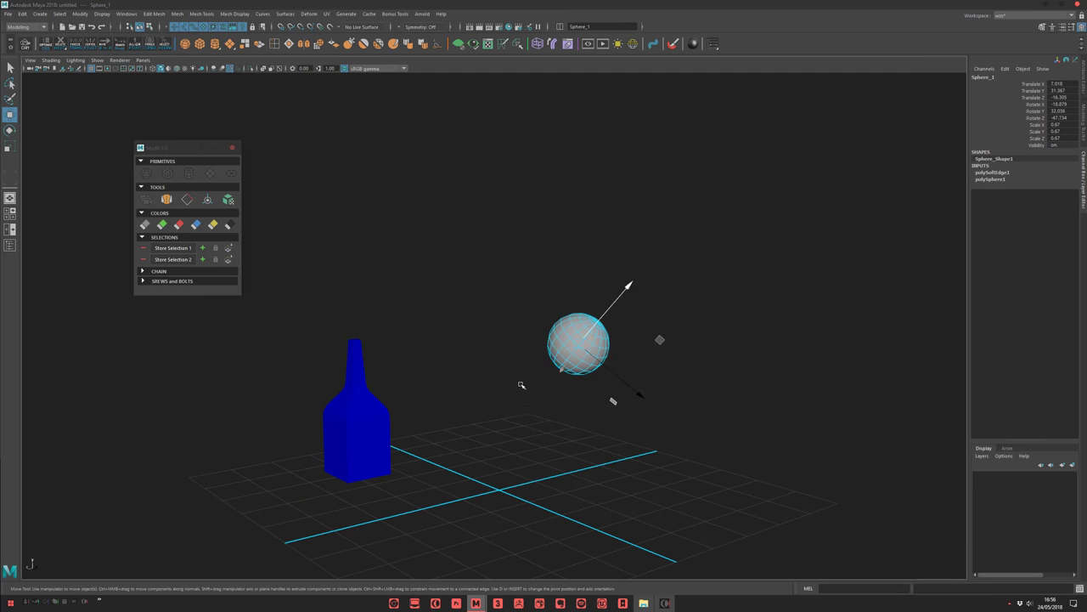
Stretch the sphere along its own Y axis to a scale of about 1.94 and move it farther from the bottle
drag(598, 329, 694, 204)
key(w)
middle_drag(539, 279, 595, 237)
alt+middle_drag(504, 238, 488, 243)
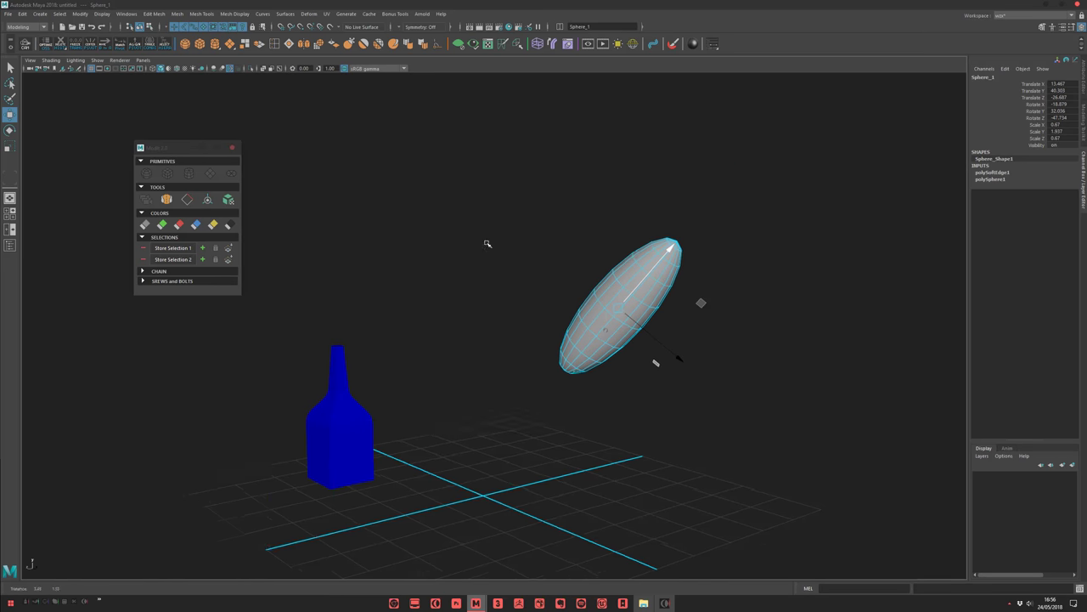
Color the stretched sphere red with ModIt
scroll(487, 243, up, 2)
alt+middle_drag(393, 245, 327, 255)
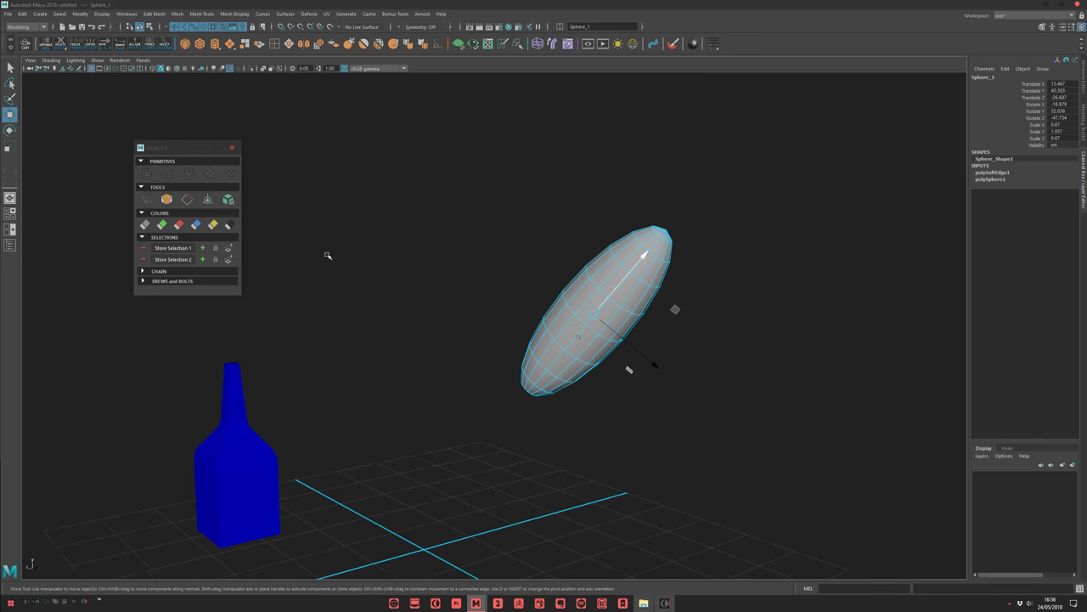
click(178, 226)
mouse_move(434, 334)
alt+middle_down()
mouse_move(461, 316)
mouse_move(445, 340)
alt+middle_up()
scroll(461, 315, down, 3)
click(454, 315)
scroll(444, 340, up, 2)
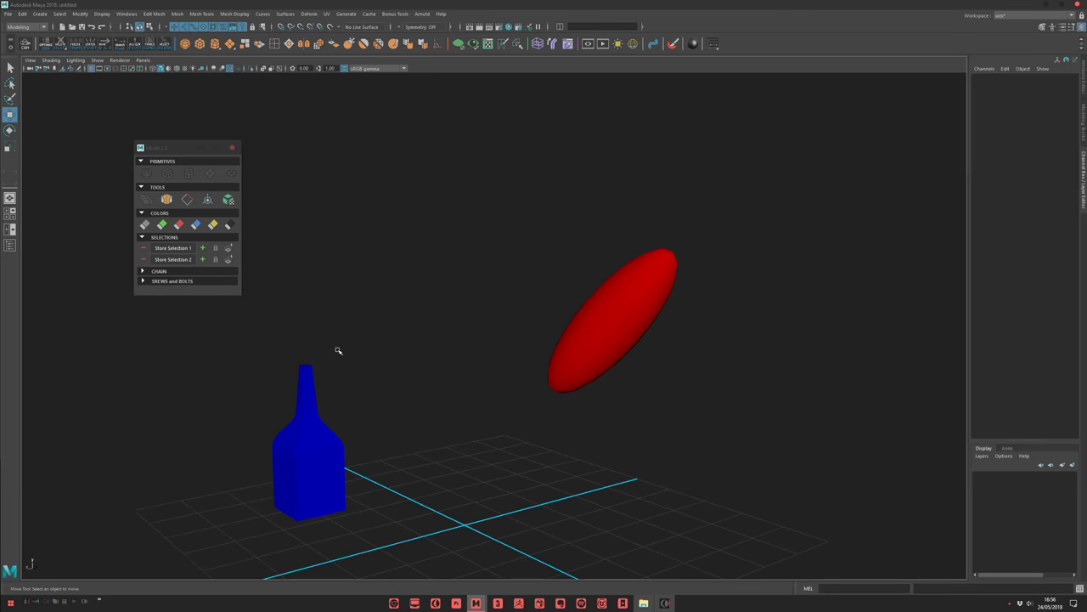
click(322, 449)
drag(313, 441, 389, 398)
key(ctrl+z)
Scale the red sphere down uniformly to about 0.49, 1.41 and 0.49, and move the ModIt window farther out of the way
click(605, 348)
key(r)
middle_drag(665, 427, 607, 415)
key(ctrl+z)
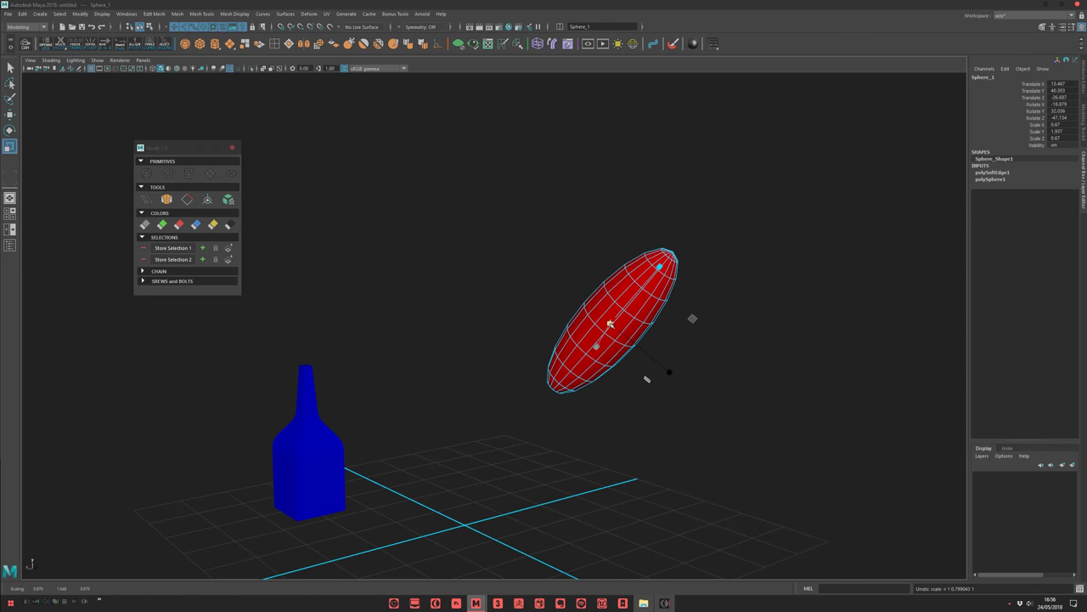
drag(610, 323, 520, 320)
click(520, 320)
click(597, 339)
alt+middle_drag(545, 333, 545, 316)
alt+drag(546, 317, 444, 279)
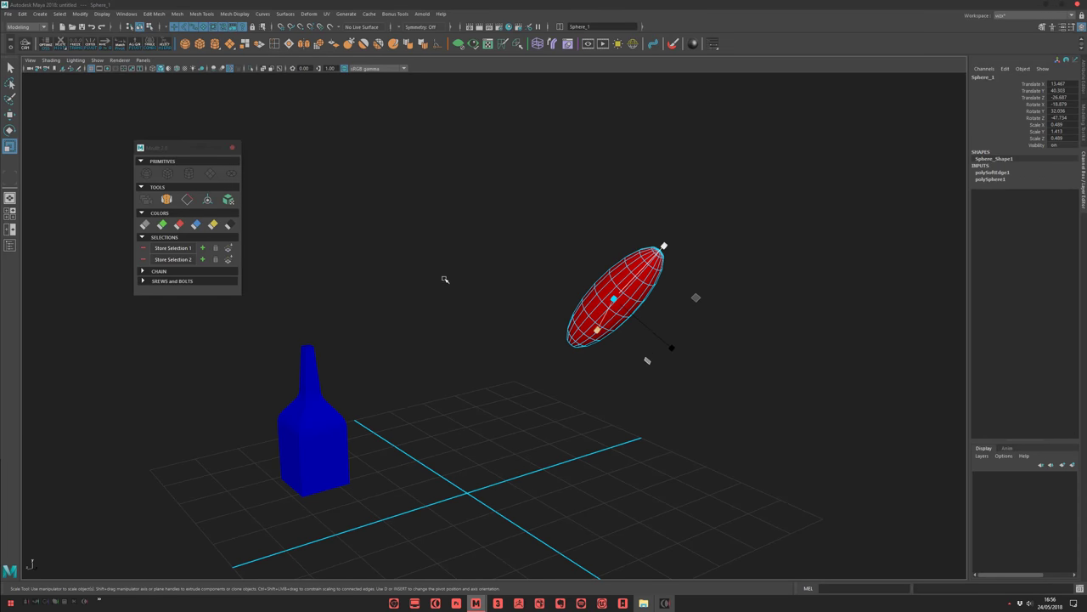
drag(154, 145, 96, 119)
Select the bottle and the red sphere and apply Match All Transforms to match the bottle to the sphere
click(297, 445)
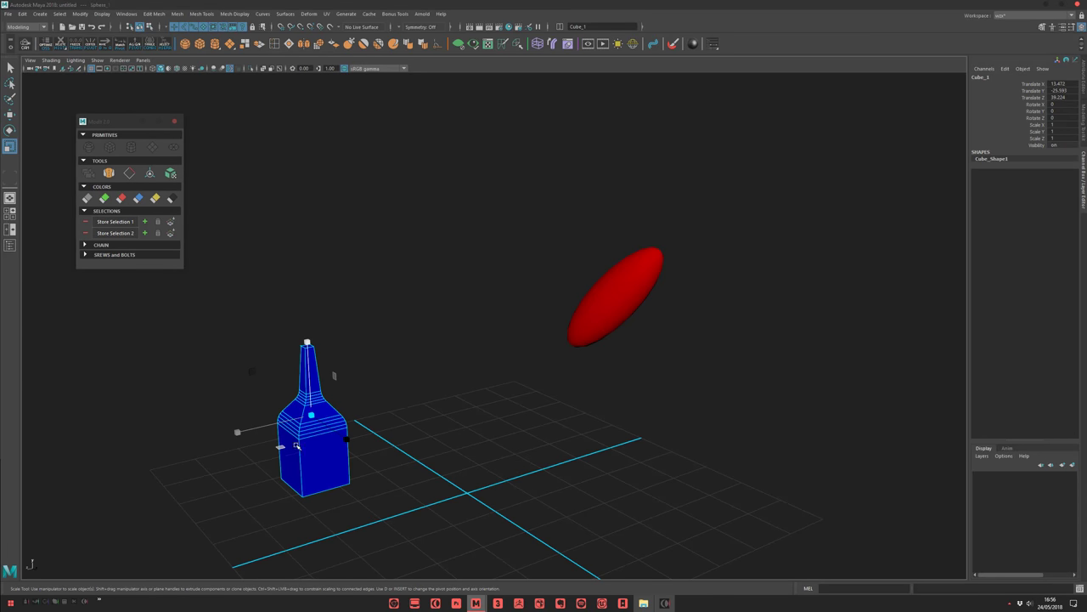
click(596, 285)
click(338, 431)
click(587, 316)
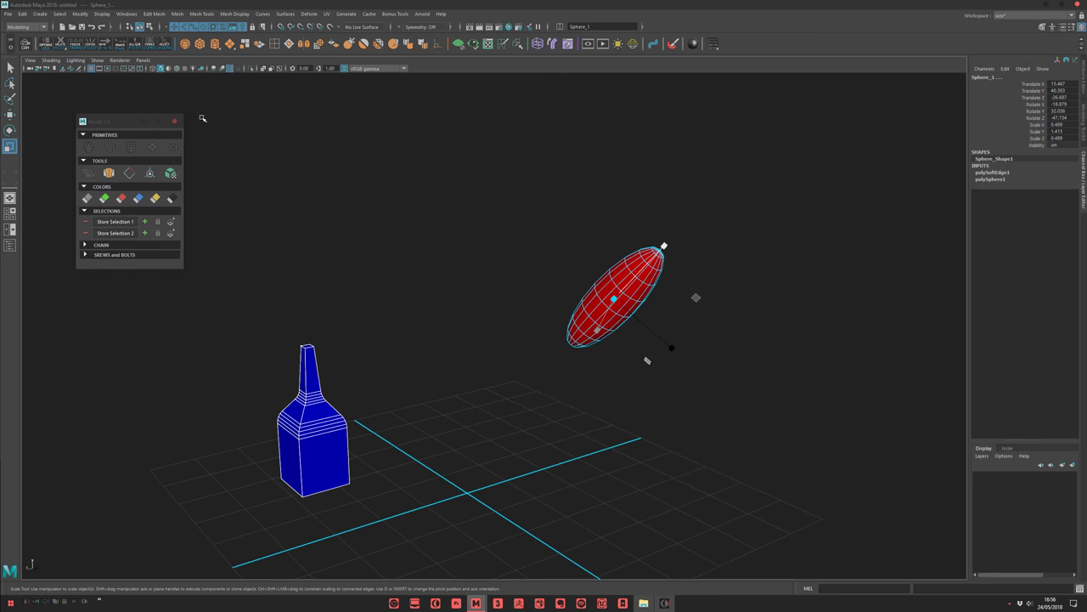
click(62, 15)
mouse_move(111, 62)
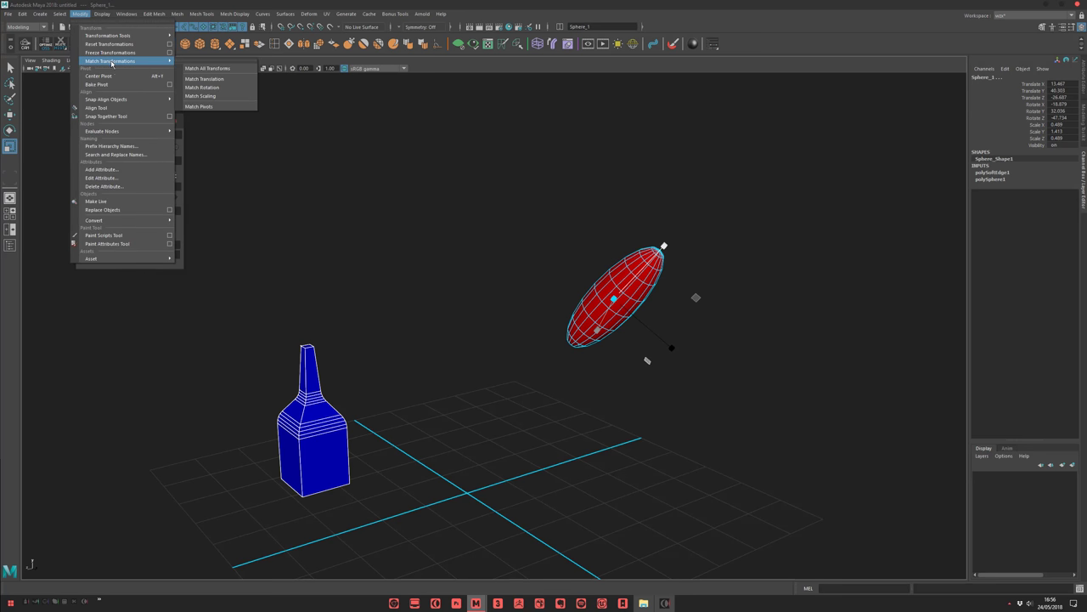
click(194, 71)
alt+drag(201, 108, 482, 357)
scroll(483, 357, up, 4)
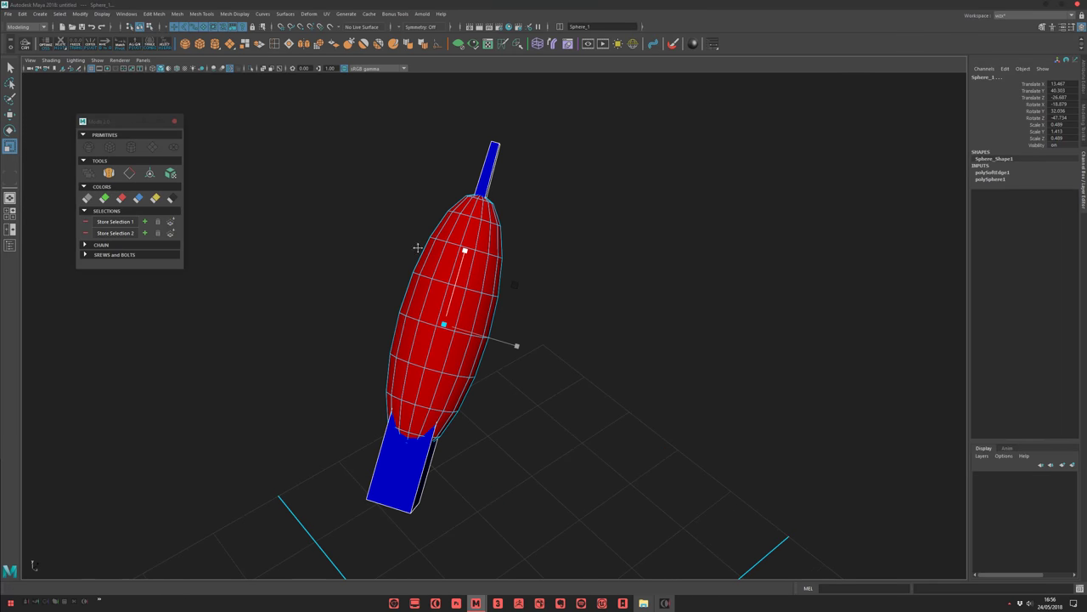
alt+drag(417, 247, 604, 247)
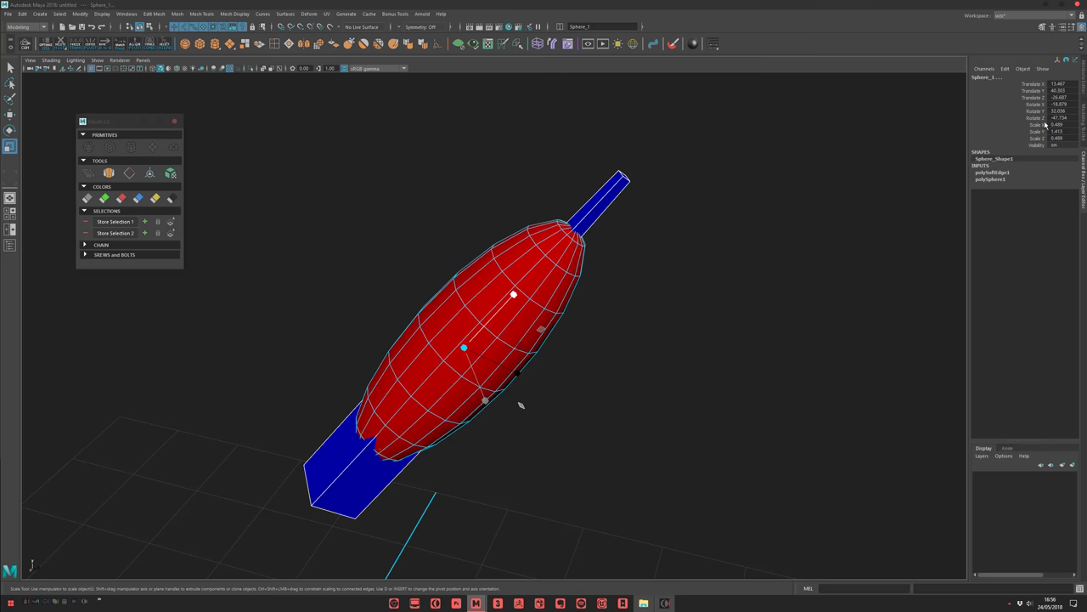
alt+drag(841, 244, 625, 190)
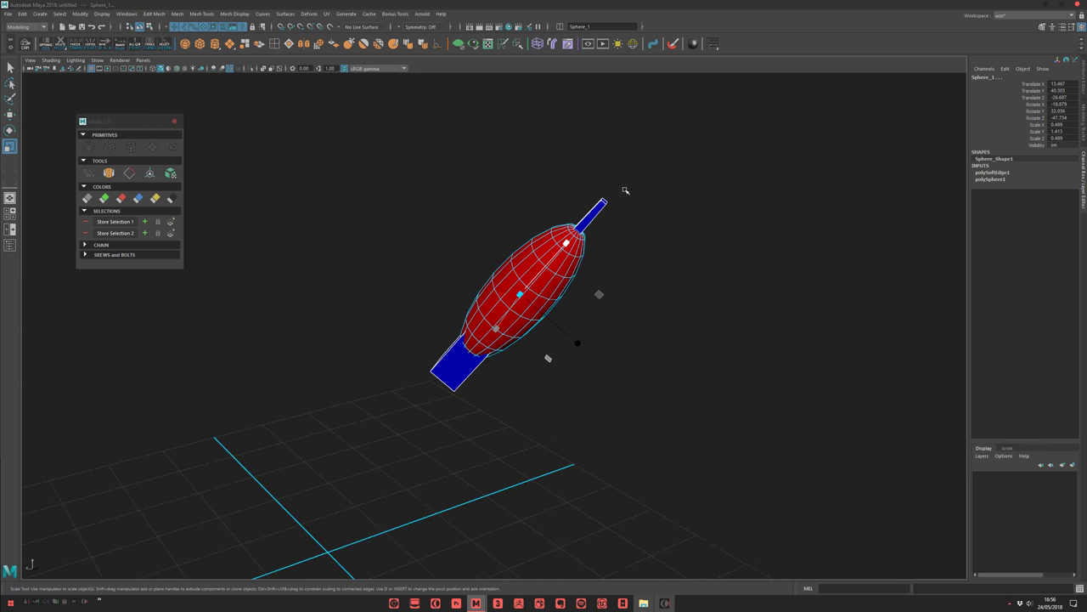
Try to move the stretched bottle away from the sphere, and undo both the move and the transform match
click(599, 206)
key(w)
middle_drag(655, 221, 524, 207)
alt+drag(529, 219, 578, 252)
key(ctrl+z)
key(ctrl+z)
key(ctrl+z)
Select the bottle and the red sphere and match only the bottle's translation and rotation to the sphere
scroll(577, 340, down, 4)
alt+drag(587, 326, 552, 289)
click(327, 398)
alt+middle_drag(327, 400, 326, 419)
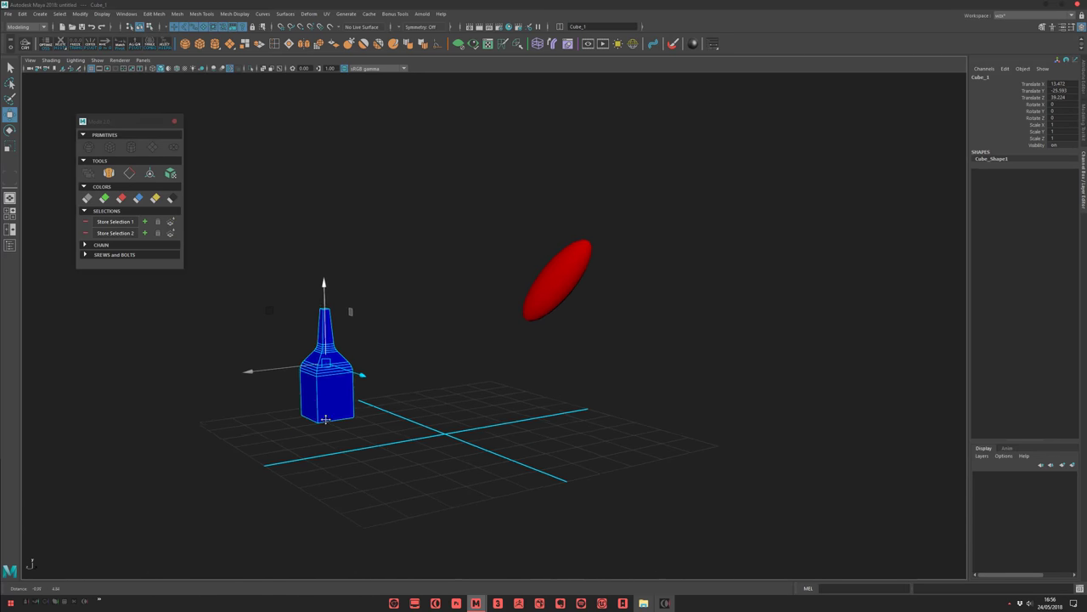
alt+drag(325, 419, 407, 302)
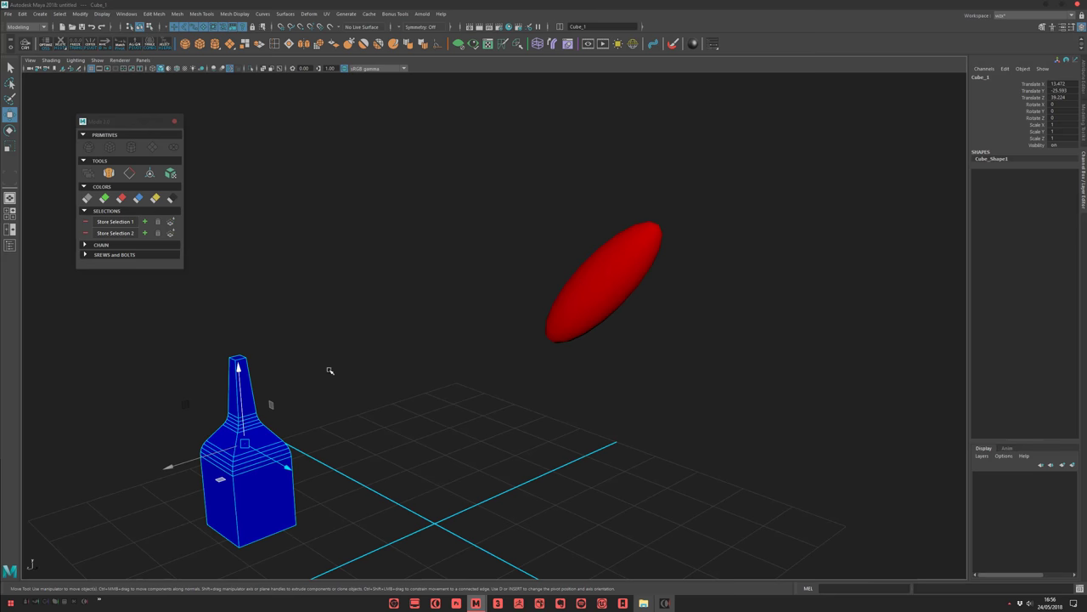
alt+middle_drag(329, 370, 367, 268)
click(671, 293)
click(79, 14)
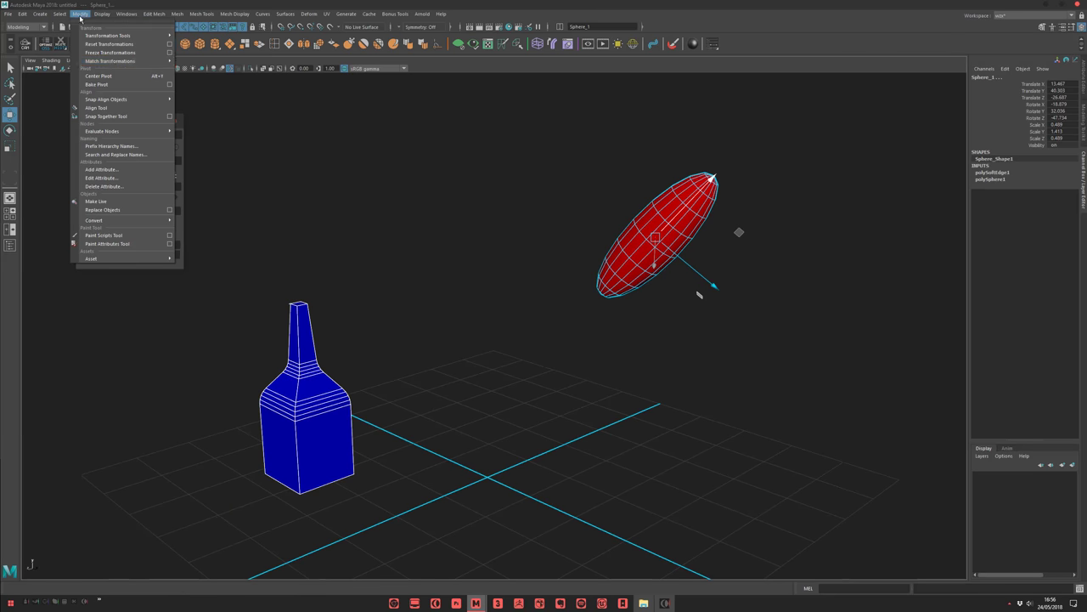
mouse_move(115, 62)
click(195, 65)
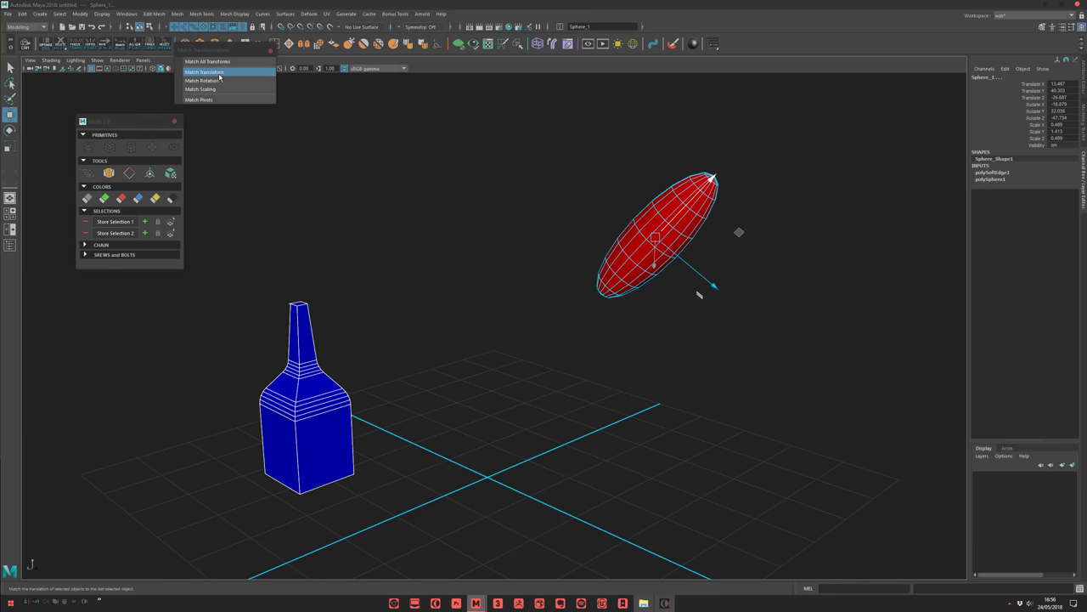
click(219, 77)
click(226, 83)
alt+middle_drag(471, 191, 418, 228)
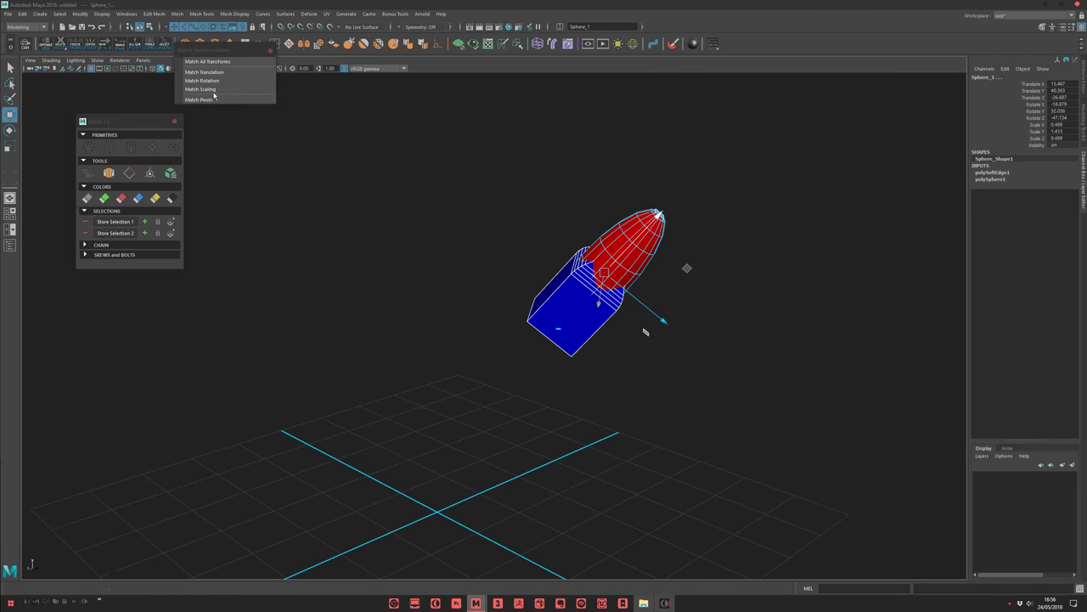
Close the floating Match Transformations commands and undo the rotation and translation matches
click(270, 50)
alt+middle_drag(354, 211, 369, 158)
key(ctrl+z)
key(ctrl+z)
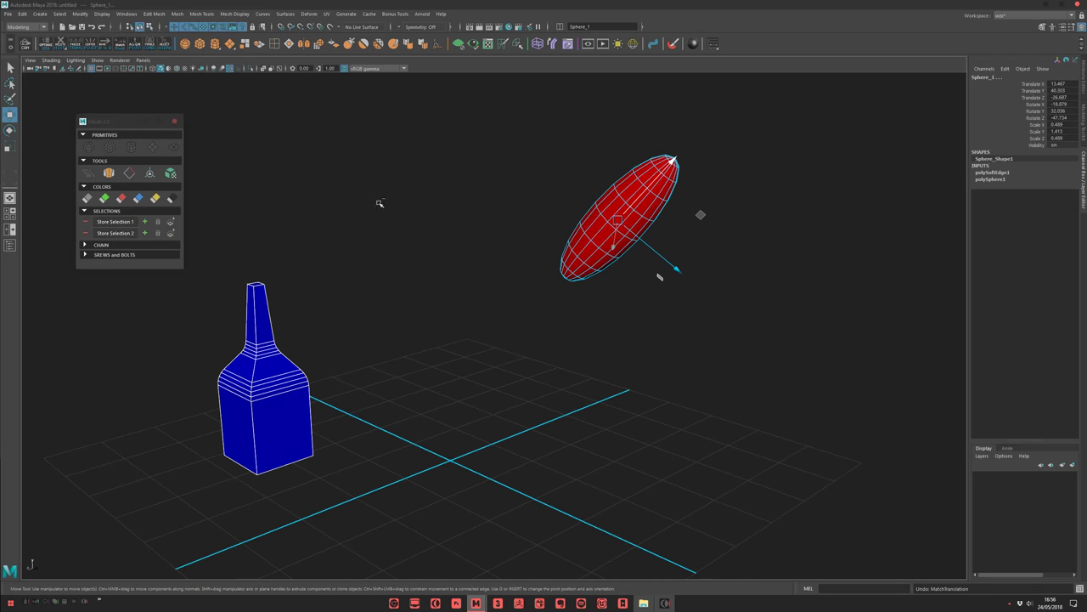
Select the bottle and the red sphere, try ModIt's transform-matching tool on them, and undo the match
alt+middle_drag(446, 266, 459, 272)
alt+drag(458, 272, 349, 284)
scroll(349, 284, up, 1)
click(349, 283)
click(191, 395)
shift+click(607, 191)
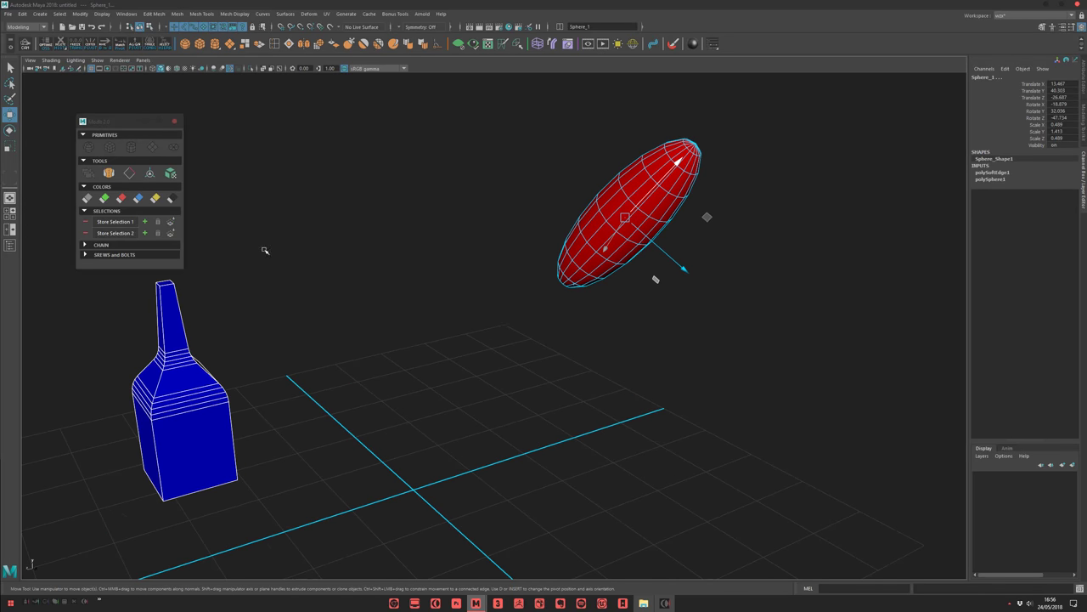
click(161, 178)
alt+drag(274, 236, 431, 372)
key(ctrl+z)
alt+drag(344, 292, 333, 227)
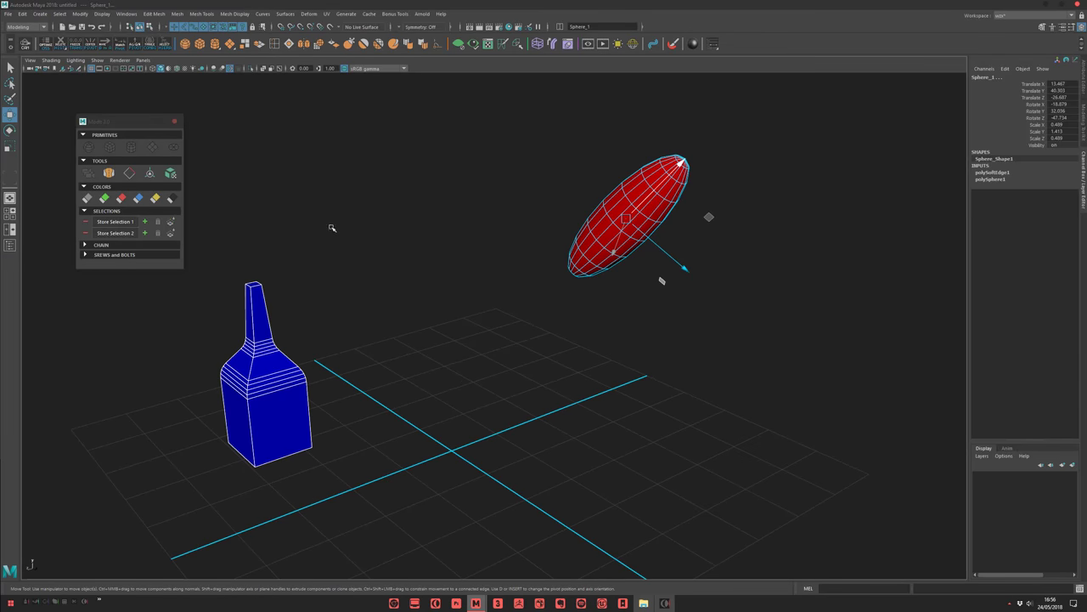
Match the bottle's position and rotation to the red sphere with ModIt's transform-matching tool
click(332, 228)
click(263, 374)
shift+drag(552, 166, 647, 285)
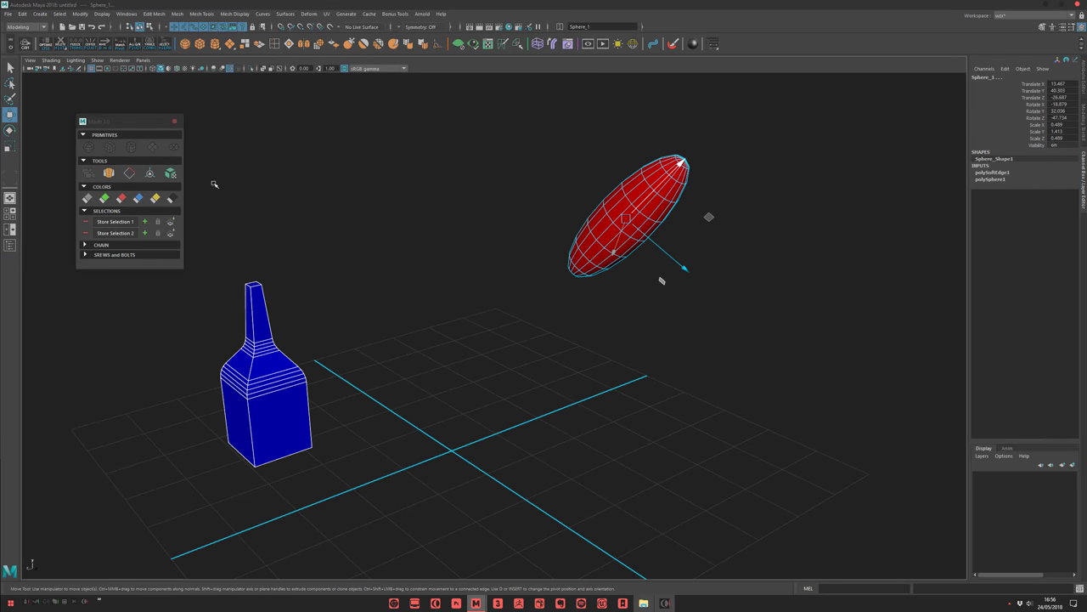
click(161, 179)
alt+drag(400, 243, 223, 195)
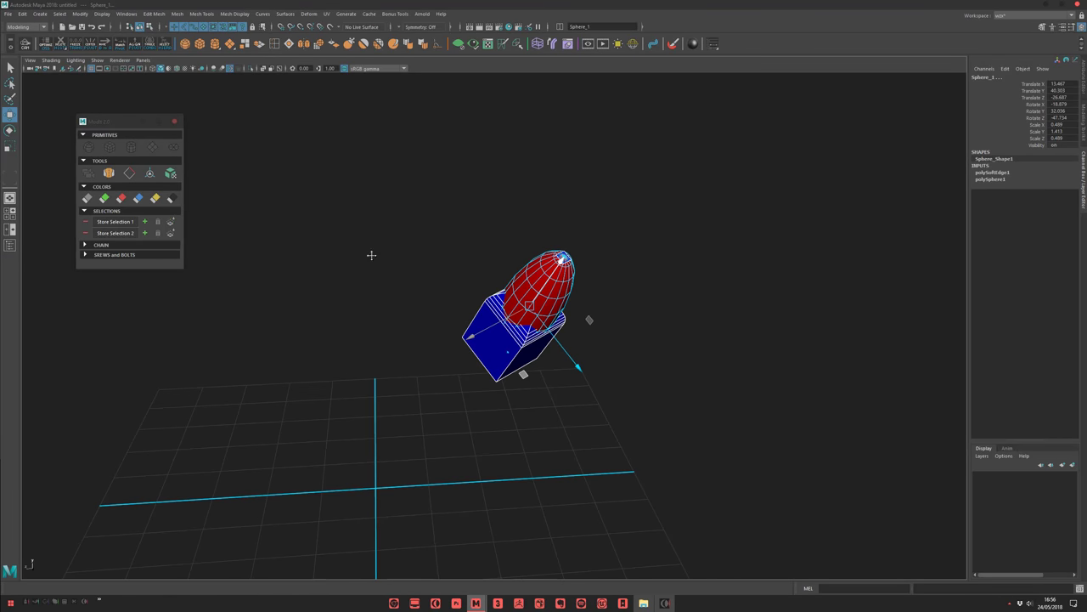
alt+drag(371, 252, 334, 161)
click(334, 161)
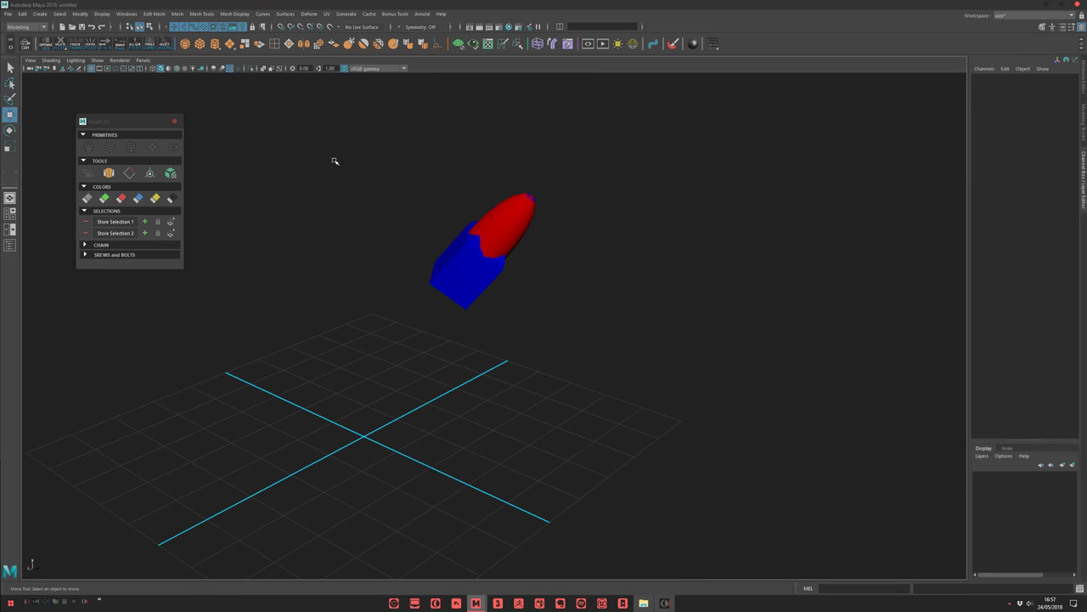
Delete the red sphere and move the bottle to about X 19.6, Y -18.8, Z 4.8
key(ctrl+z)
key(Delete)
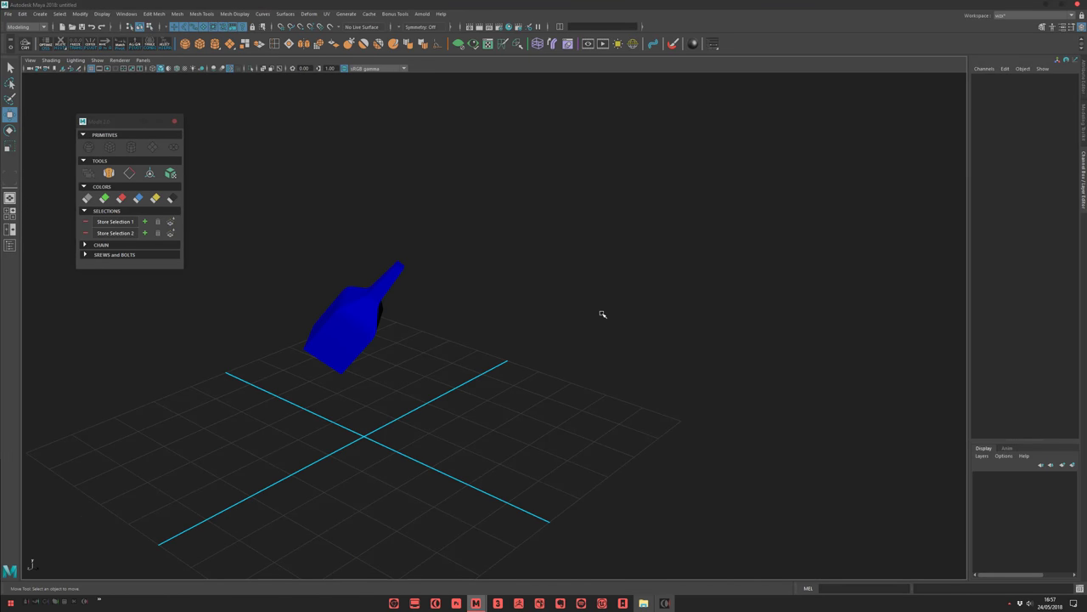
alt+drag(602, 313, 485, 214)
scroll(486, 213, up, 5)
drag(519, 167, 342, 299)
Rotate the bottle to about X 8.4, Y 10.4, Z -24.7 degrees and reposition the ModIt window
key(e)
drag(459, 190, 300, 199)
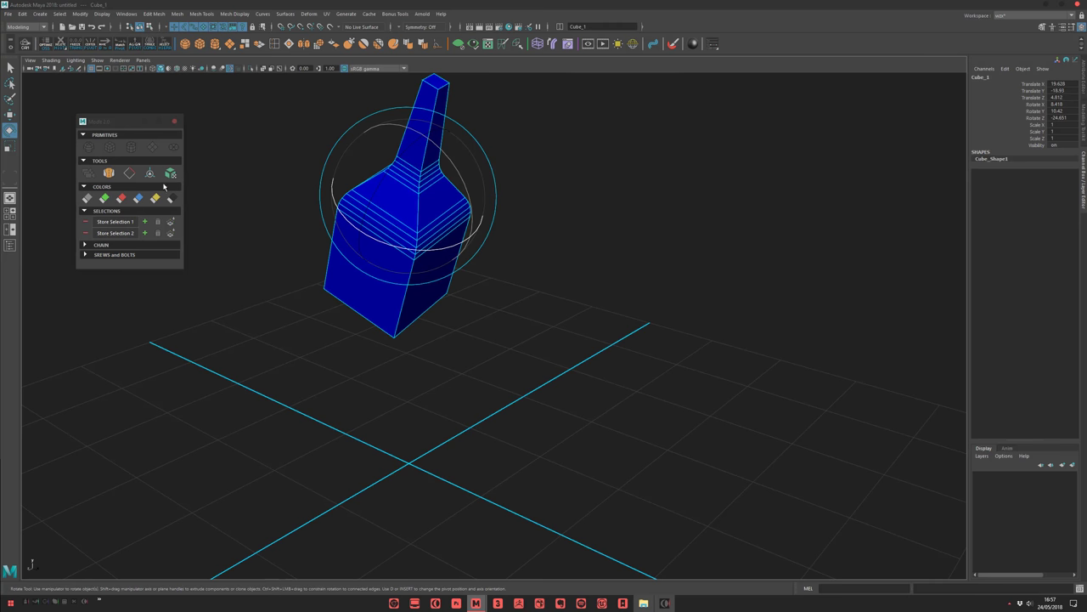
drag(132, 120, 189, 153)
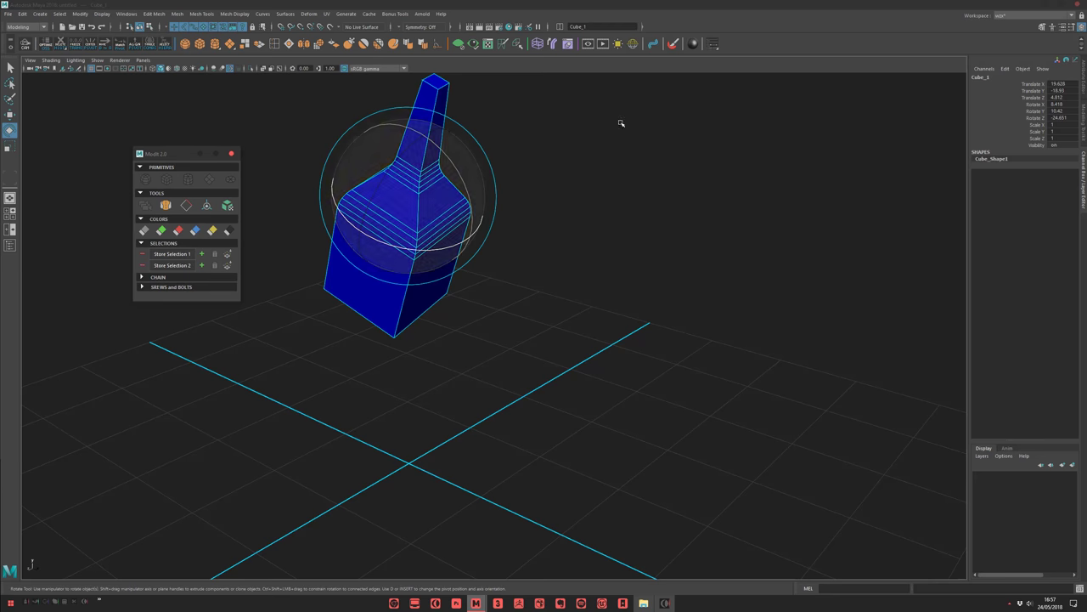
click(694, 43)
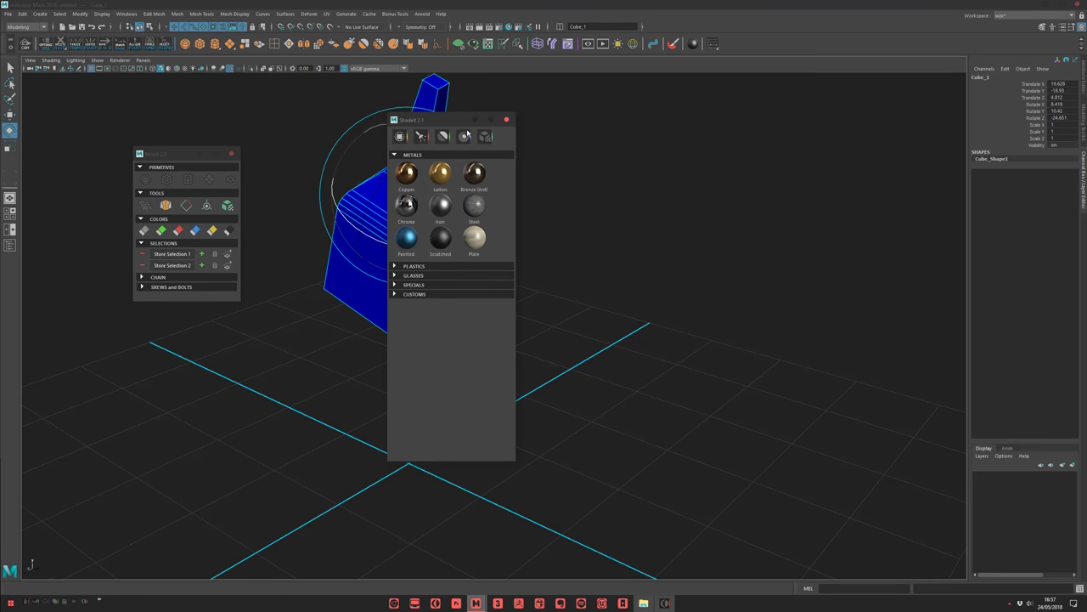
click(506, 119)
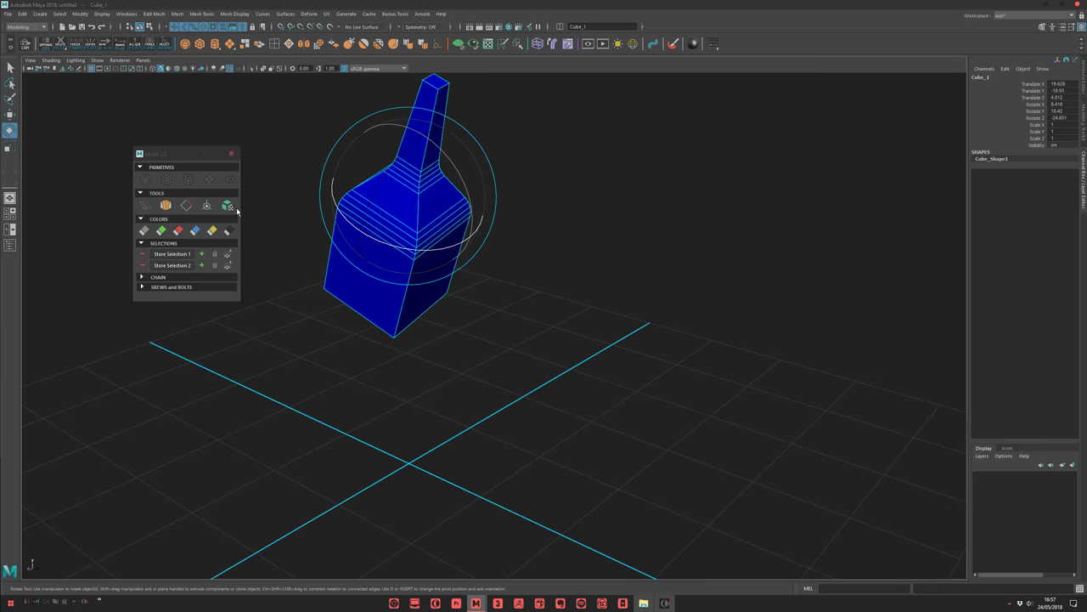
alt+drag(247, 211, 316, 222)
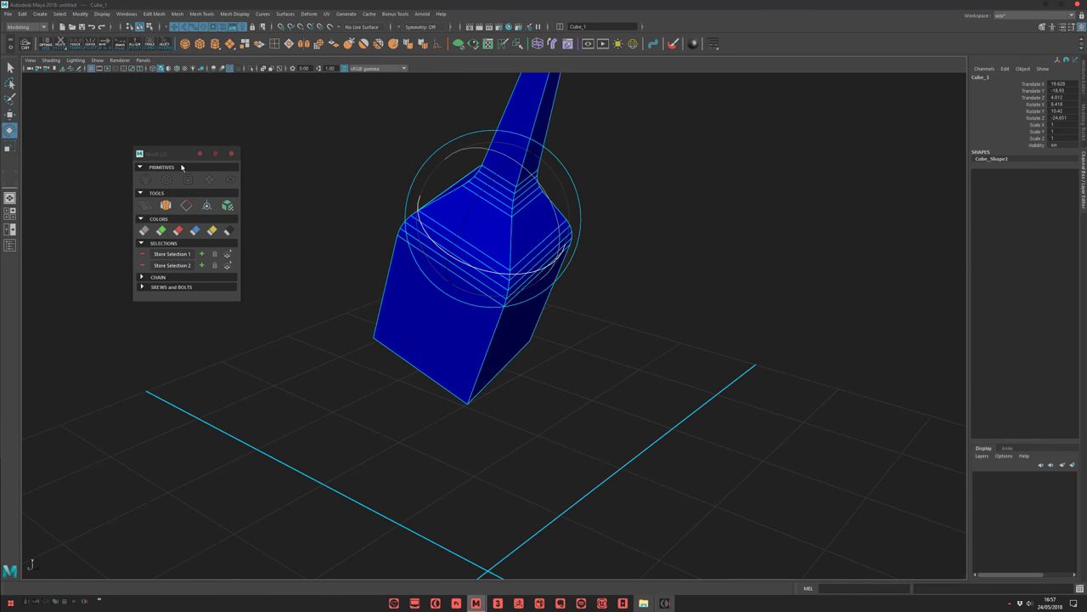
alt+middle_drag(311, 195, 328, 166)
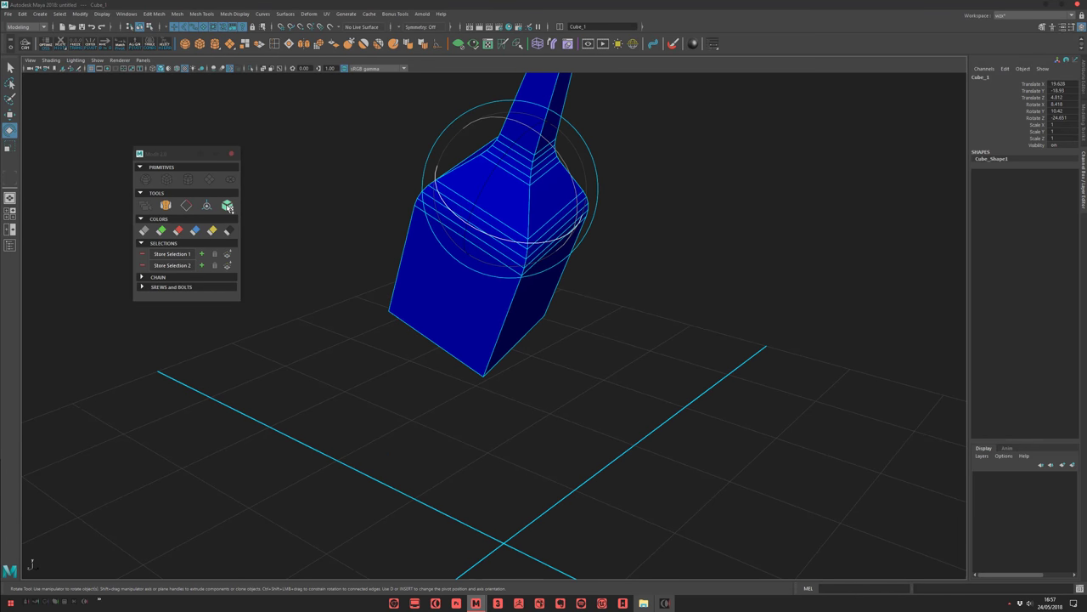
Apply ModIt's UVs Shader to the bottle, inspect the checker pattern and reselect the bottle
click(227, 206)
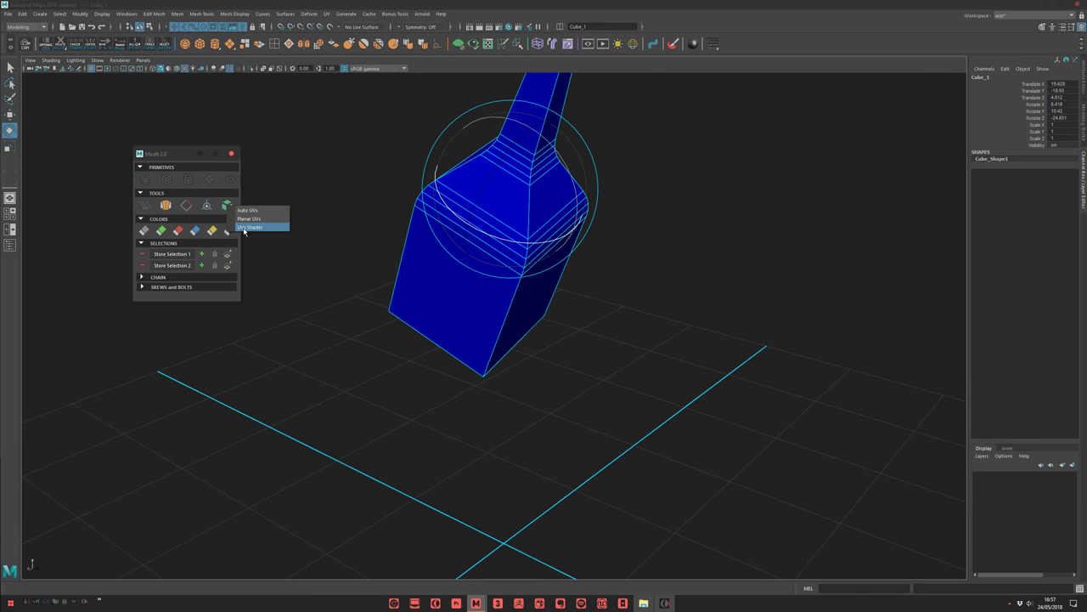
click(246, 228)
alt+drag(266, 230, 426, 338)
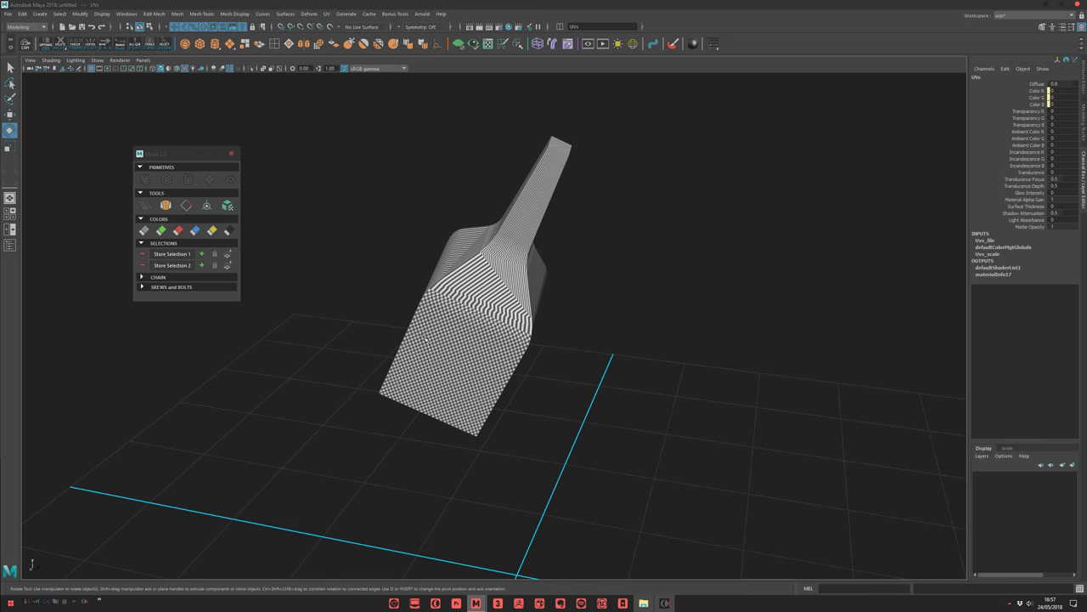
alt+middle_drag(426, 255, 351, 269)
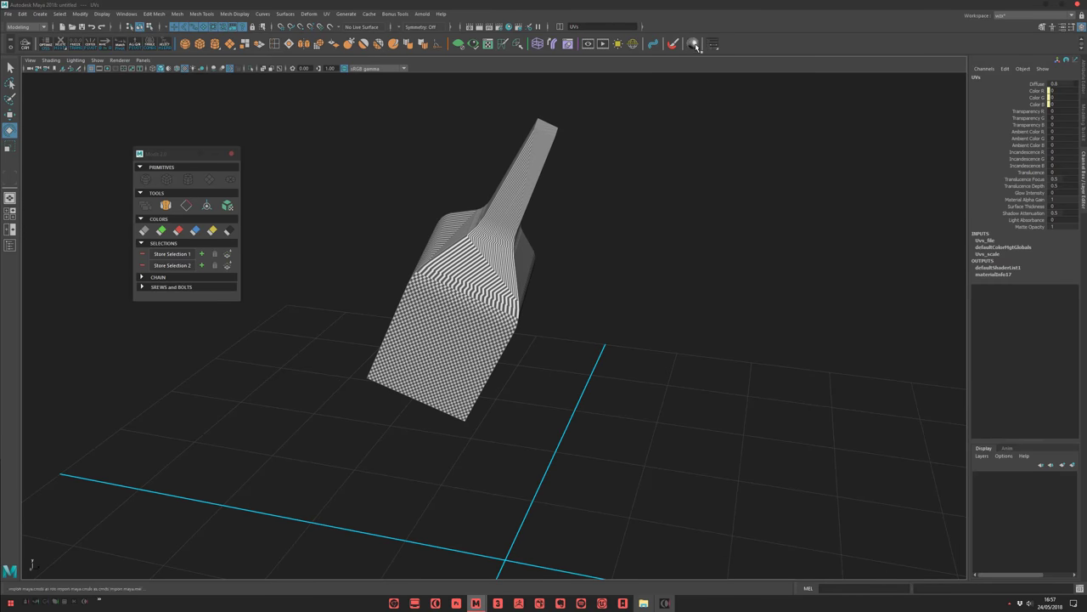
alt+drag(352, 269, 574, 378)
click(574, 378)
alt+middle_drag(571, 307, 533, 327)
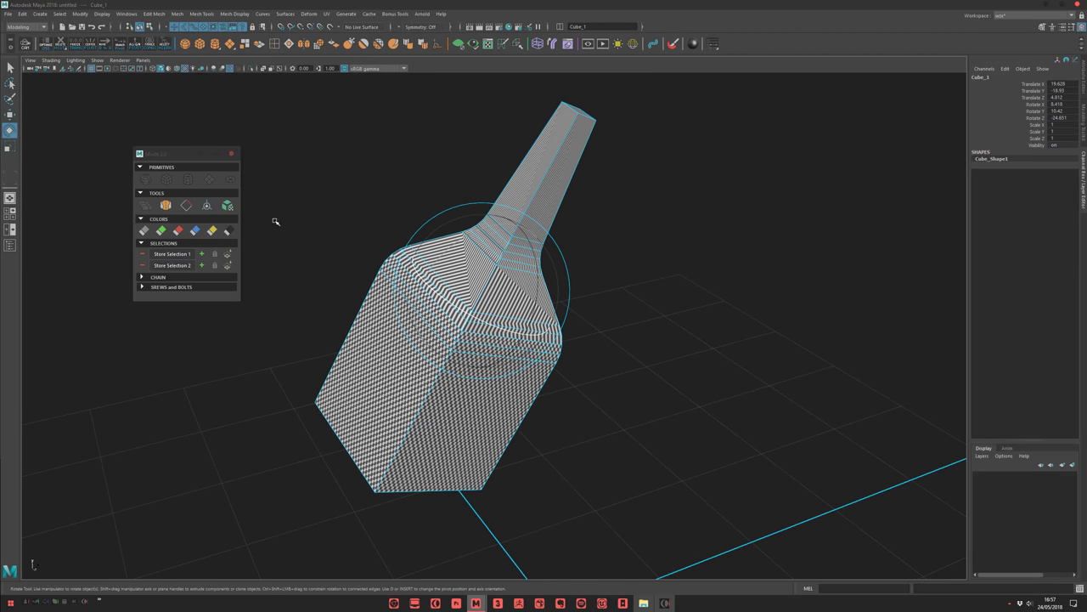
Generate automatic UVs on the selected bottle with ModIt's Auto UVs option
mouse_move(274, 221)
alt+mouse_down()
mouse_move(228, 205)
mouse_move(337, 292)
mouse_move(318, 226)
mouse_move(262, 219)
alt+mouse_up()
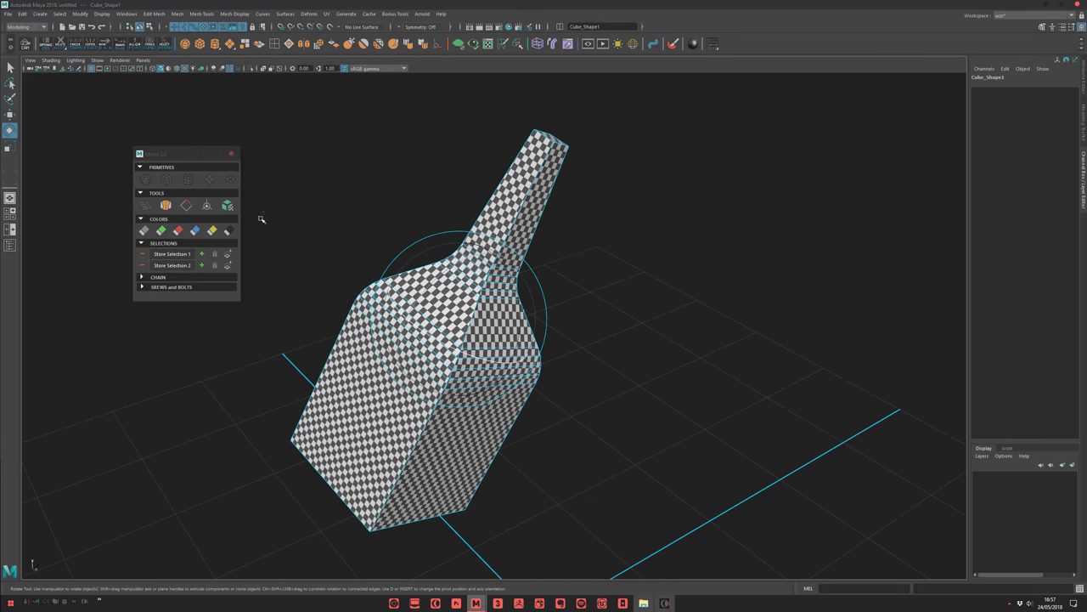
right_click(227, 207)
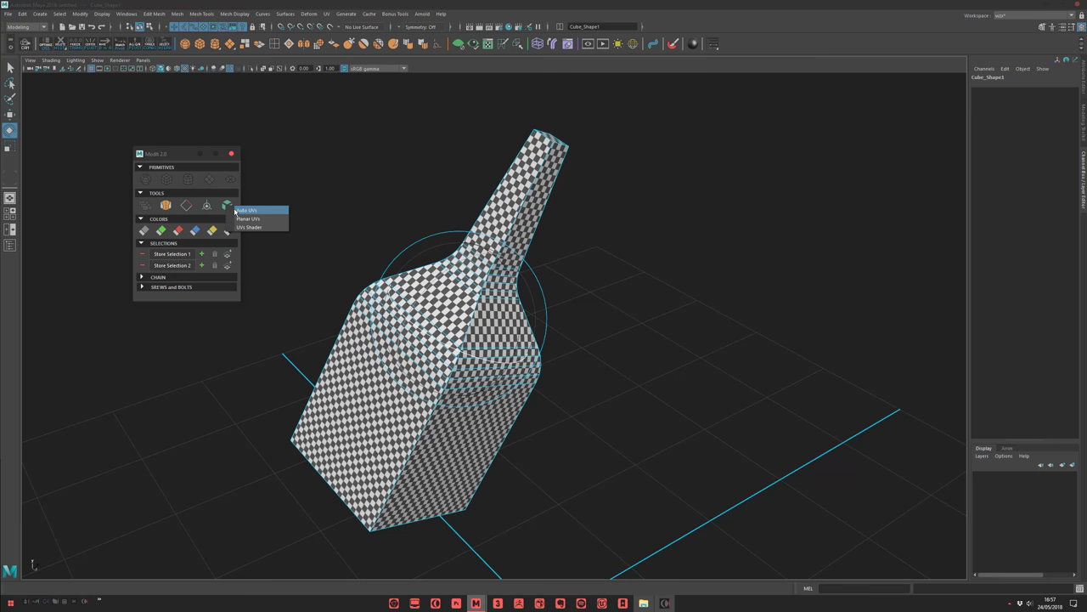
click(246, 210)
mouse_move(250, 209)
alt+mouse_down()
mouse_move(335, 236)
mouse_move(268, 220)
alt+mouse_up()
Project planar UVs onto the bottle with ModIt's Planar UVs option and inspect the checker pattern
right_click(228, 207)
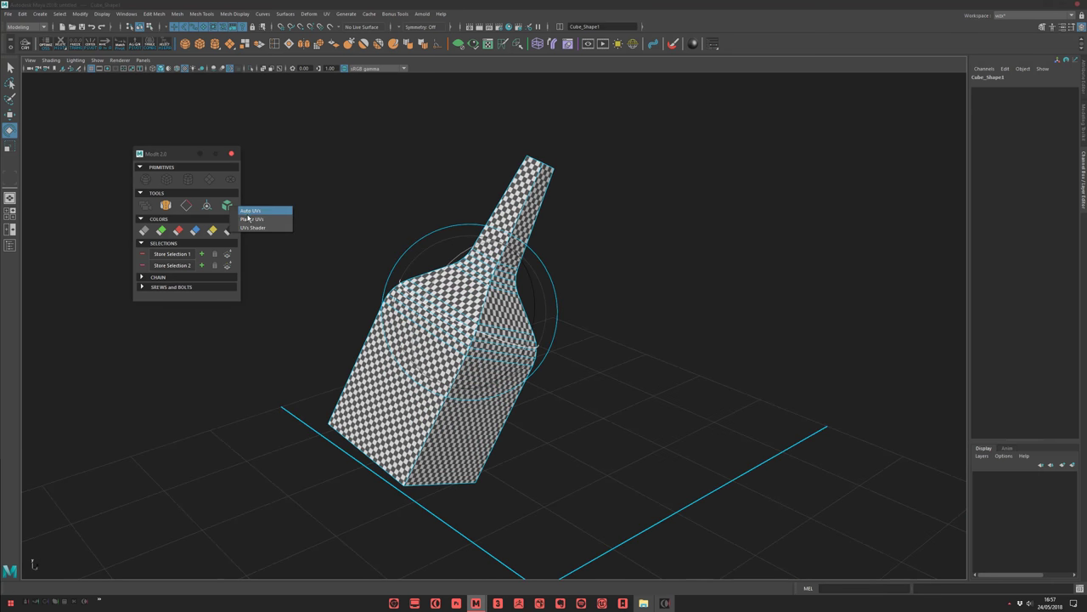
click(247, 219)
scroll(362, 234, up, 1)
key(w)
click(355, 204)
alt+drag(429, 257, 316, 245)
scroll(366, 233, up, 2)
Delete the bottle and create a sphere from ModIt's primitives
click(485, 325)
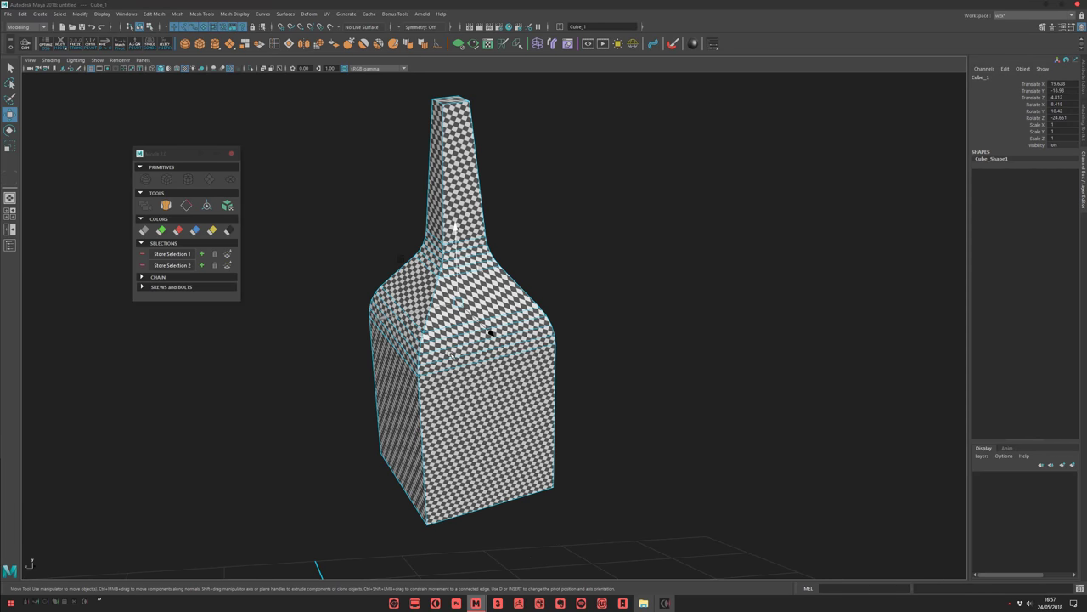
key(Delete)
click(171, 184)
key(f)
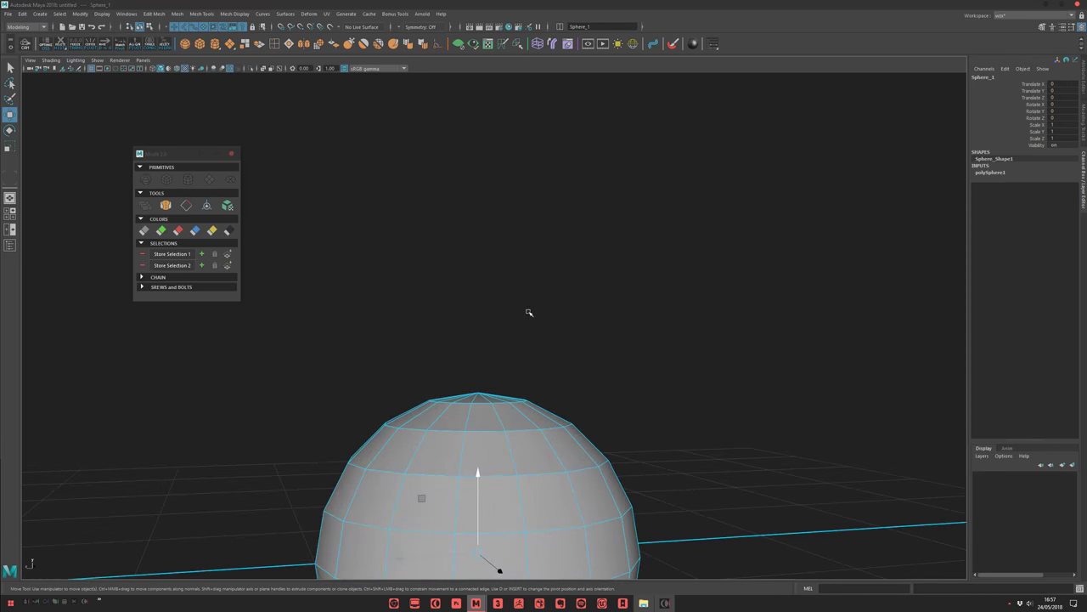
Scale the sphere uniformly to about 1.58 and rotate it to about X -13.8, Y 16.7, Z -15.1 degrees
alt+drag(450, 318, 431, 315)
key(r)
drag(498, 371, 566, 374)
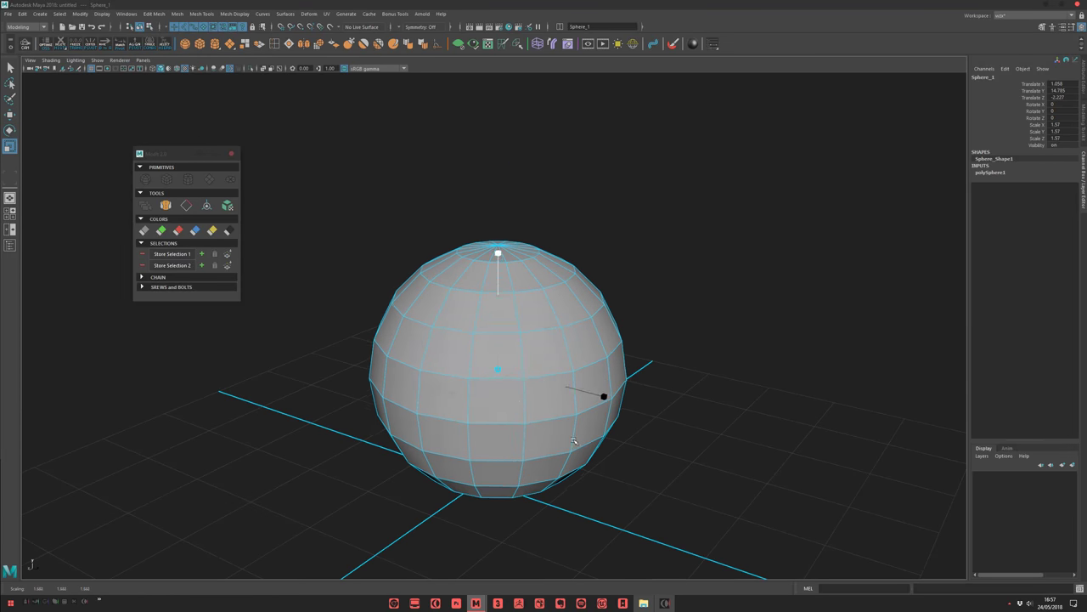
key(e)
drag(515, 348, 472, 261)
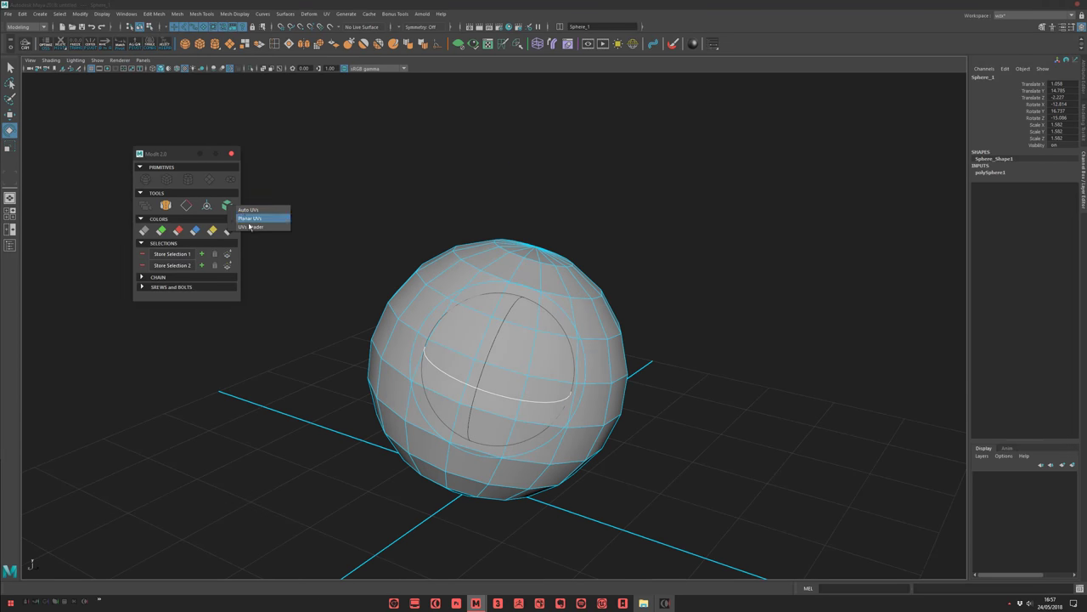
Apply ModIt's UVs Shader to the sphere and display it in smooth preview
click(230, 205)
key(f)
key(3)
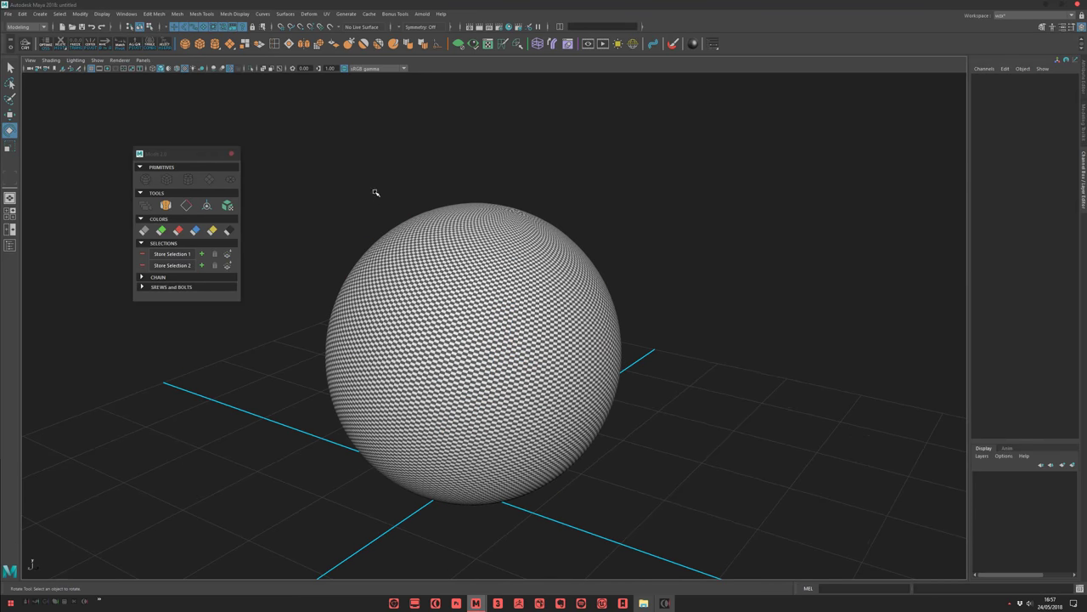
Generate automatic UVs on the sphere with ModIt's Auto UVs option and examine the checker pattern from several angles
click(436, 315)
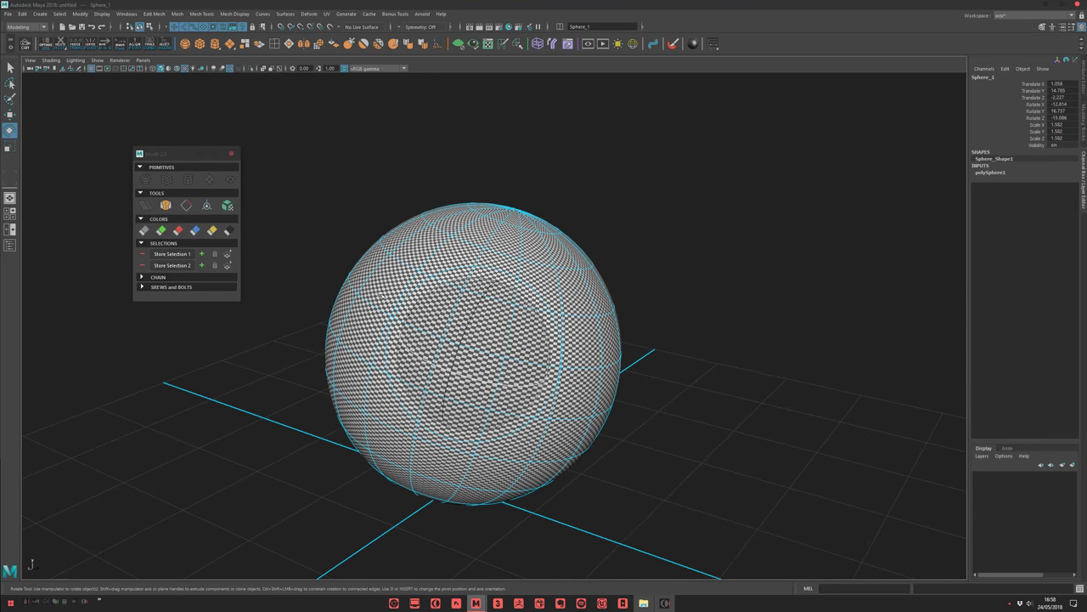
click(228, 206)
click(320, 185)
alt+drag(340, 191, 416, 255)
alt+right_drag(374, 340, 416, 357)
alt+drag(417, 357, 427, 308)
alt+right_drag(401, 242, 361, 204)
alt+middle_drag(361, 204, 356, 176)
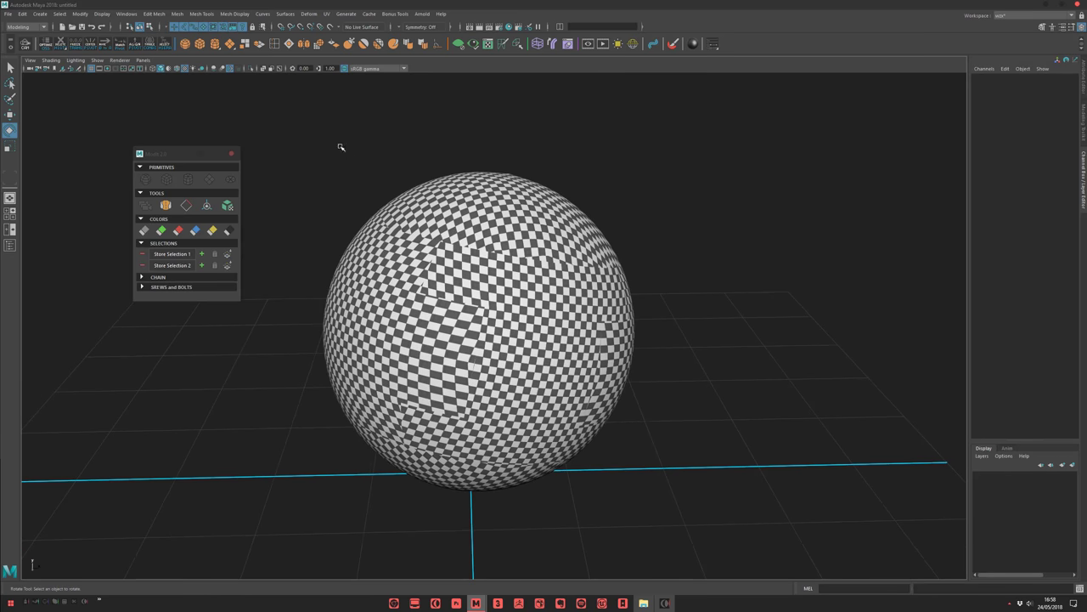
Project planar UVs onto the sphere with ModIt's Planar UVs option
click(392, 270)
right_click(231, 206)
click(255, 220)
click(323, 194)
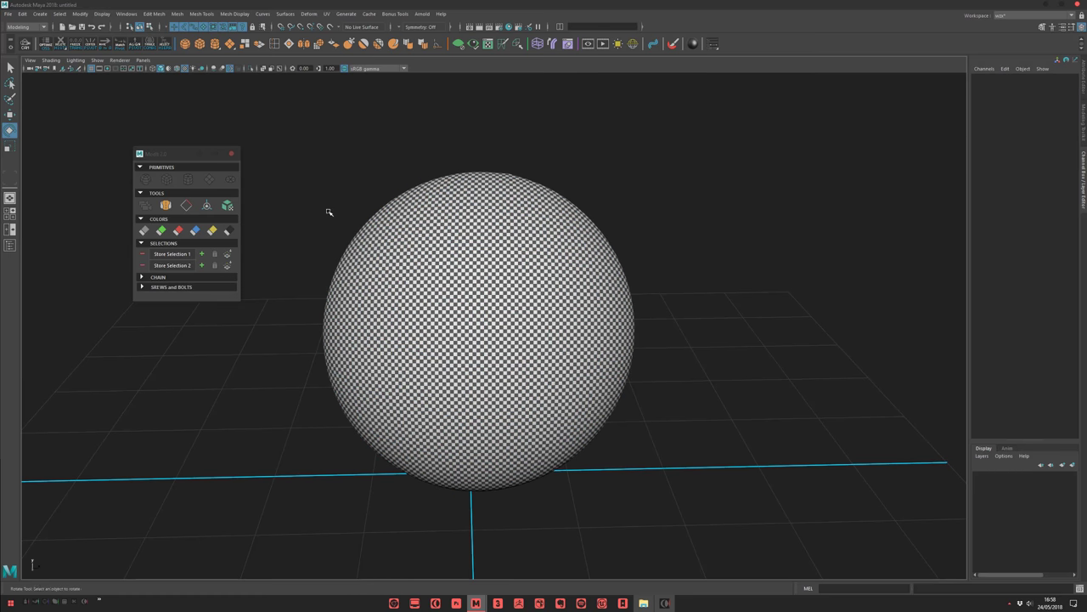
Reproject the sphere's planar UVs from a different viewing angle and inspect the checker pattern
alt+drag(330, 213, 375, 214)
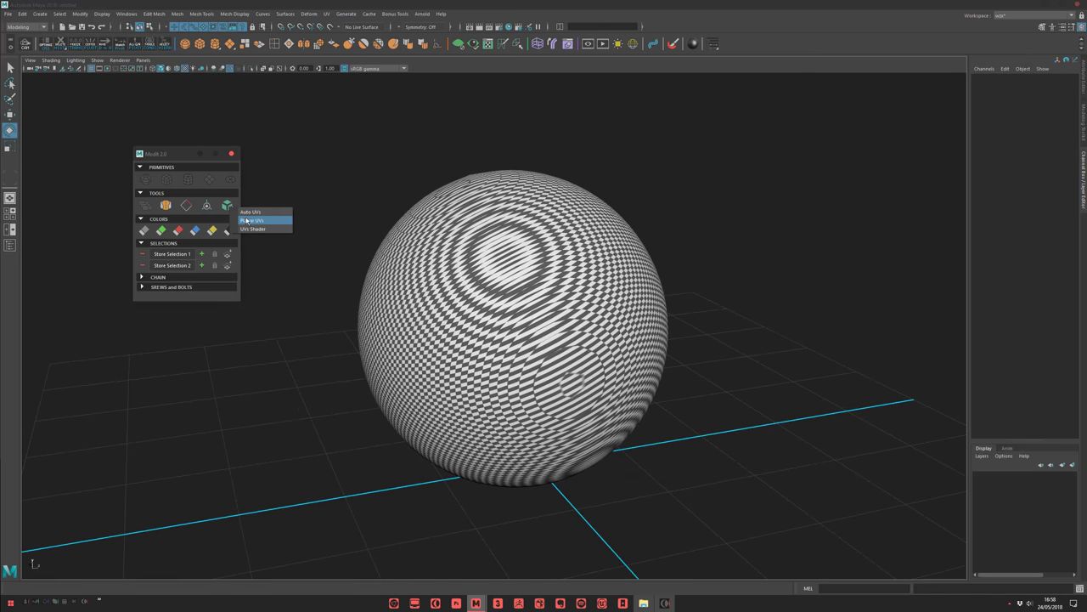
right_click(228, 207)
click(242, 219)
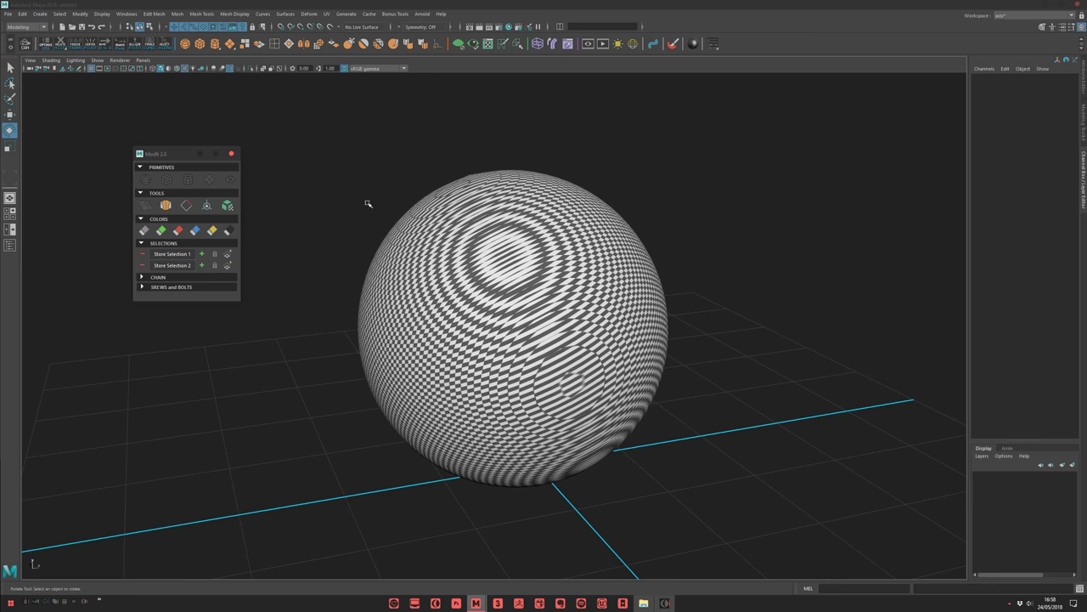
click(425, 230)
right_click(228, 207)
click(248, 219)
click(317, 213)
alt+drag(318, 213, 491, 190)
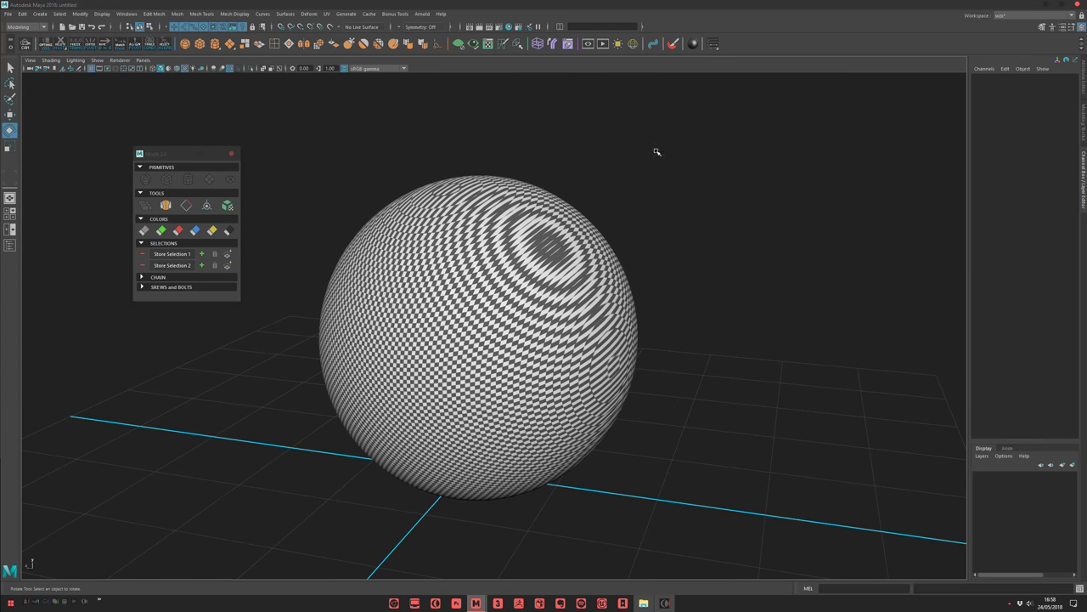
Reposition the ModIt window nearer the viewport's corner and delete the checkered sphere
click(480, 429)
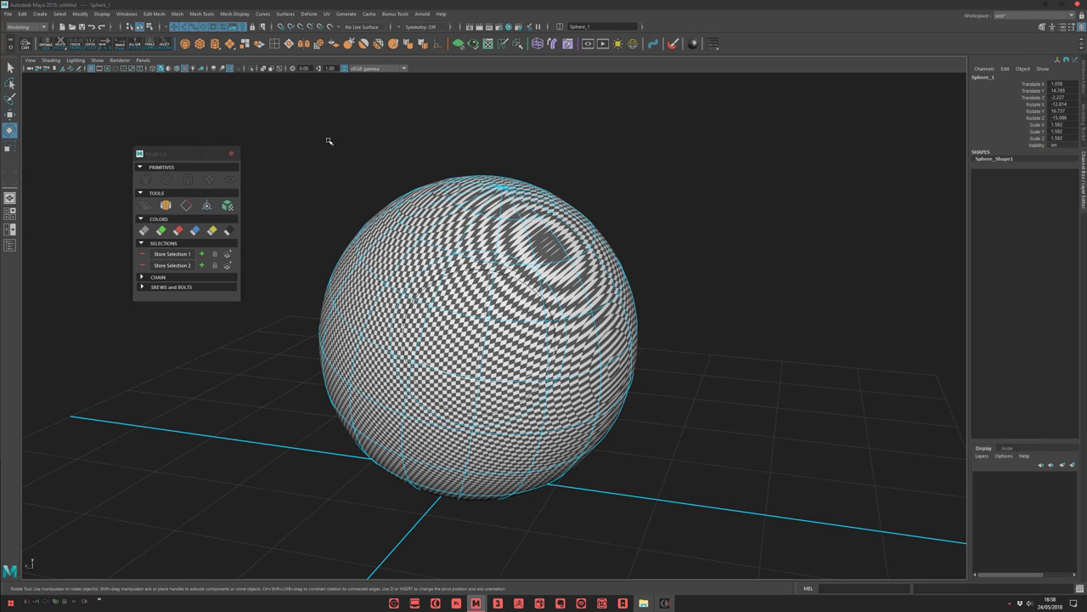
drag(164, 153, 140, 107)
click(316, 171)
click(494, 338)
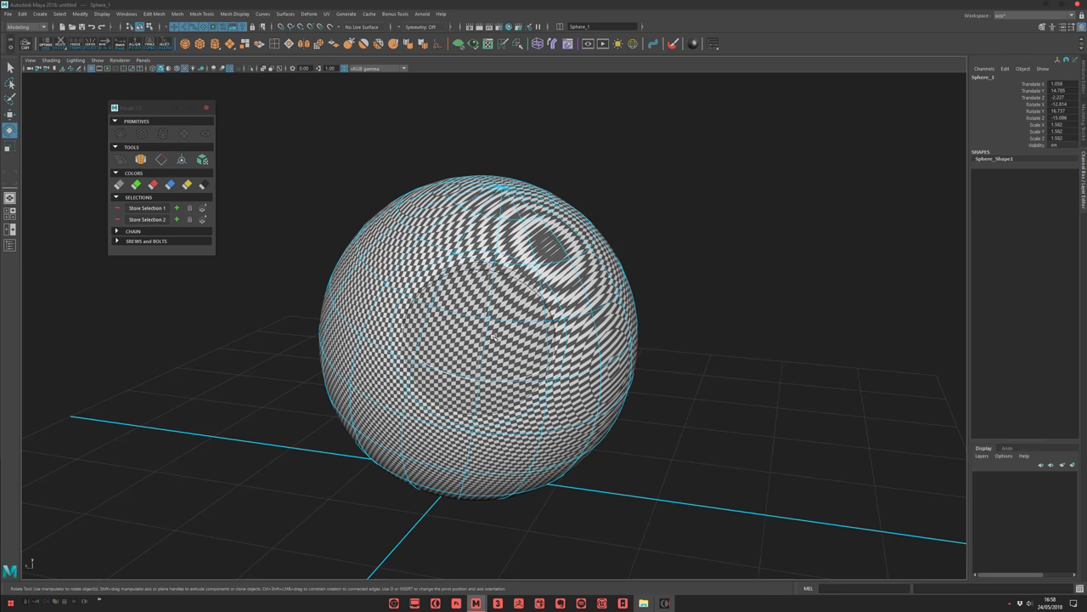
key(Delete)
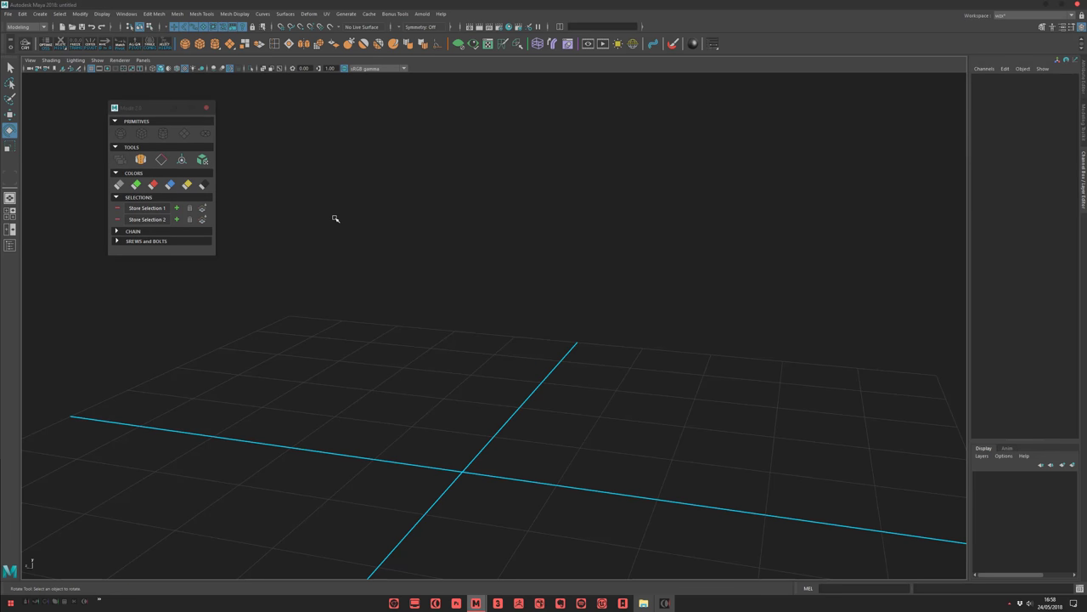
Create a standard polygon sphere, scale it uniformly to about 20.2 and move it to about X -4.6, Y 21.7, Z 5.0
alt+drag(333, 216, 181, 44)
click(186, 46)
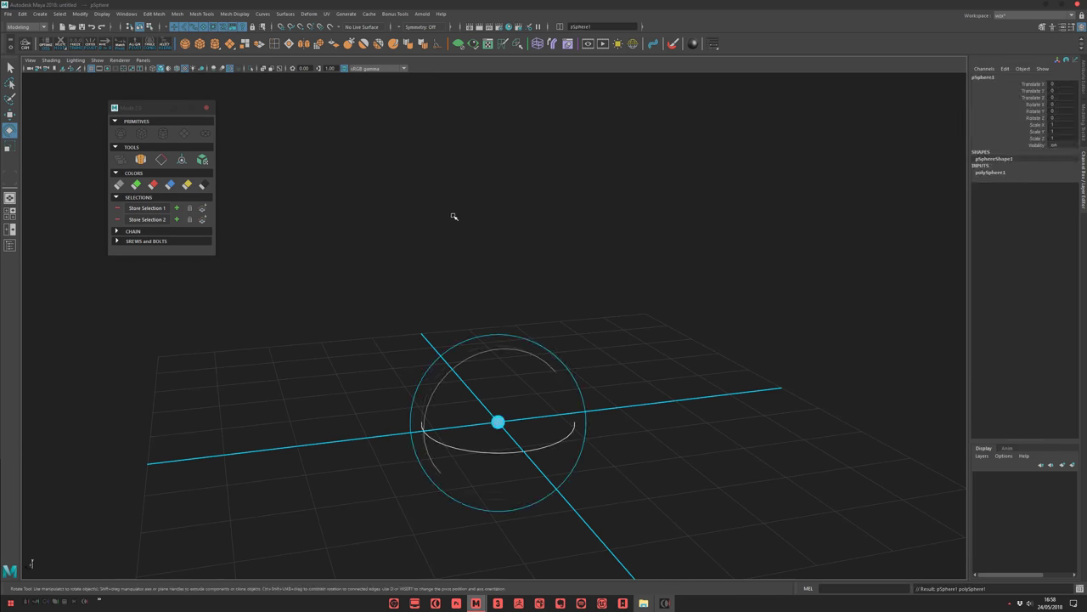
key(r)
middle_drag(454, 213, 602, 185)
key(w)
middle_drag(553, 316, 573, 166)
key(r)
middle_drag(574, 167, 626, 172)
key(w)
alt+middle_drag(605, 171, 575, 181)
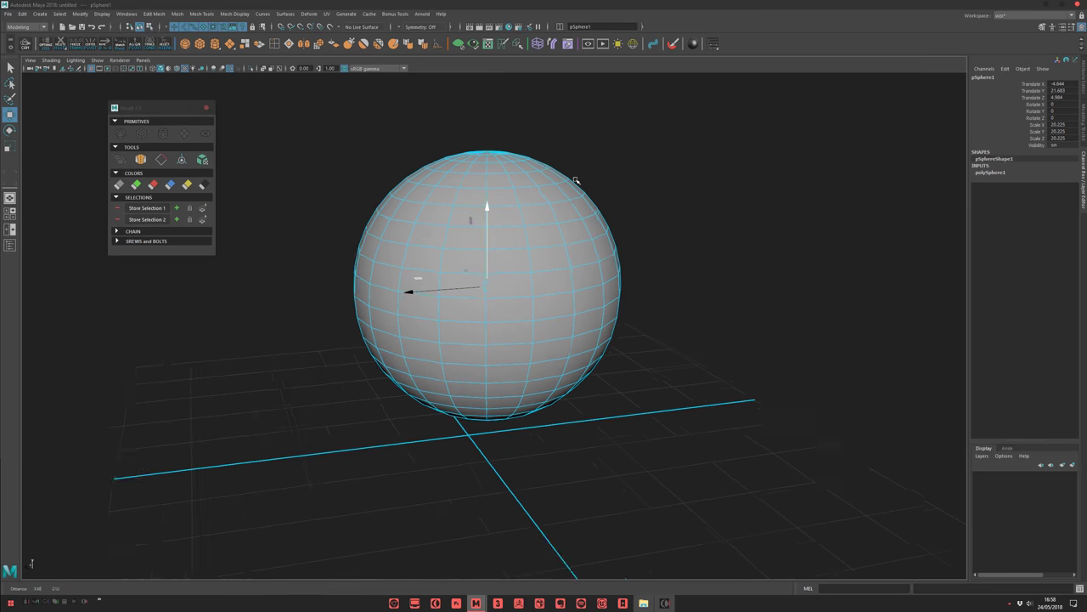
alt+right_drag(576, 182, 586, 185)
alt+drag(586, 184, 561, 188)
alt+middle_drag(561, 188, 544, 224)
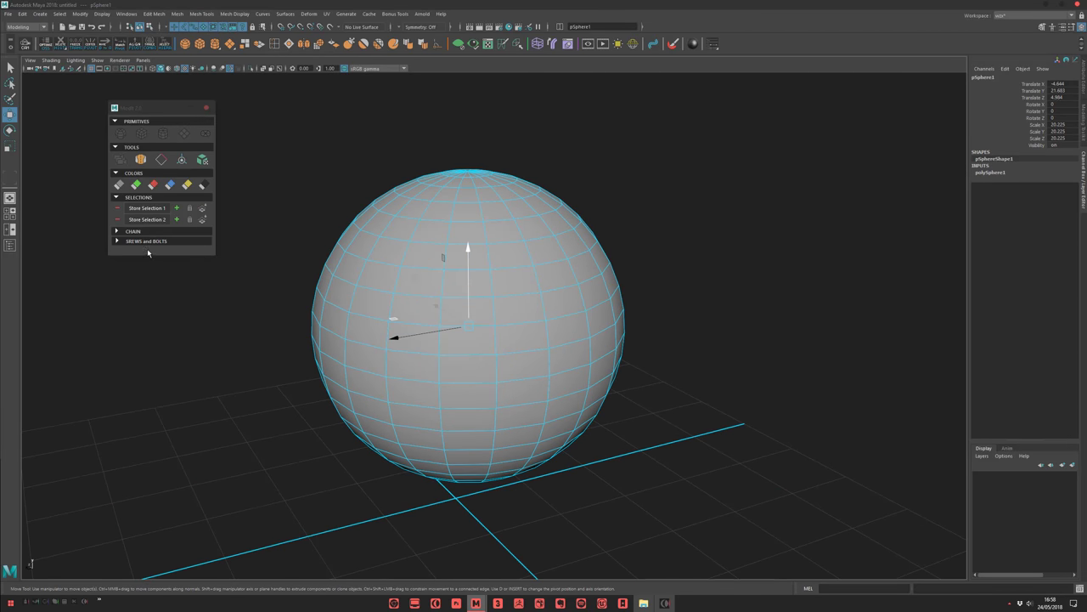
Briefly show ModIt's Chain section, expand its screws and bolts section and enlarge the window to fit all the presets
click(145, 232)
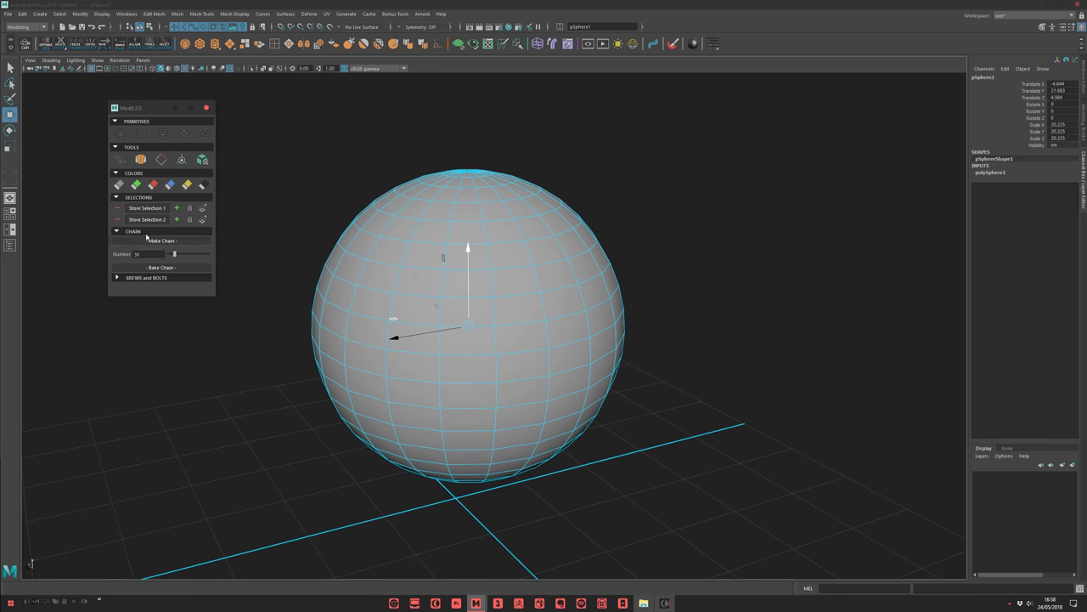
click(144, 232)
click(138, 243)
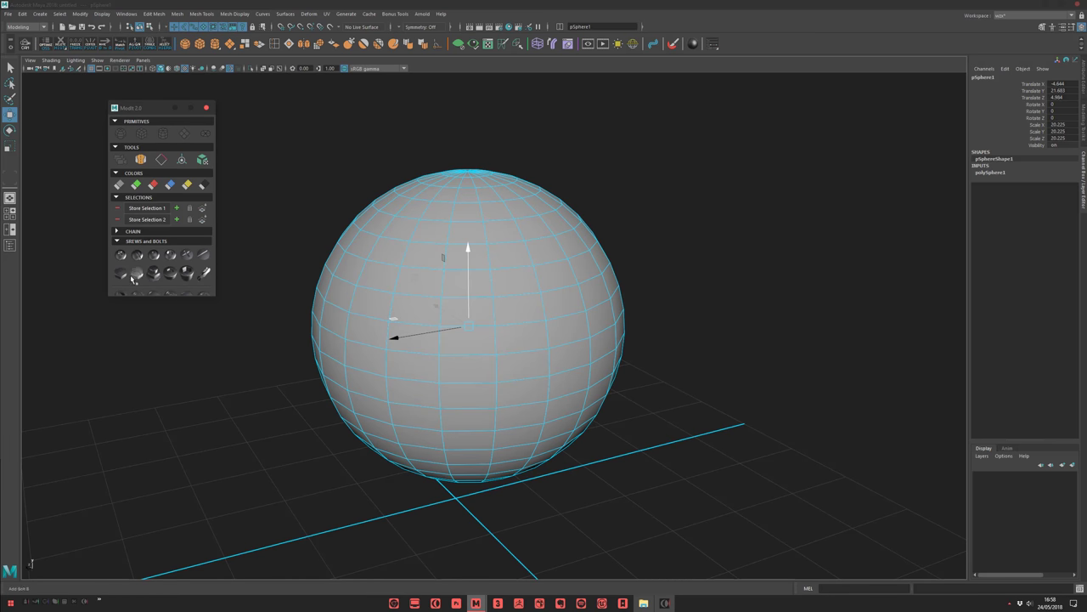
drag(142, 303, 135, 341)
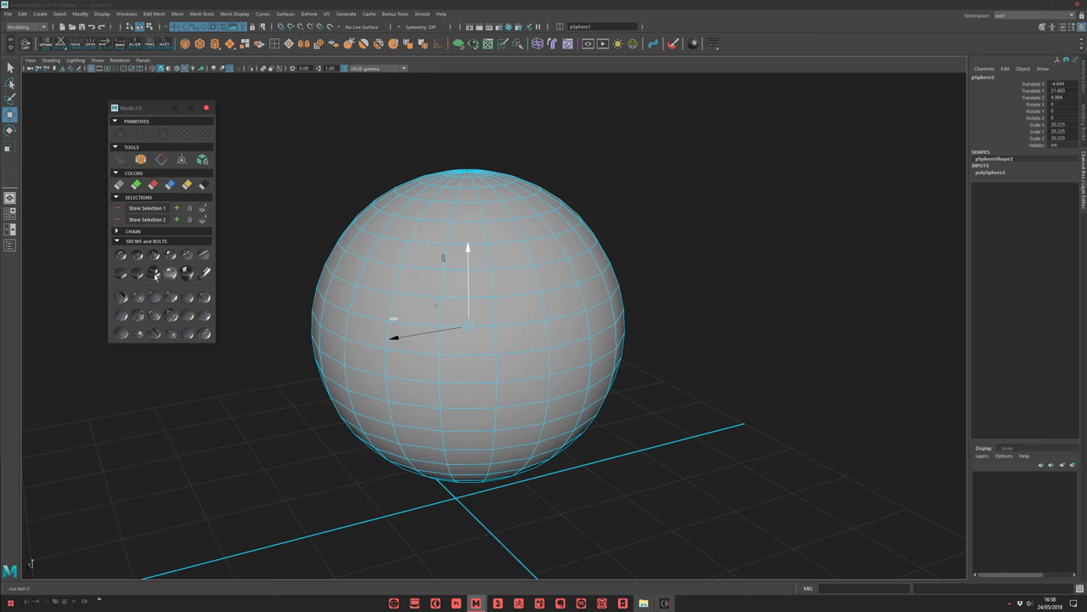
Select a vertex on the sphere's upper surface and add ModIt's Screw A there
key(f)
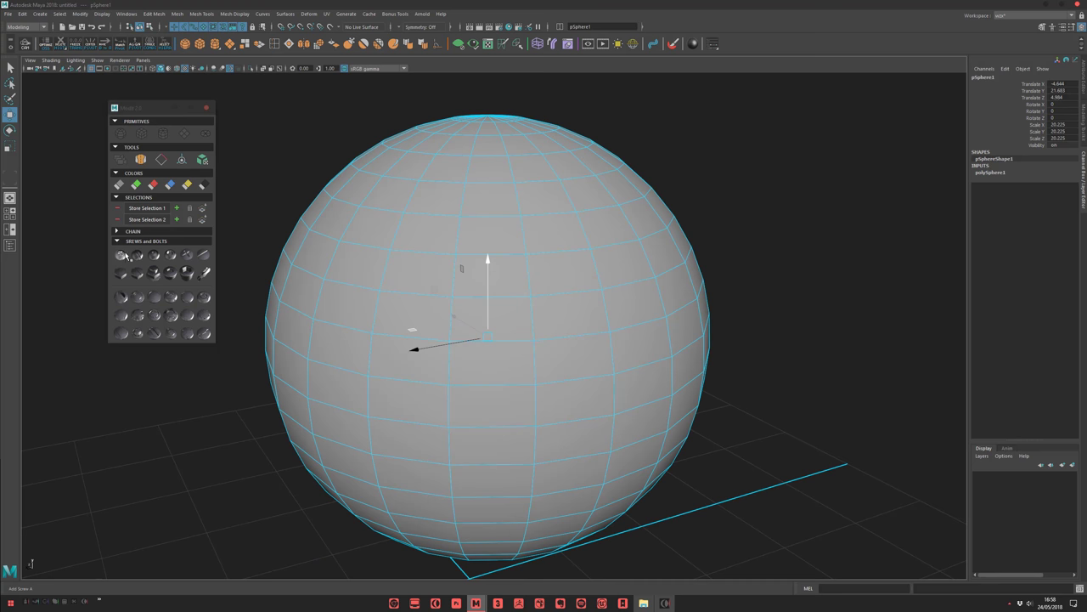
alt+middle_drag(354, 263, 365, 311)
alt+right_drag(365, 311, 412, 280)
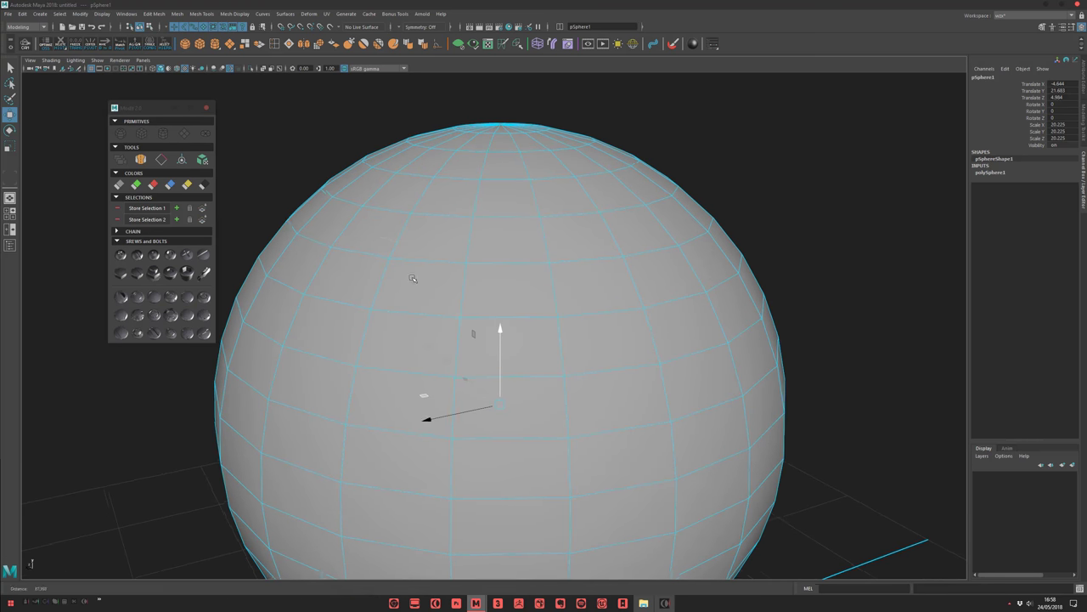
key(F9)
click(360, 204)
mouse_move(424, 247)
alt+mouse_down()
mouse_move(414, 265)
mouse_move(428, 262)
alt+mouse_up()
click(121, 257)
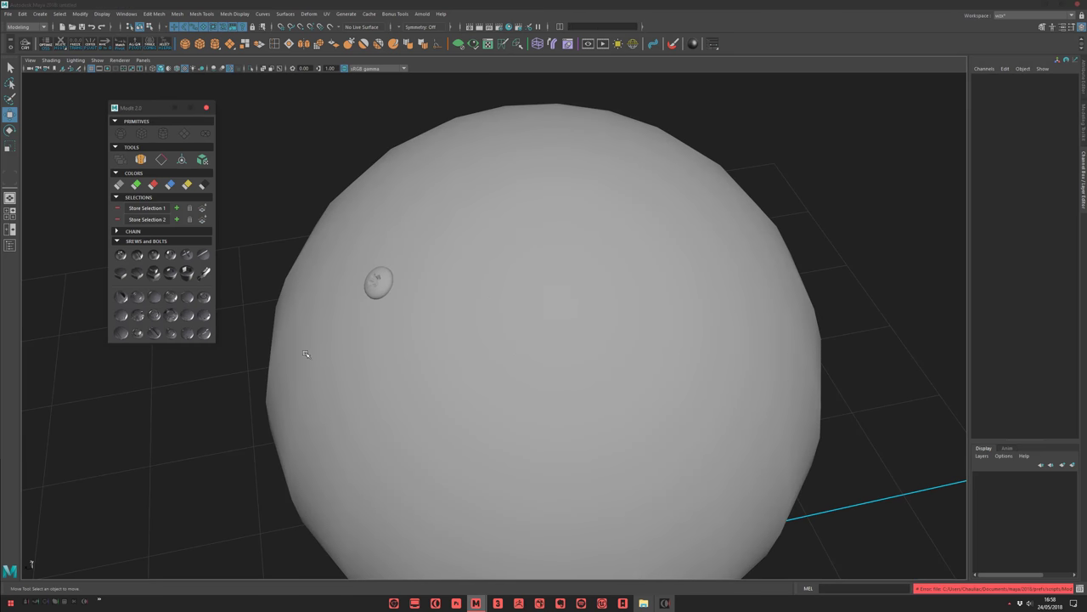
alt+drag(407, 340, 468, 323)
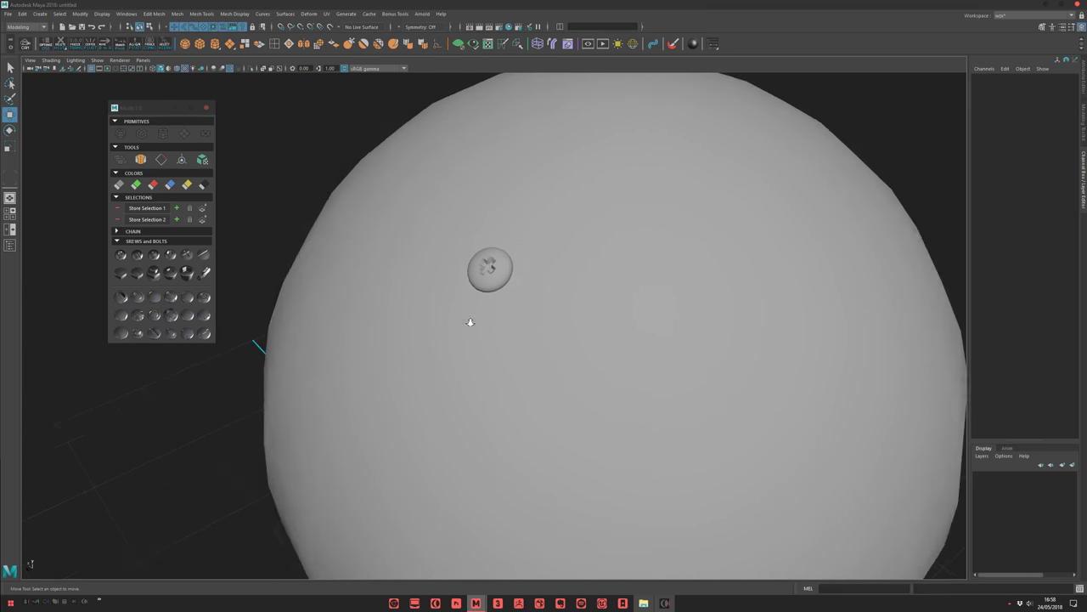
Select four adjacent faces in a two-by-two block on the sphere and add a ModIt hexagonal bolt at their centre
alt+right_drag(492, 300, 327, 243)
alt+middle_drag(327, 243, 349, 258)
key(F9)
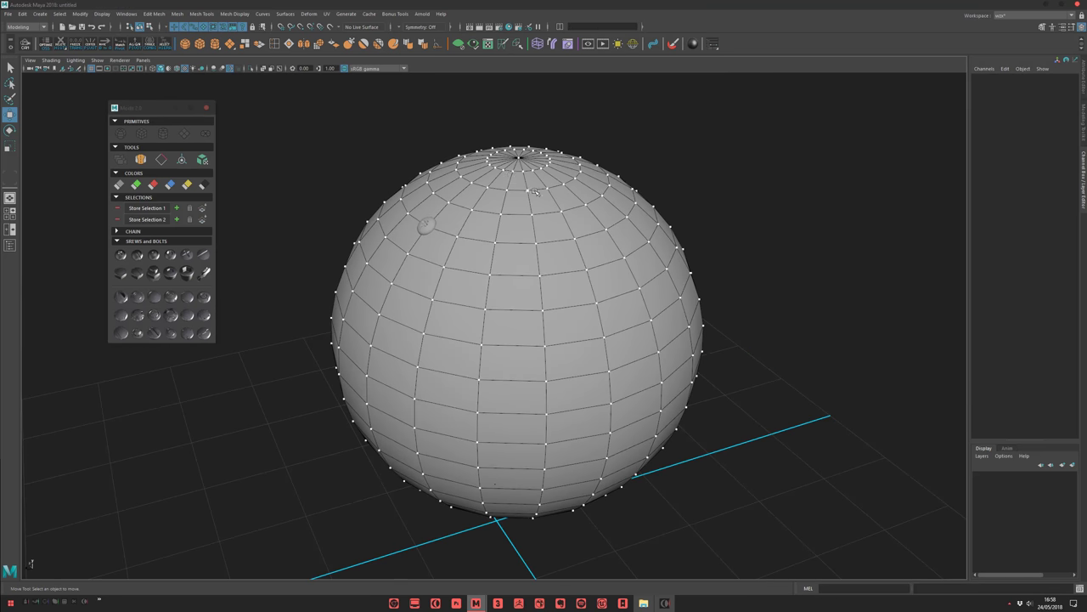
key(F11)
click(502, 289)
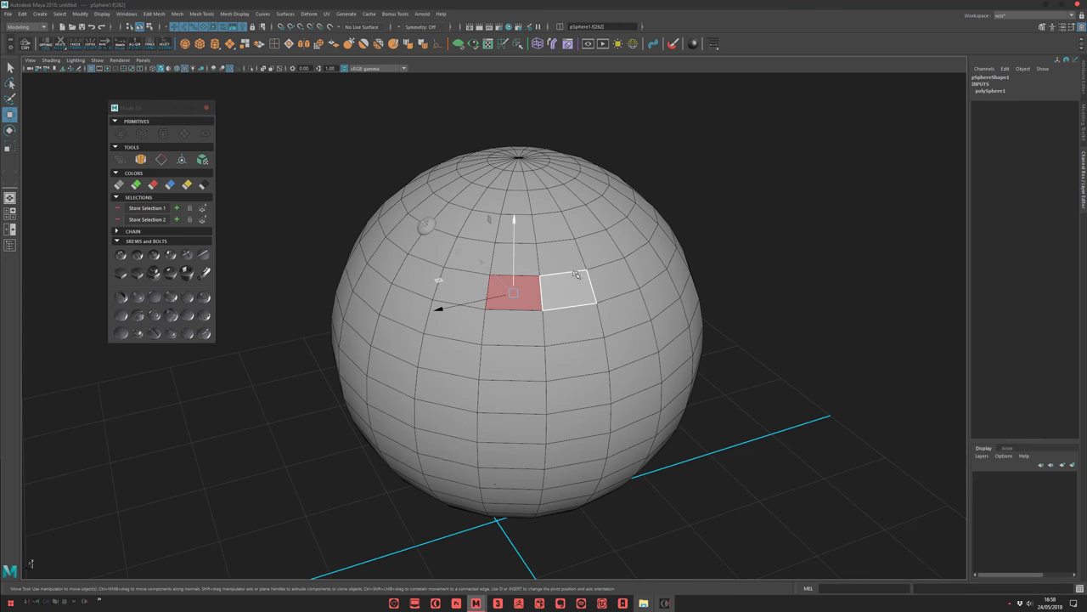
shift+drag(530, 329, 515, 331)
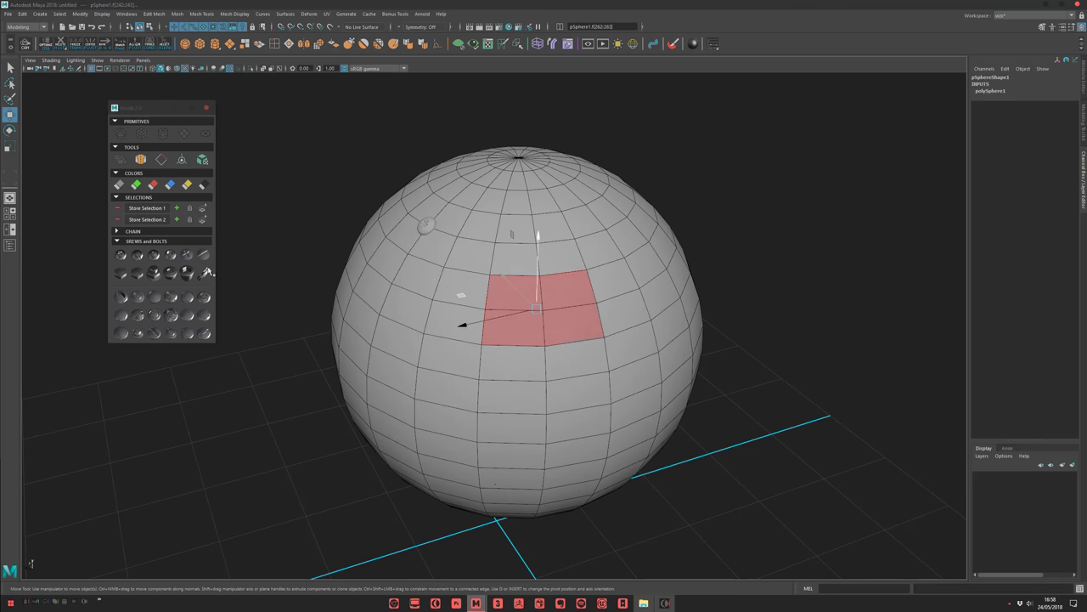
click(155, 273)
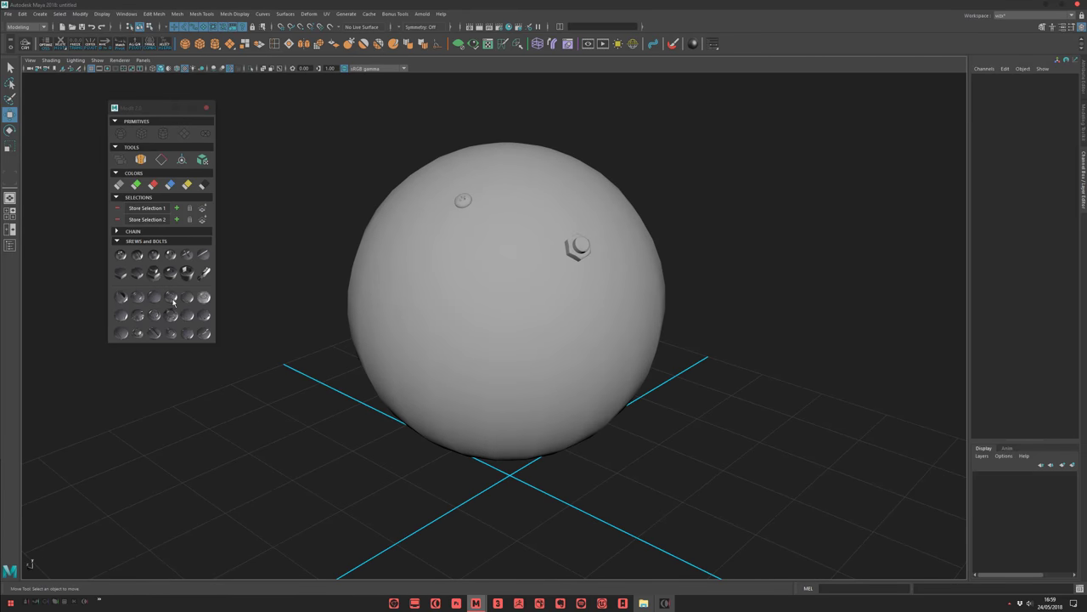
Select a single face on the sphere's side, below Screw A, and add ModIt's SF 1 piece there
alt+middle_drag(335, 307, 344, 255)
alt+right_drag(345, 255, 368, 213)
alt+middle_drag(368, 212, 390, 267)
key(F11)
click(406, 304)
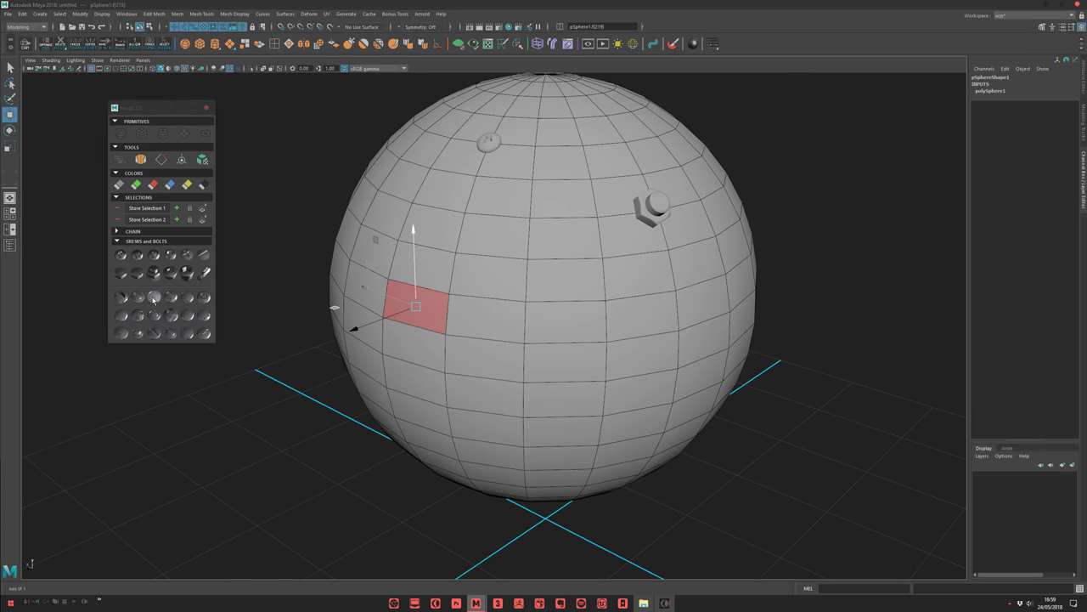
click(123, 300)
Select a face low on the sphere beneath the hexagonal bolt and add a round ring-shaped ModIt piece there
alt+drag(561, 337, 455, 298)
right_drag(455, 298, 452, 365)
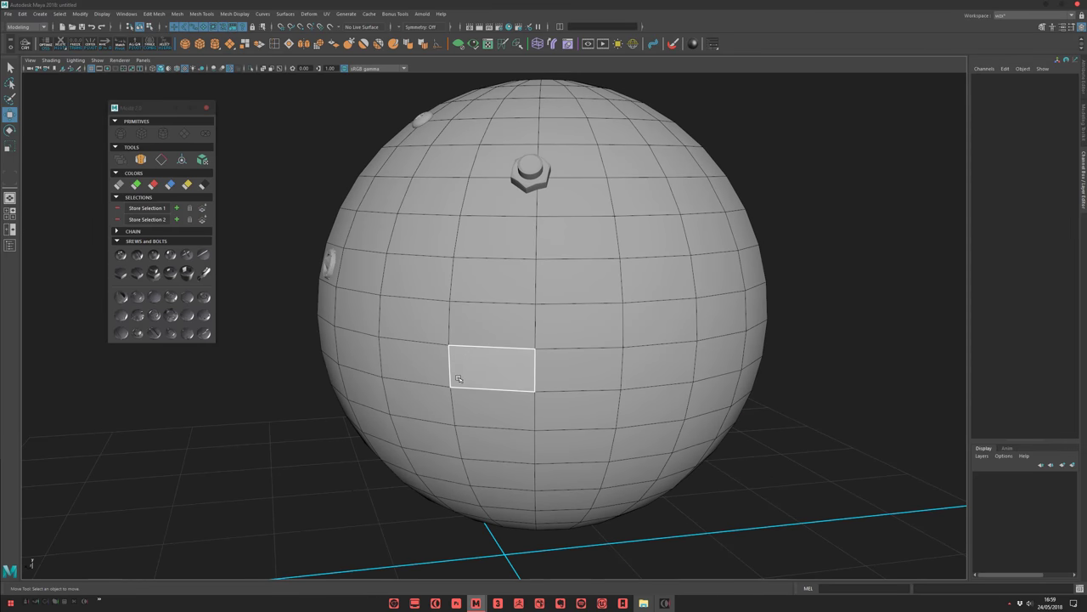
click(461, 379)
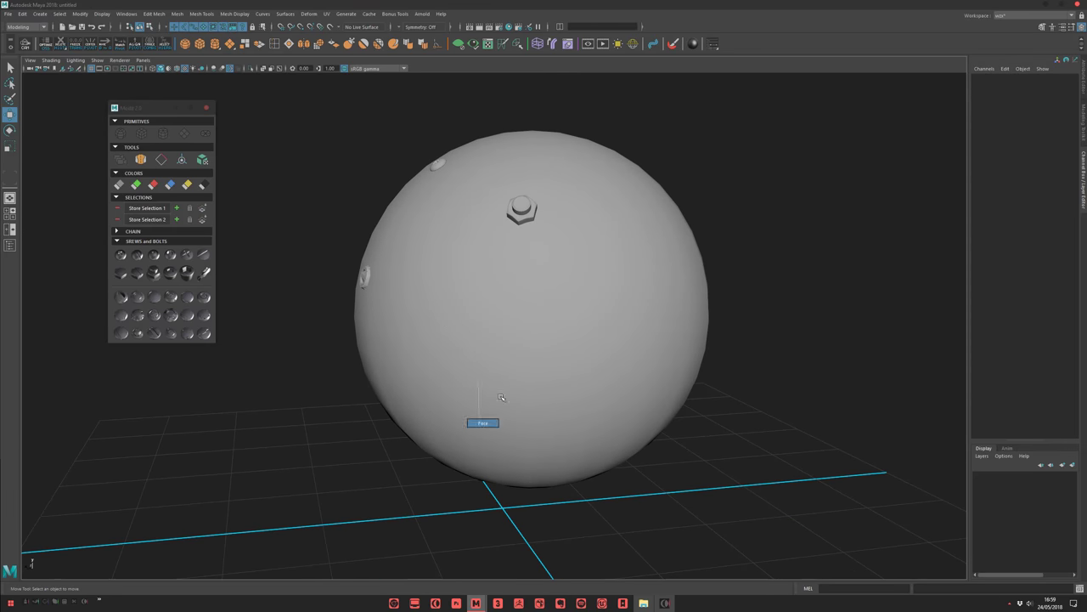
right_drag(501, 397, 493, 408)
click(204, 313)
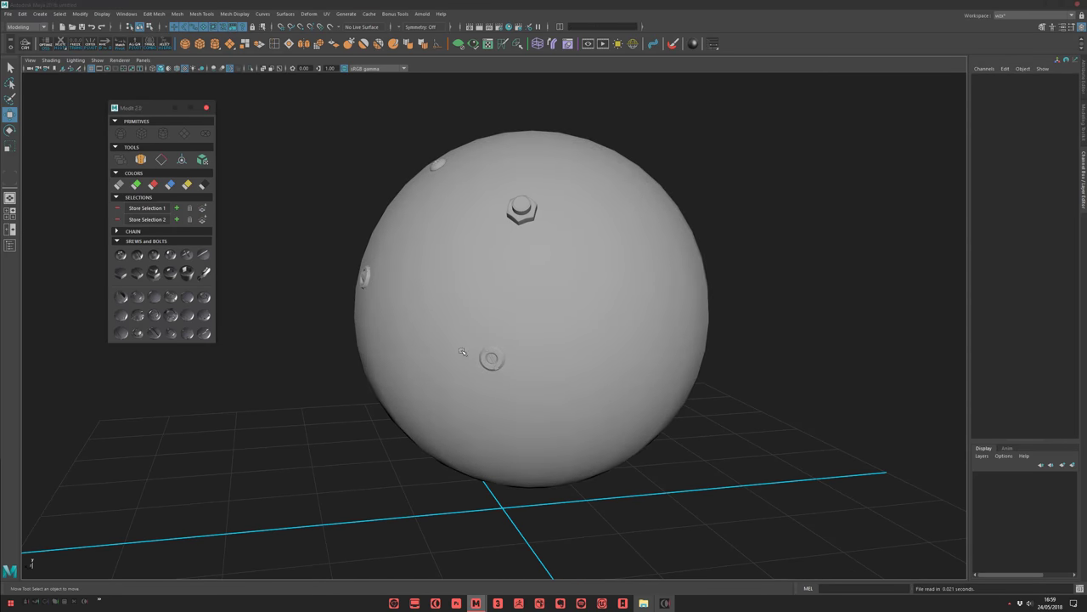
Select a face on another part of the sphere's upper surface and add ModIt's SF 14 piece there
alt+drag(422, 325, 420, 294)
alt+right_drag(419, 294, 575, 267)
mouse_move(599, 315)
alt+right_down()
mouse_move(584, 268)
mouse_move(605, 323)
alt+right_up()
alt+drag(605, 323, 425, 306)
alt+right_drag(425, 306, 433, 330)
alt+middle_drag(433, 329, 510, 274)
alt+drag(511, 275, 505, 314)
alt+right_drag(505, 313, 574, 309)
click(596, 192)
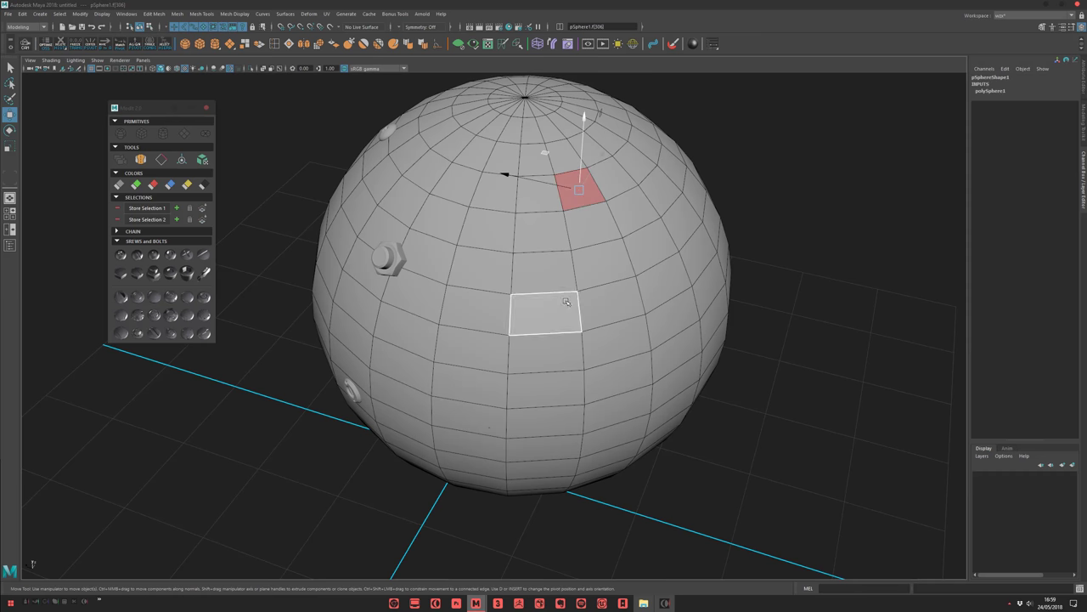
click(139, 333)
alt+middle_drag(595, 275, 539, 371)
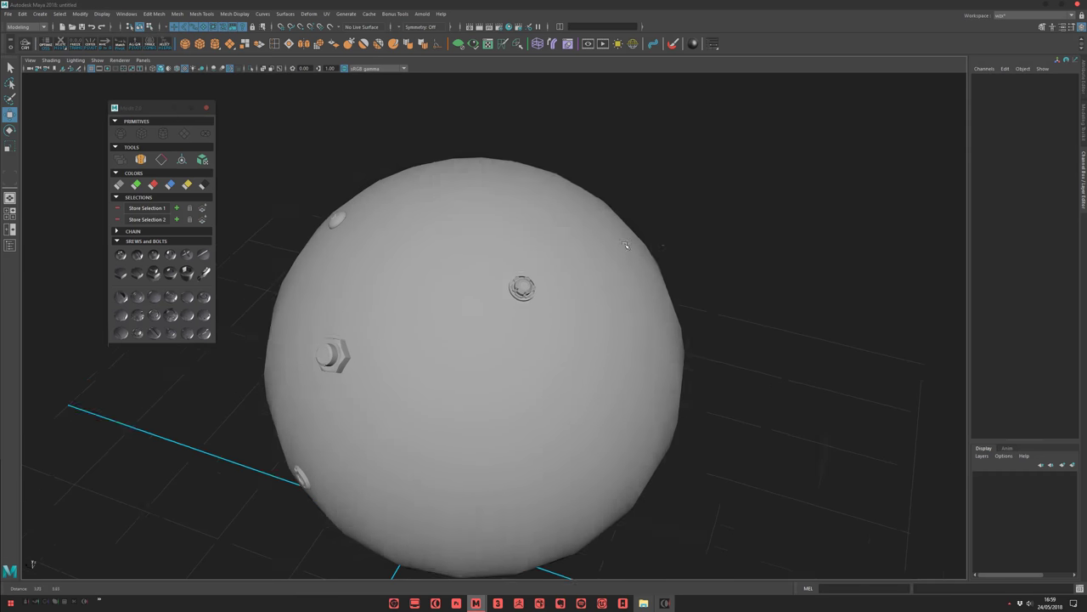
Scale the SF 14 piece on the sphere up uniformly and deselect it
alt+right_drag(539, 372, 595, 357)
click(536, 269)
key(r)
drag(536, 269, 552, 270)
click(748, 174)
alt+right_drag(747, 173, 646, 212)
Select the slotted SF 1 piece and nudge it slightly along one axis to adjust how it sits on the sphere's surface
alt+drag(518, 298, 555, 245)
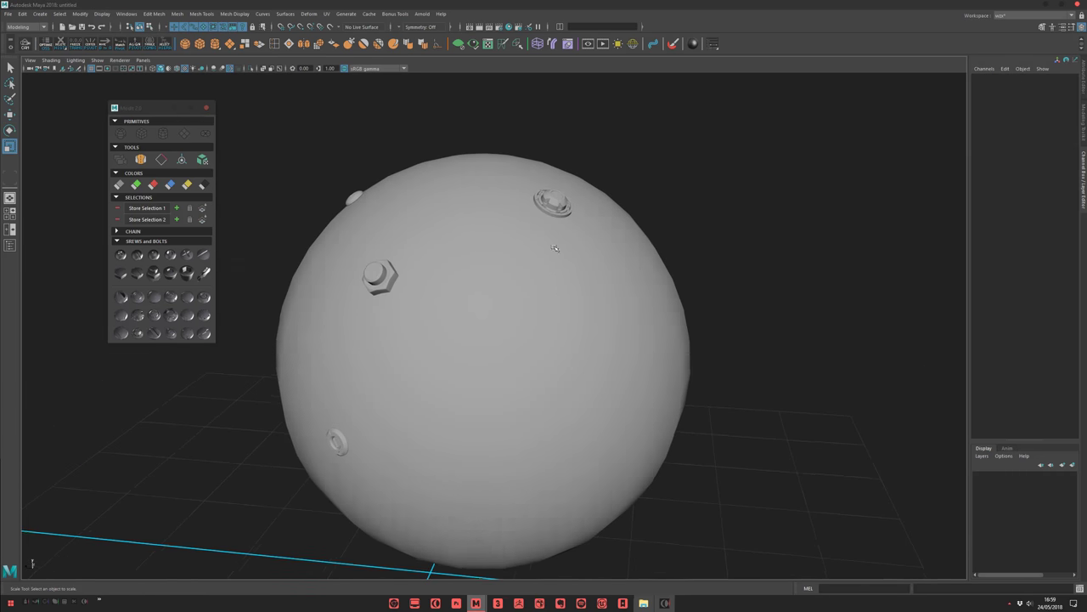
alt+right_drag(556, 245, 607, 332)
alt+middle_drag(437, 233, 483, 214)
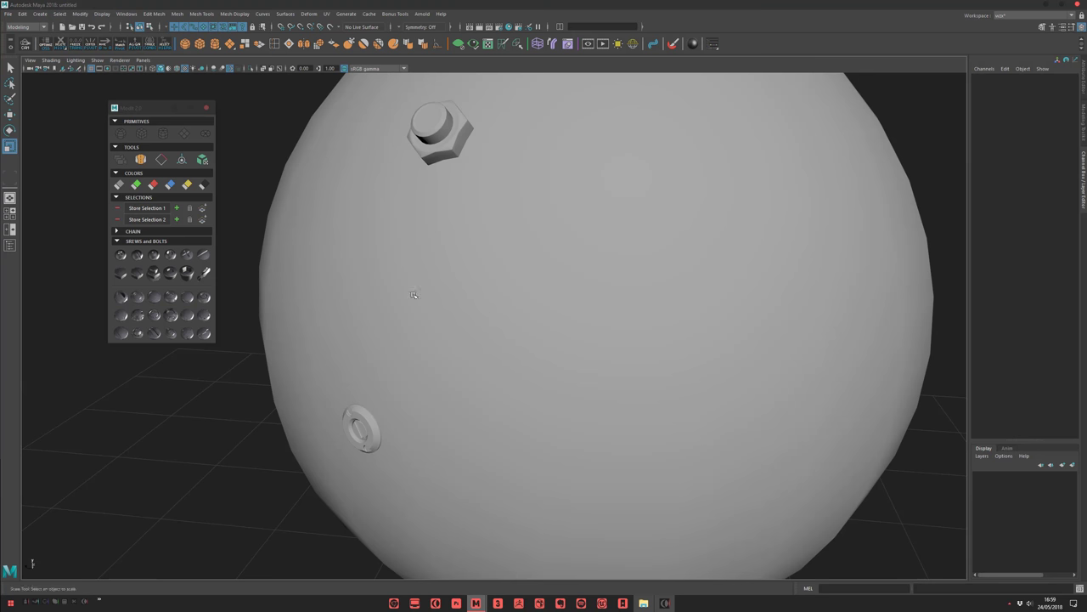
scroll(413, 294, down, 5)
alt+drag(413, 295, 451, 269)
scroll(367, 214, up, 5)
click(582, 223)
alt+right_drag(451, 269, 536, 242)
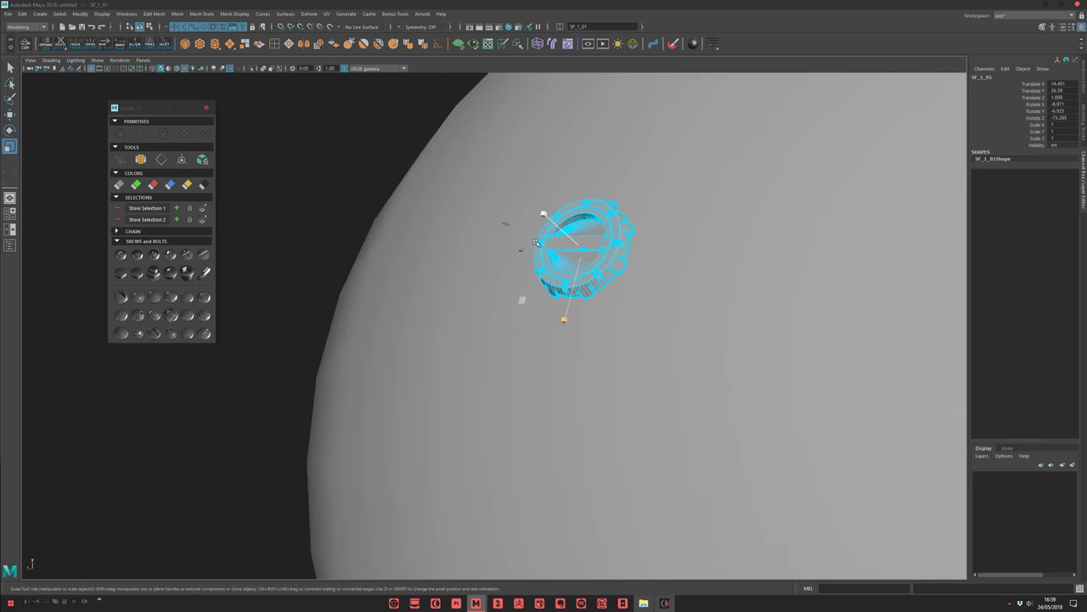
key(f)
alt+drag(498, 223, 535, 234)
key(w)
drag(438, 313, 443, 315)
Turn on the smooth mesh preview for the sphere and check the placed screws and bolts from several sides
alt+right_drag(459, 259, 255, 174)
click(333, 168)
alt+drag(297, 183, 535, 242)
click(462, 237)
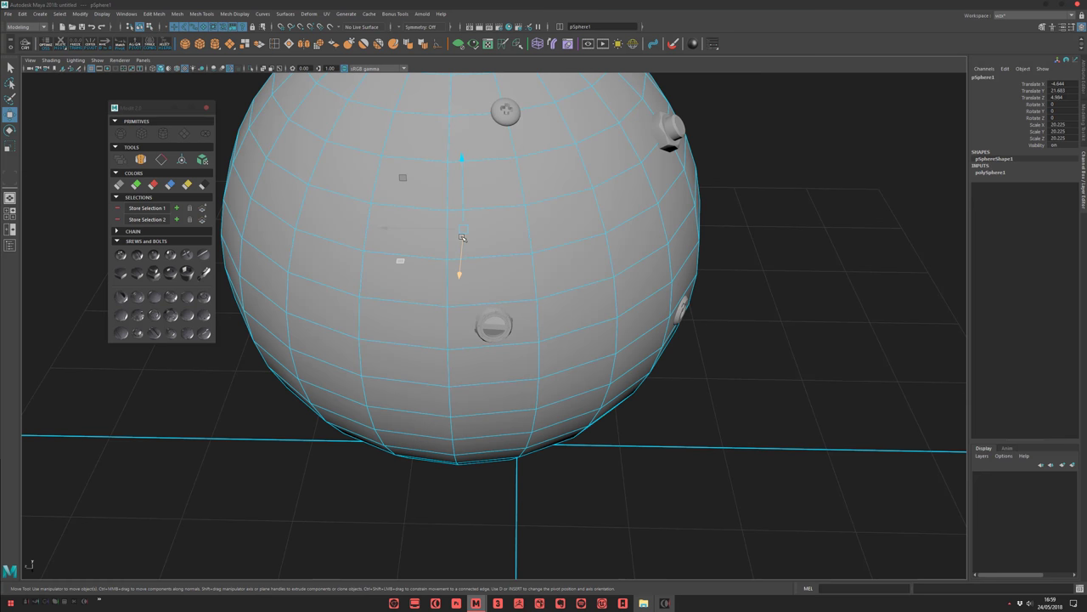
key(3)
click(735, 270)
alt+right_drag(735, 270, 680, 226)
alt+drag(680, 226, 616, 204)
alt+middle_drag(615, 204, 537, 234)
alt+right_drag(537, 233, 501, 244)
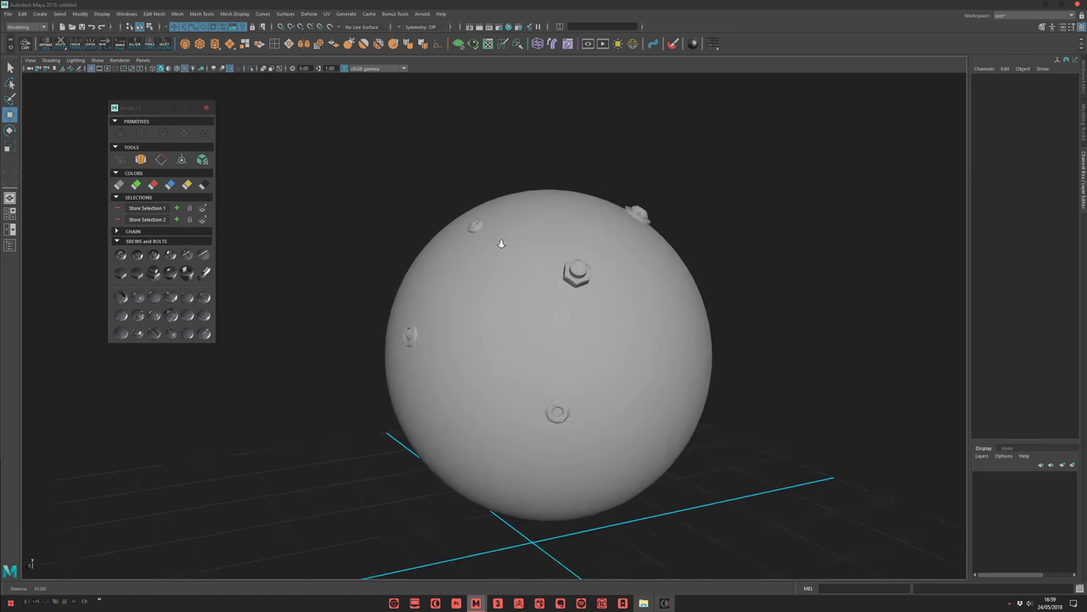
alt+drag(501, 243, 448, 350)
scroll(448, 350, up, 3)
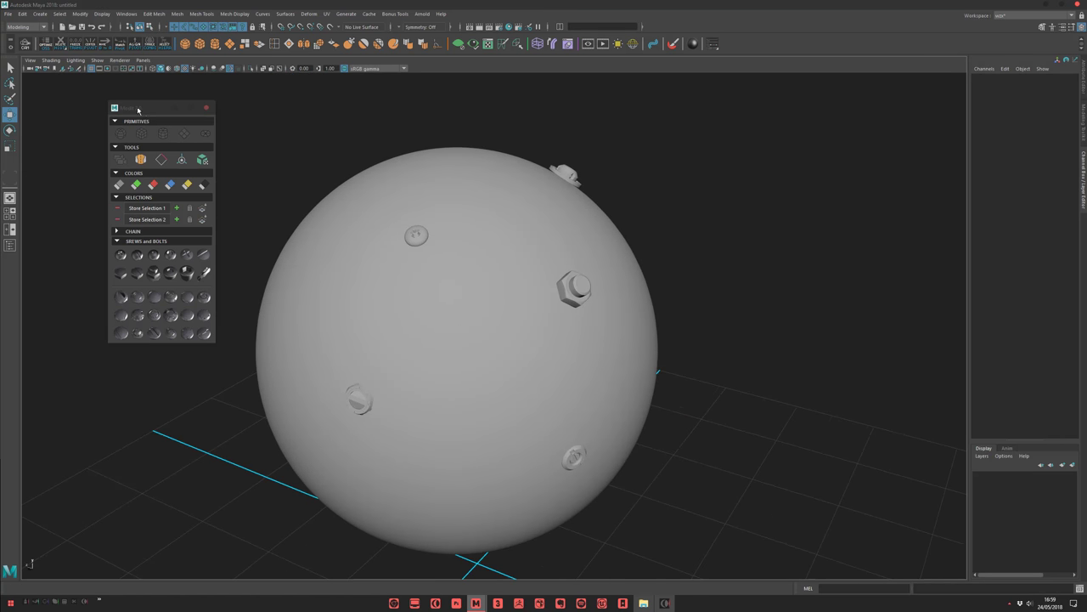
Shift the ModIt window nearer the viewport's corner, open the ShadeIt 2.1 window and place it clear of the sphere
drag(138, 109, 121, 105)
click(693, 44)
drag(442, 114, 740, 117)
Delete the sphere together with all the screws and bolts placed on it
scroll(381, 233, down, 3)
drag(381, 233, 619, 553)
key(Delete)
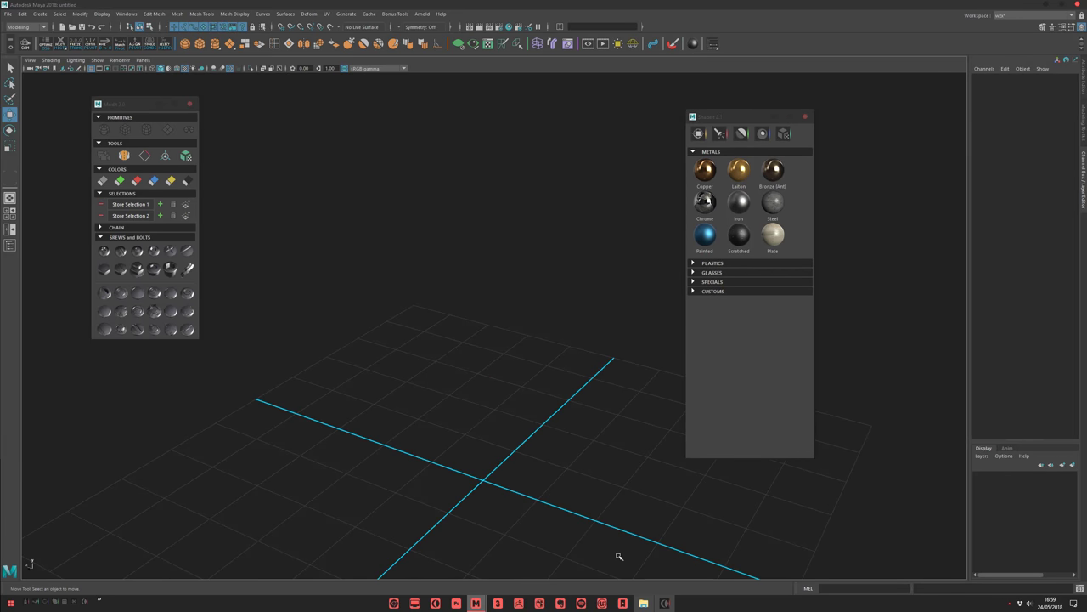
Set up ShadeIt's lighting and Ground Shadows in the empty scene, with the light rig controller and the grid hidden
alt+drag(418, 271, 597, 168)
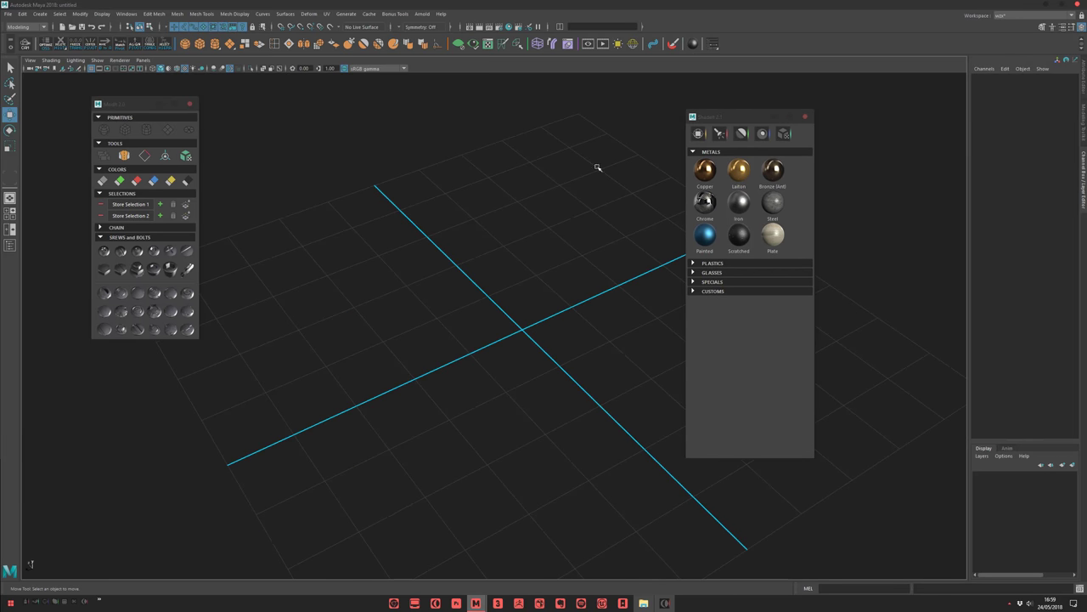
click(698, 134)
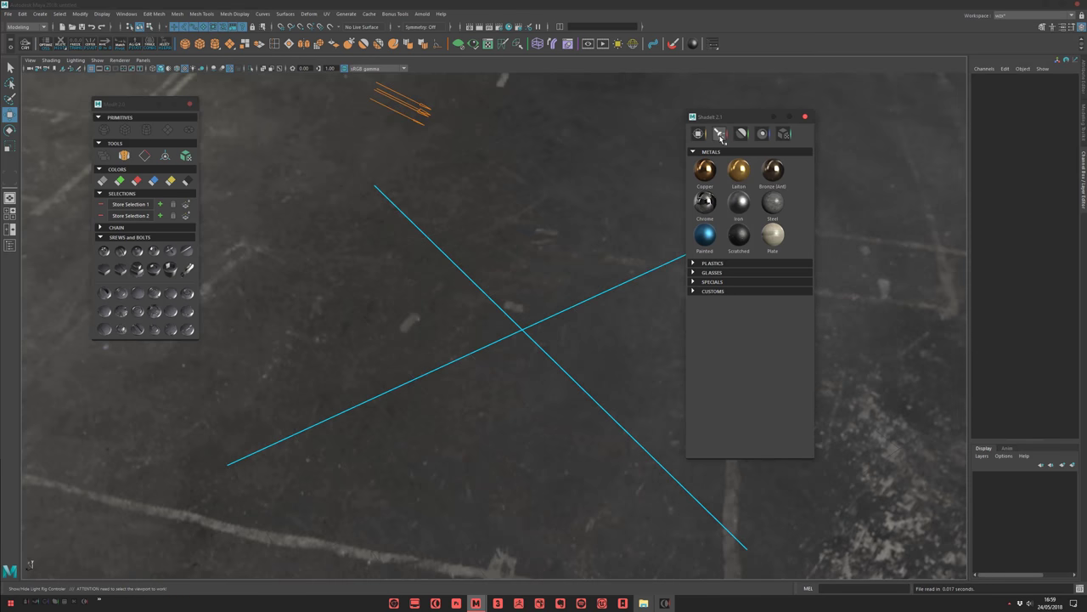
click(719, 135)
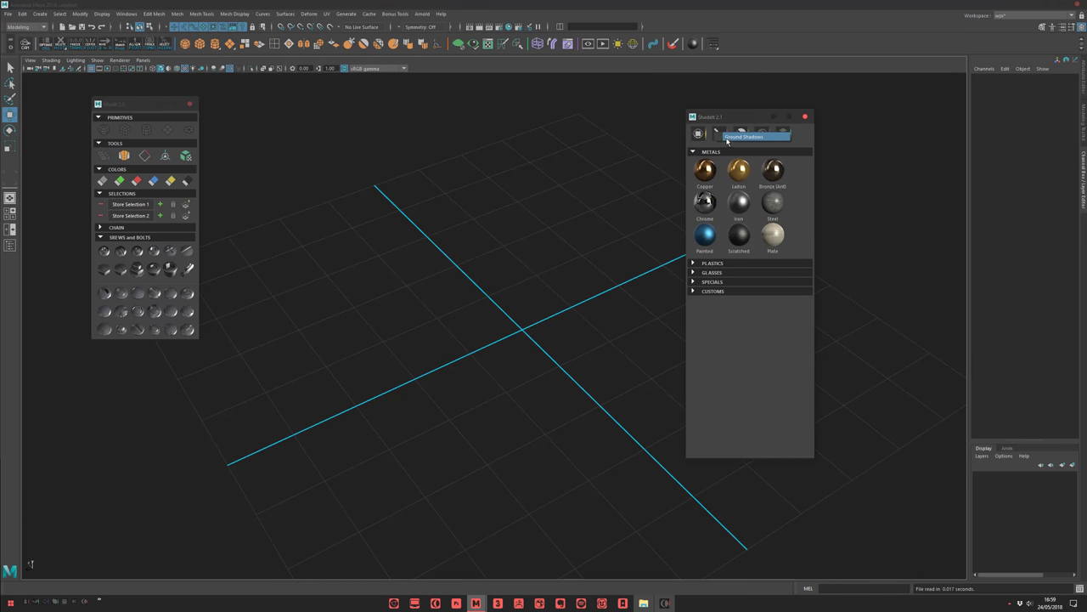
click(95, 70)
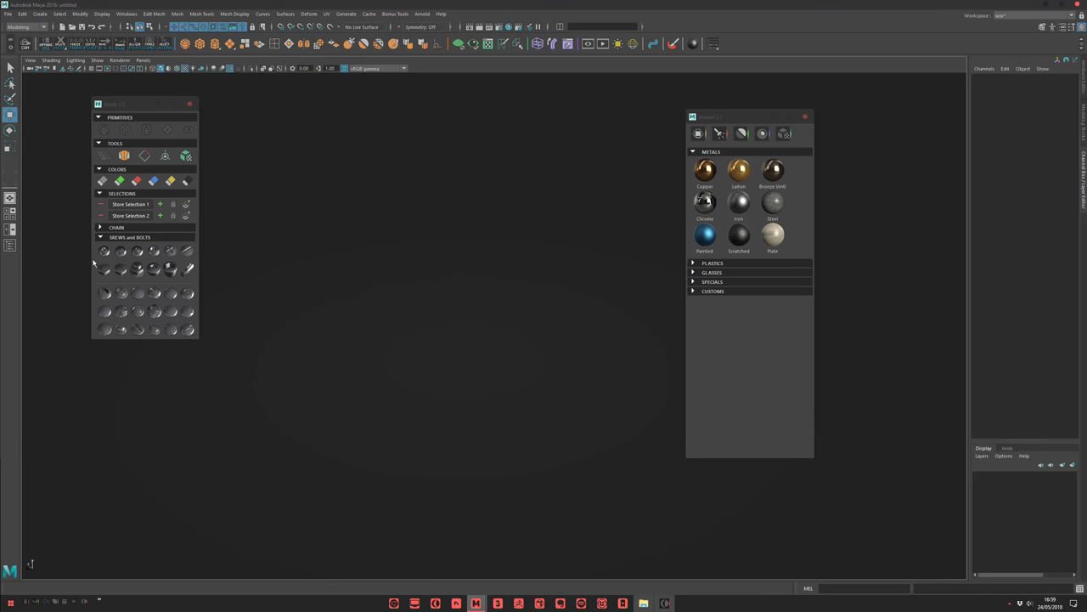
Add ModIt's Screw A at the origin and move it aside, keeping the Ground Shadows plane in place
click(122, 293)
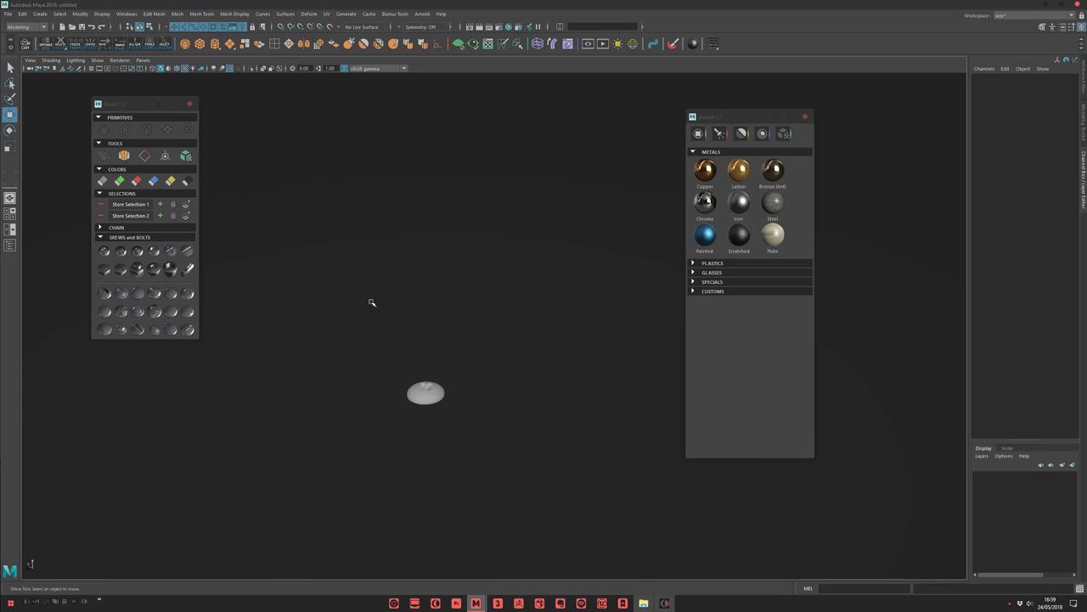
alt+drag(436, 334, 456, 382)
click(480, 277)
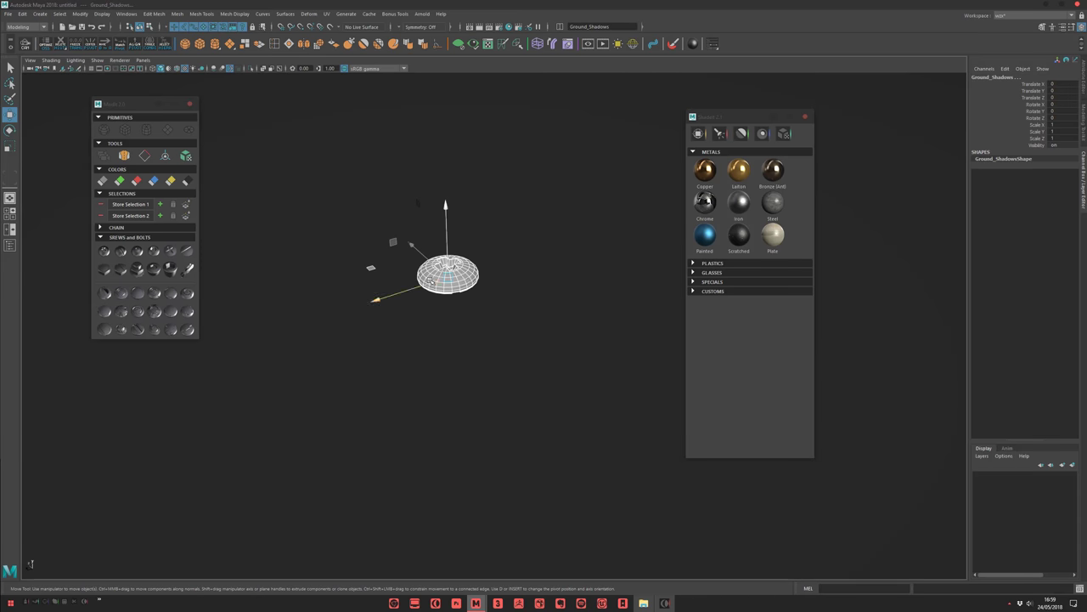
drag(430, 280, 572, 234)
key(ctrl+z)
shift+click(464, 266)
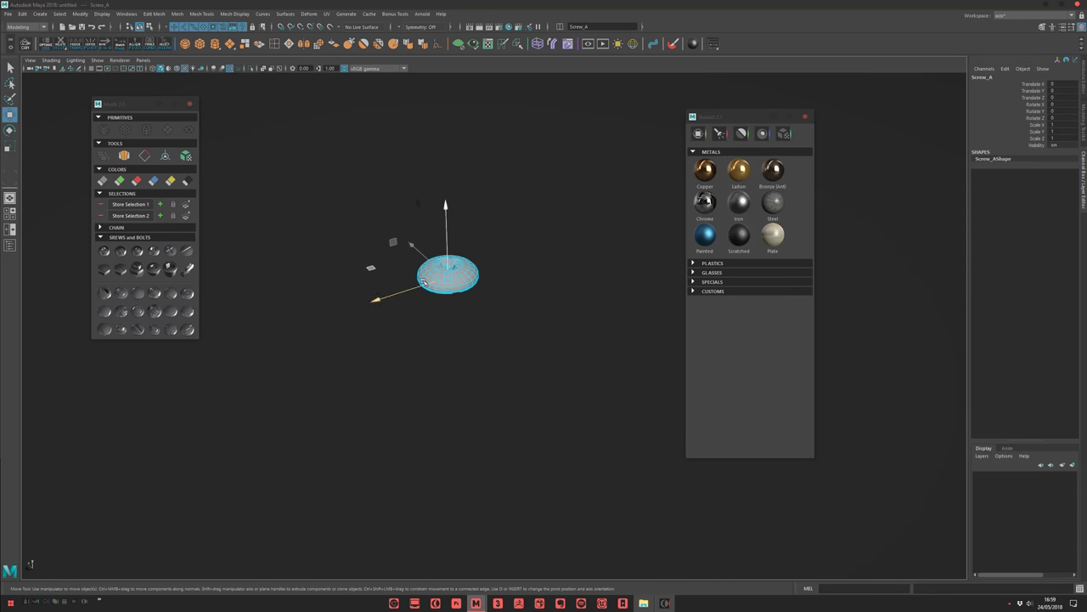
drag(424, 281, 265, 252)
Add ModIt's SF 1 piece at the origin with nothing selected and scale it uniformly to about 1.694
click(105, 293)
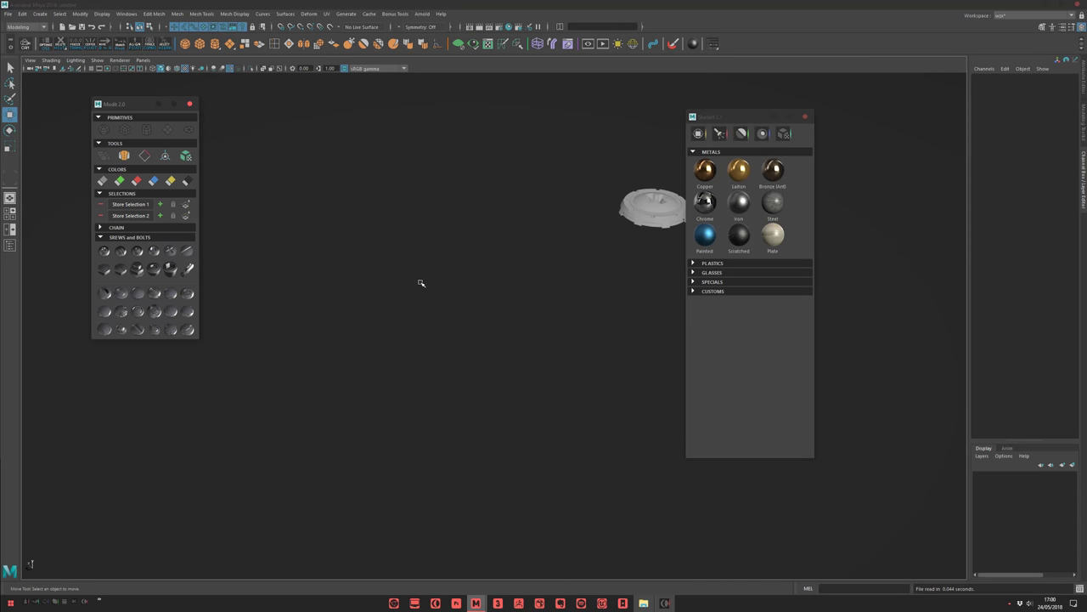
key(ctrl+z)
click(451, 199)
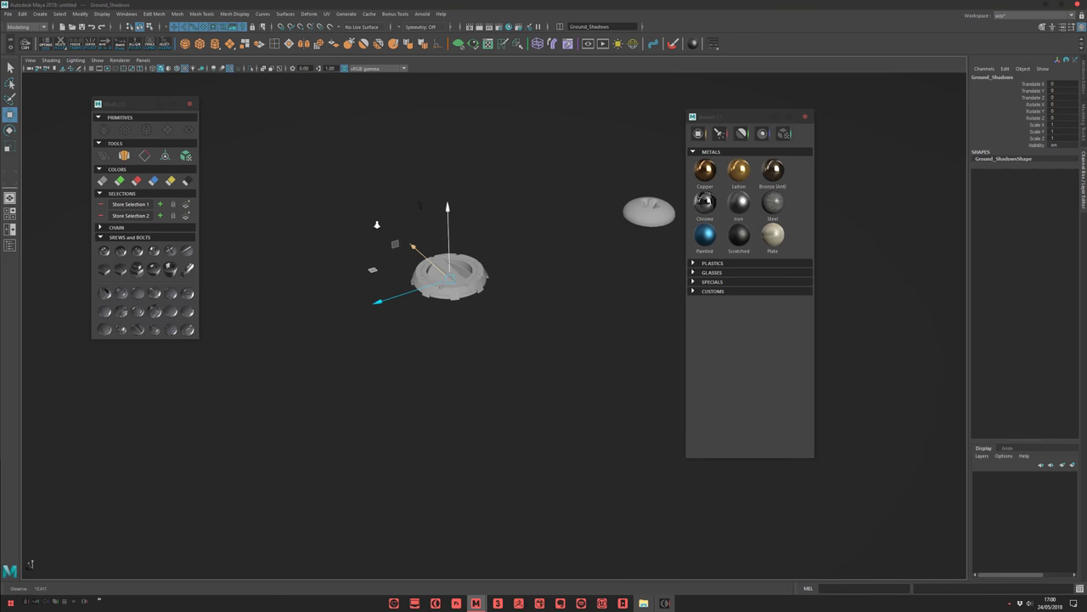
alt+right_drag(376, 224, 320, 119)
key(r)
middle_drag(456, 338, 571, 326)
key(w)
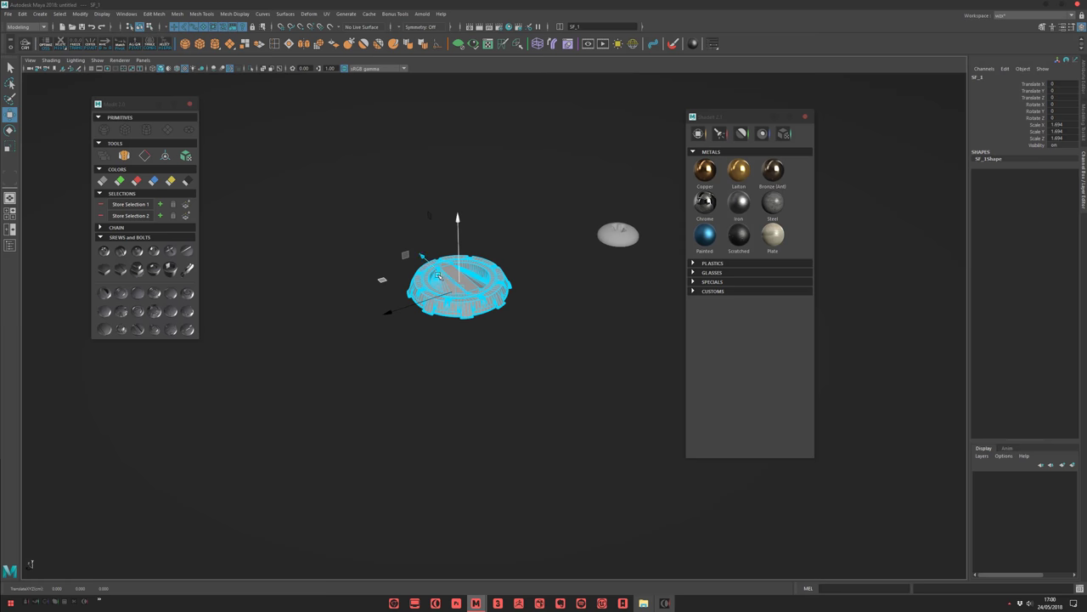
Move the SF 1 piece away from the origin to free the centre, and deselect it
drag(438, 276, 352, 204)
alt+right_drag(353, 204, 250, 141)
click(294, 175)
alt+drag(294, 175, 254, 119)
click(269, 163)
alt+drag(280, 204, 315, 261)
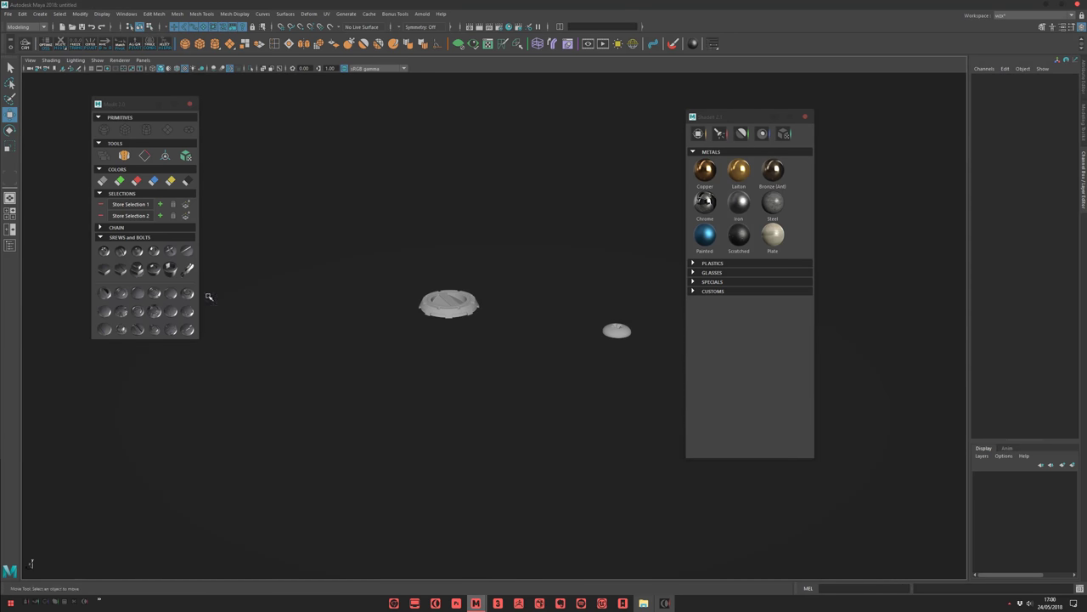
Add an enlarged SF 14 piece at the origin and turn on scene lighting with shadows in the viewport
click(121, 333)
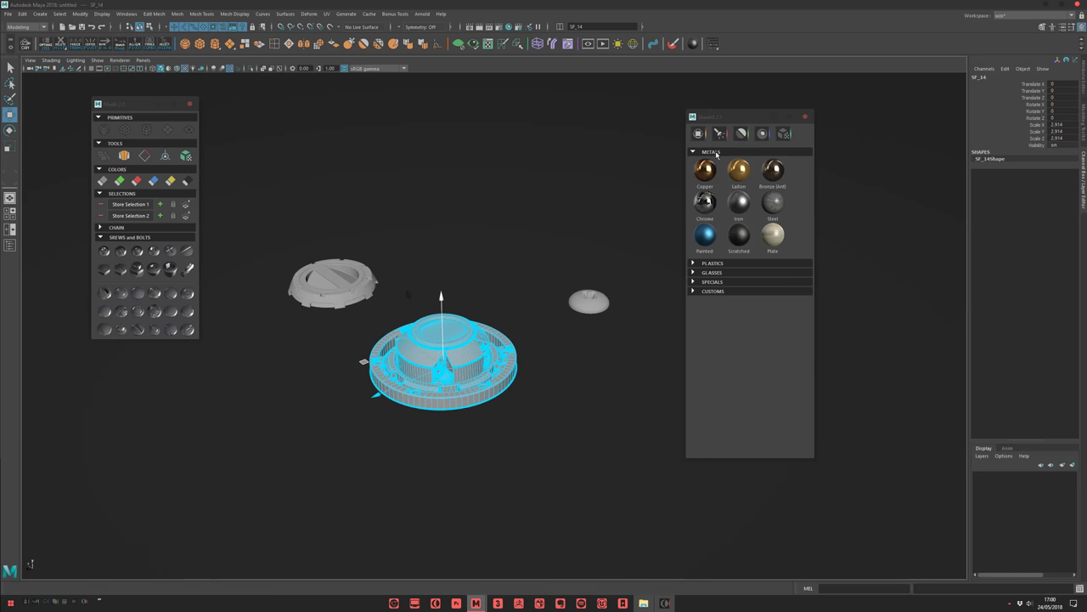
click(201, 69)
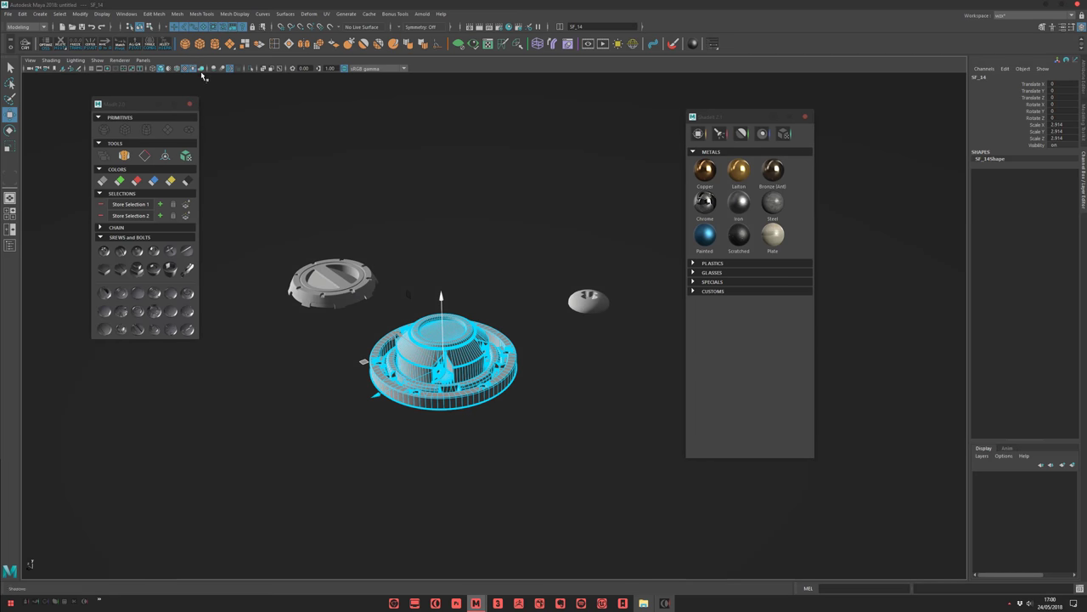
Select the Ground Shadows plane and assign it to a new display layer
alt+right_drag(382, 204, 318, 126)
click(318, 126)
mouse_move(340, 170)
alt+right_down()
mouse_move(385, 243)
mouse_move(322, 178)
alt+right_up()
alt+drag(322, 178, 285, 131)
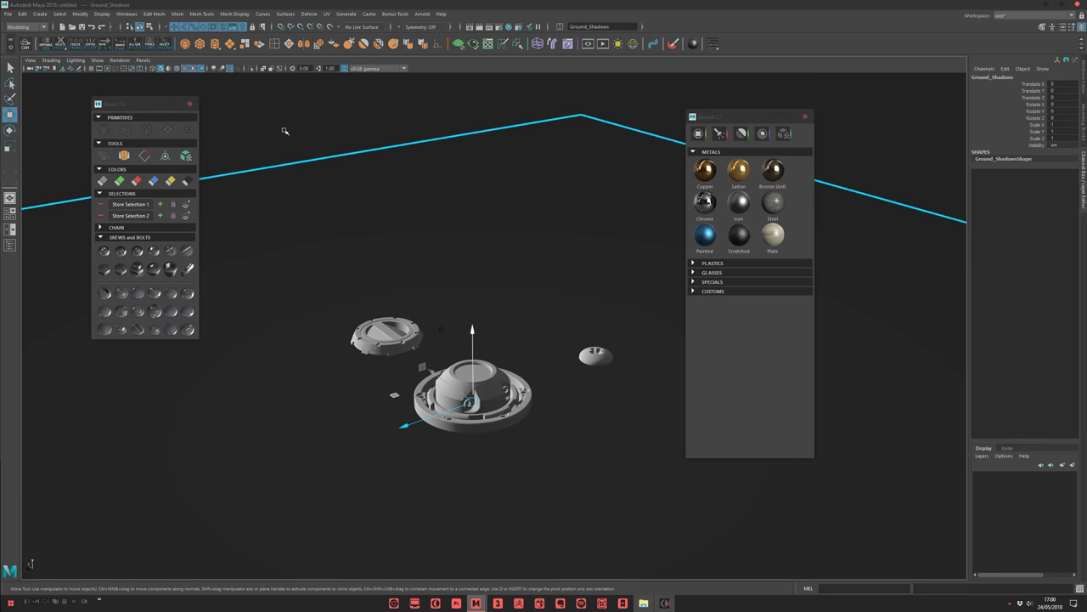
click(1071, 464)
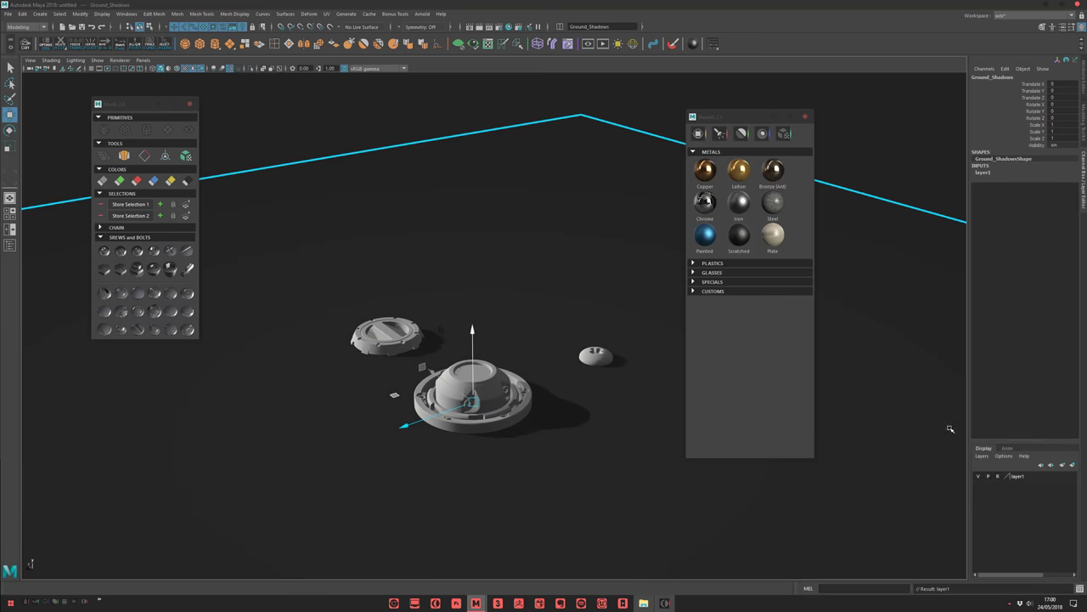
click(274, 132)
Examine the SF 14 piece up close and all three pieces with their ground shadows from different angles
alt+drag(416, 244, 440, 342)
click(439, 342)
key(f)
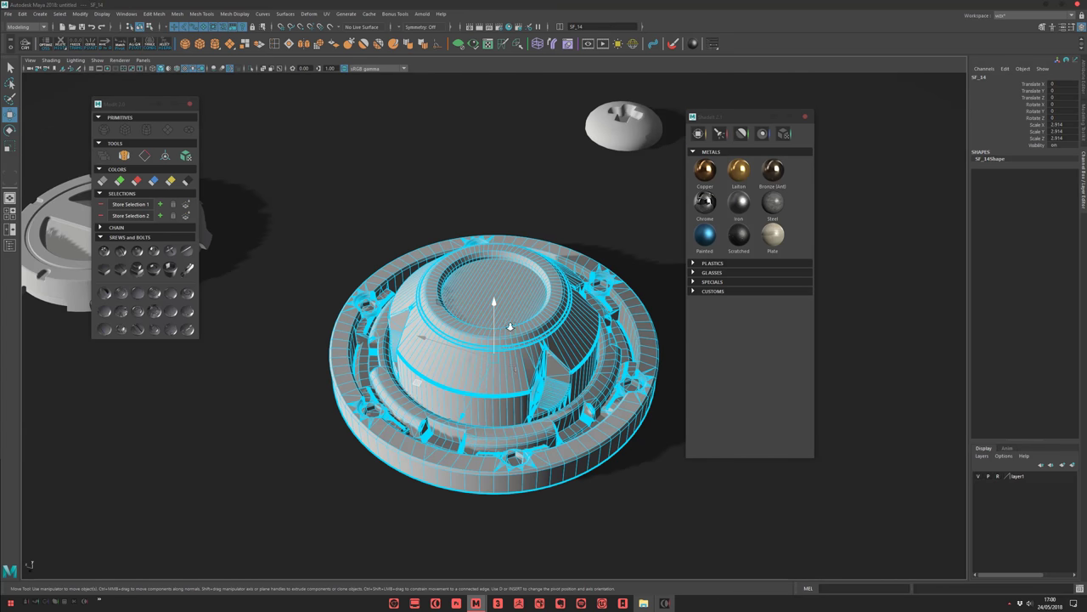
alt+right_drag(510, 327, 454, 282)
alt+drag(454, 283, 321, 104)
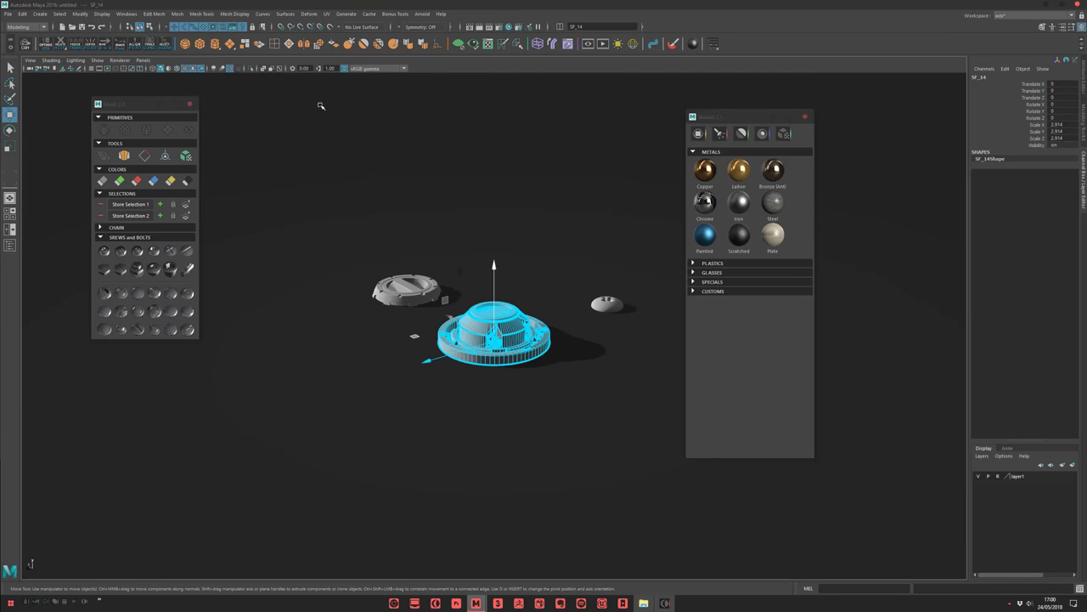
click(320, 105)
alt+right_drag(399, 246, 456, 270)
alt+drag(456, 270, 260, 162)
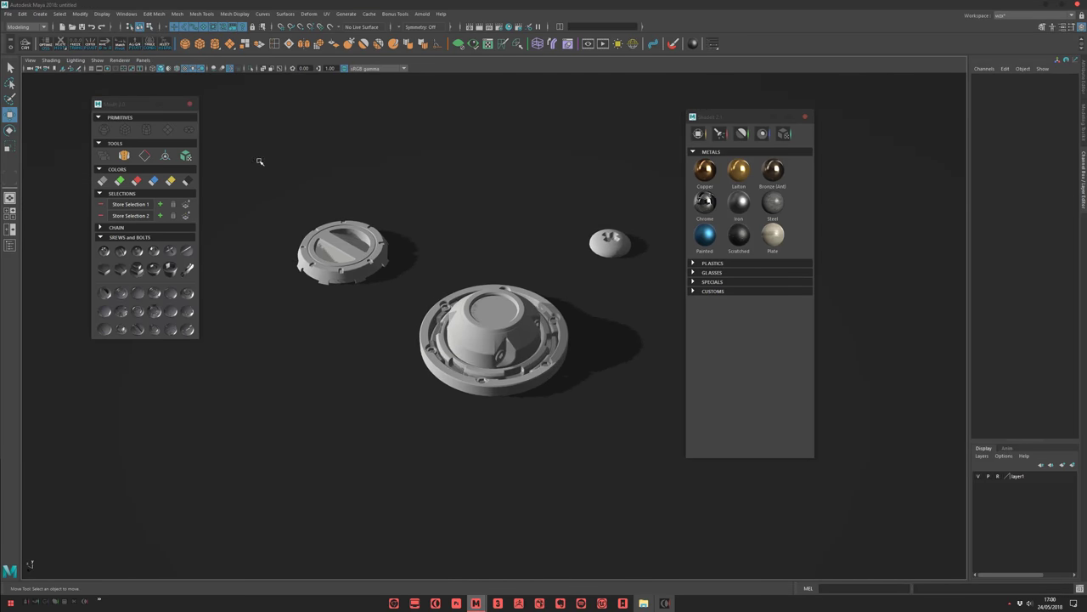
Assign the Painted metal material to the SF 14 piece at the origin and deselect it
click(544, 336)
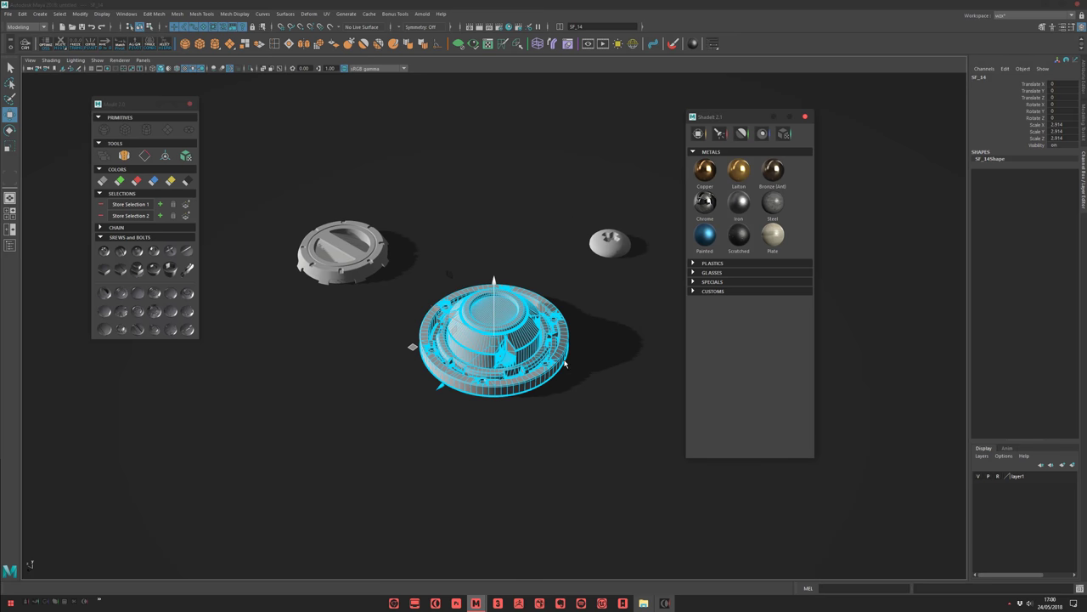
alt+right_drag(472, 265, 571, 393)
alt+drag(518, 328, 551, 364)
alt+right_drag(552, 364, 508, 304)
alt+drag(508, 303, 441, 298)
alt+right_drag(365, 223, 398, 247)
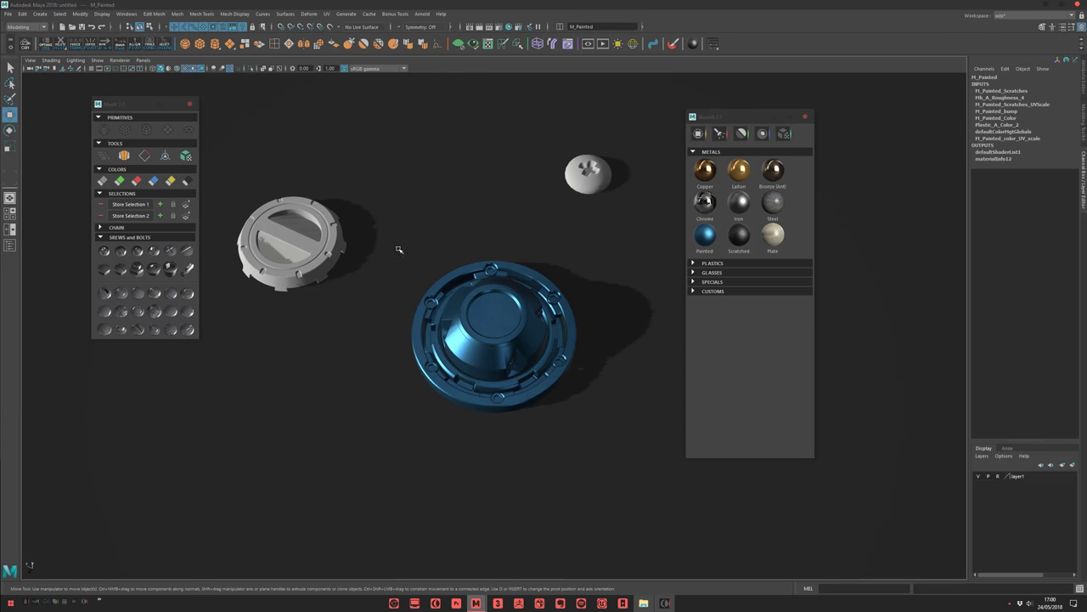
alt+middle_drag(399, 247, 490, 281)
Select the SF 1 piece and assign the Scratched metal material to it
alt+right_drag(490, 281, 568, 395)
click(567, 394)
alt+middle_drag(567, 394, 515, 355)
alt+right_drag(515, 355, 552, 313)
alt+drag(552, 313, 597, 277)
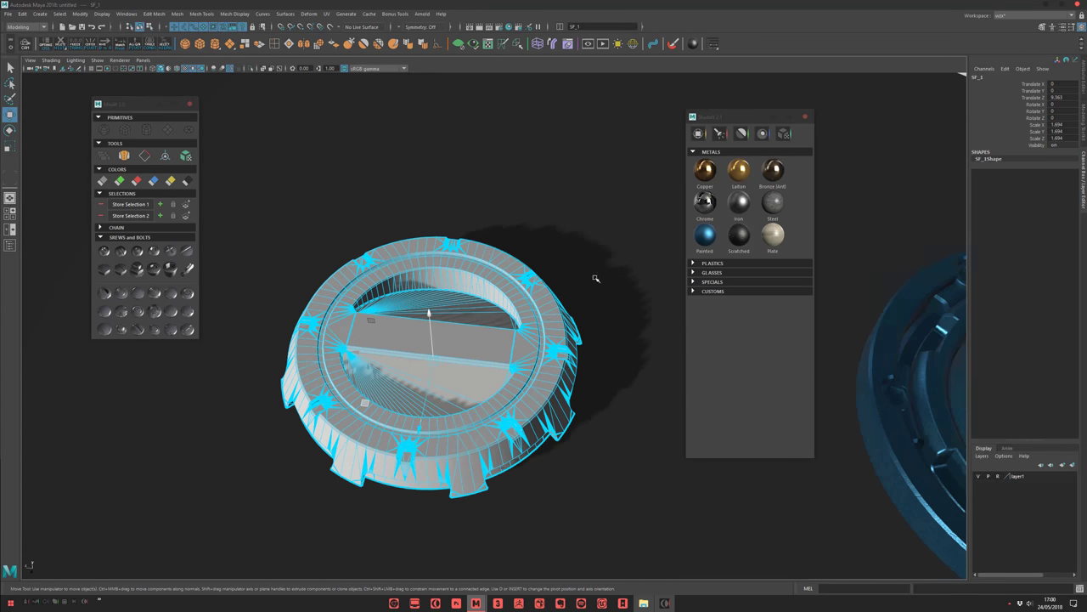
alt+middle_drag(582, 302, 595, 274)
alt+drag(595, 274, 638, 272)
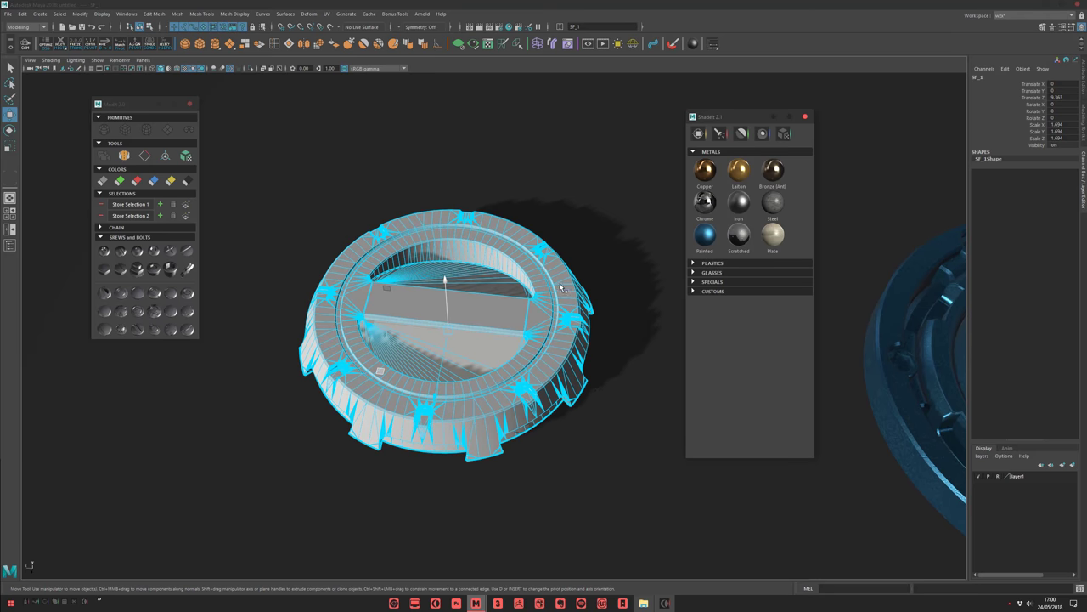
alt+middle_drag(551, 296, 542, 301)
click(541, 302)
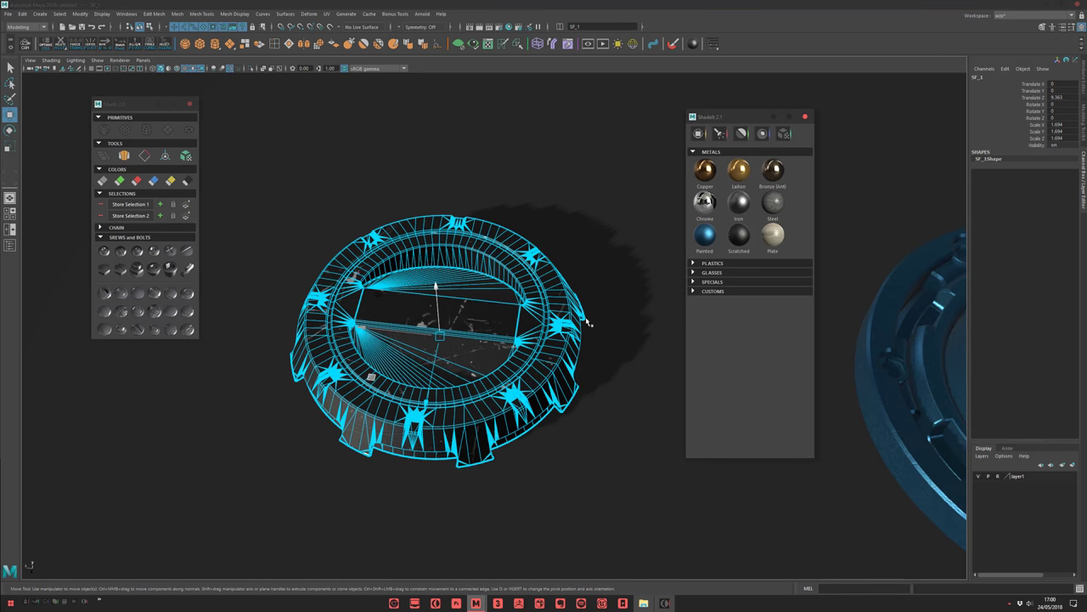
Assign the Iron metal material to the SF 1 piece, deselect it and inspect its surface up close
alt+drag(580, 293, 563, 306)
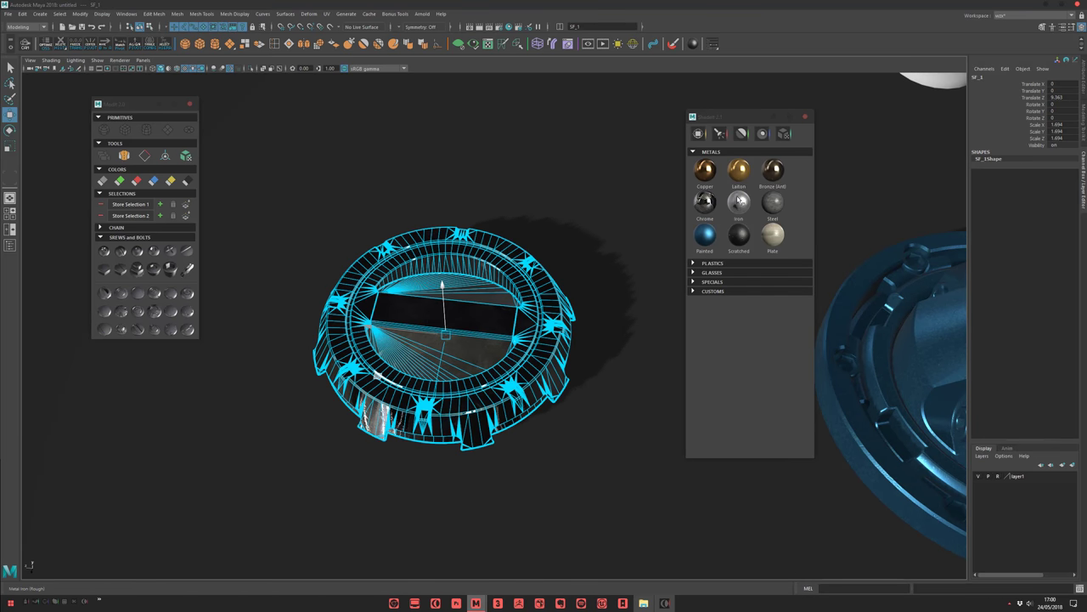
alt+drag(506, 297, 469, 297)
alt+right_drag(384, 302, 428, 312)
alt+middle_drag(427, 312, 459, 362)
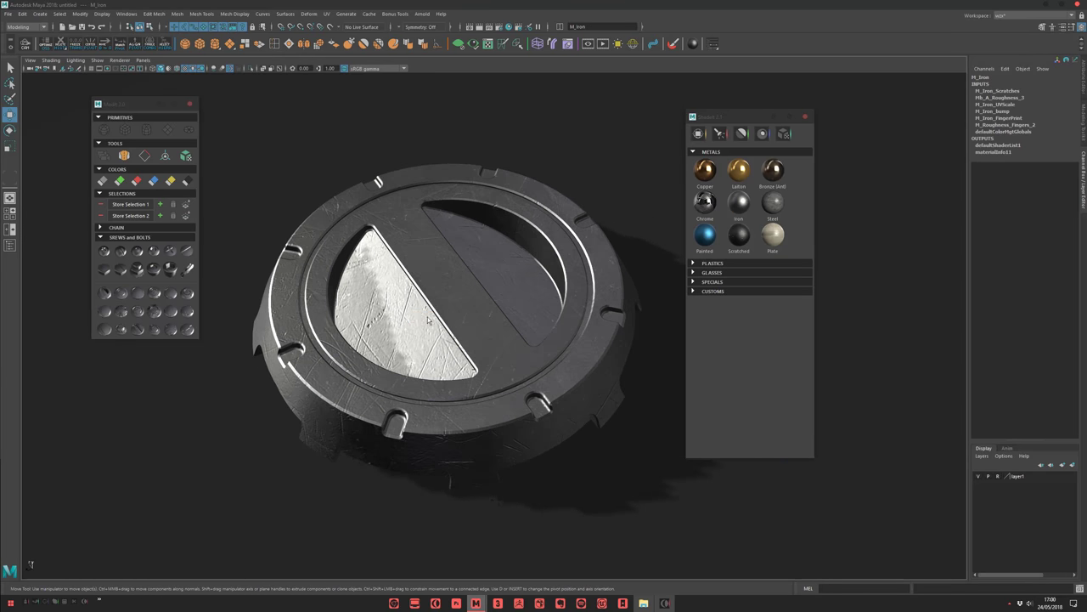
right_drag(445, 253, 446, 276)
key(q)
double_click(445, 278)
alt+right_drag(438, 358, 331, 202)
key(F8)
key(w)
Select the SF 14 piece and assign the Iron metal material to it
alt+right_drag(413, 296, 519, 432)
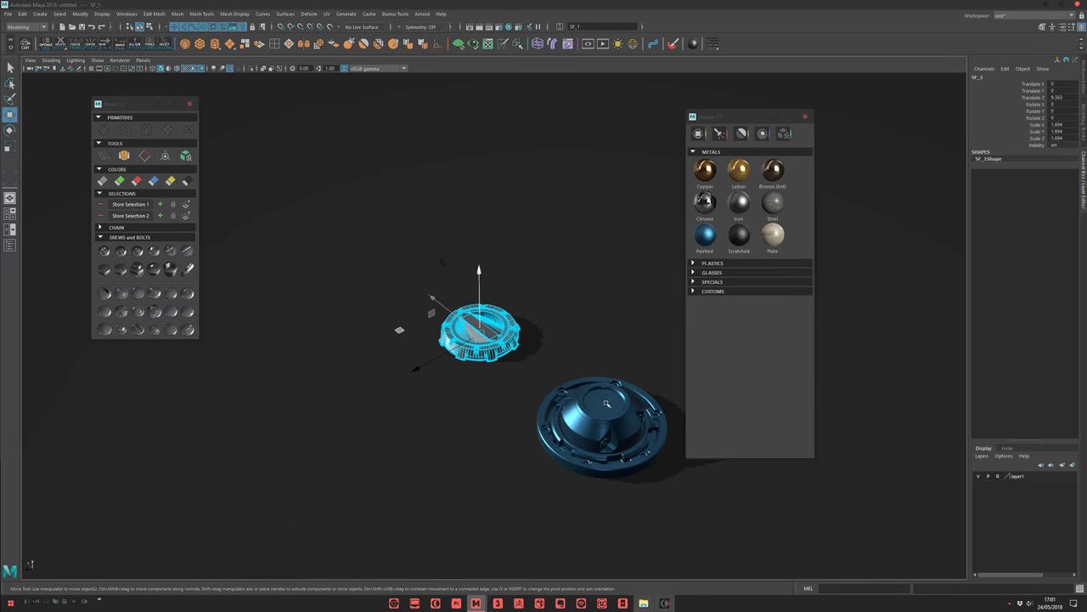
alt+right_drag(607, 404, 662, 429)
alt+middle_drag(663, 429, 406, 357)
click(405, 366)
alt+right_drag(406, 365, 475, 382)
alt+drag(476, 382, 510, 424)
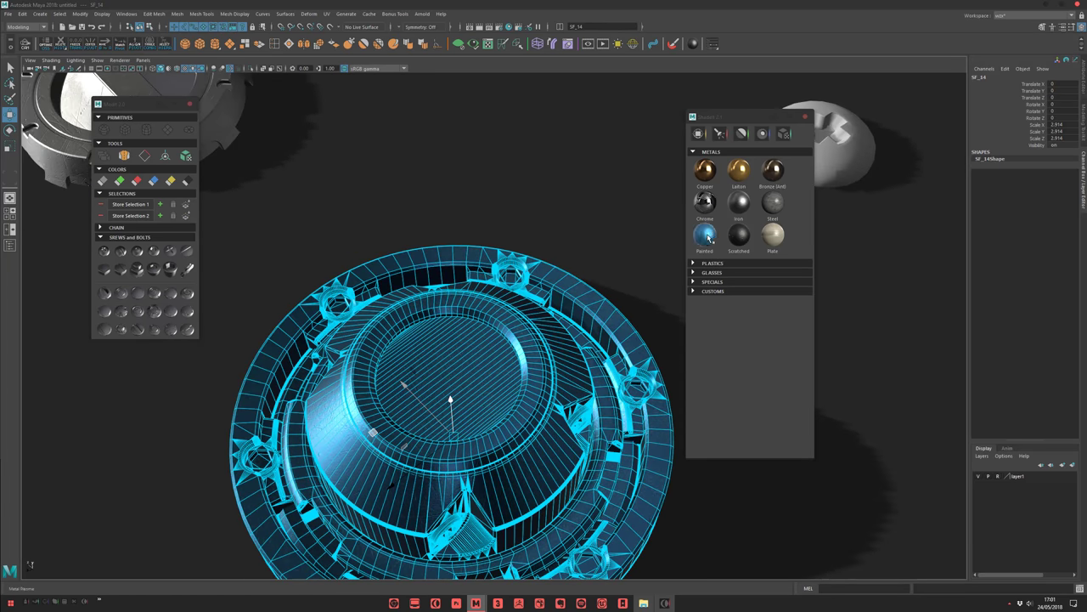
click(740, 203)
alt+drag(476, 357, 463, 282)
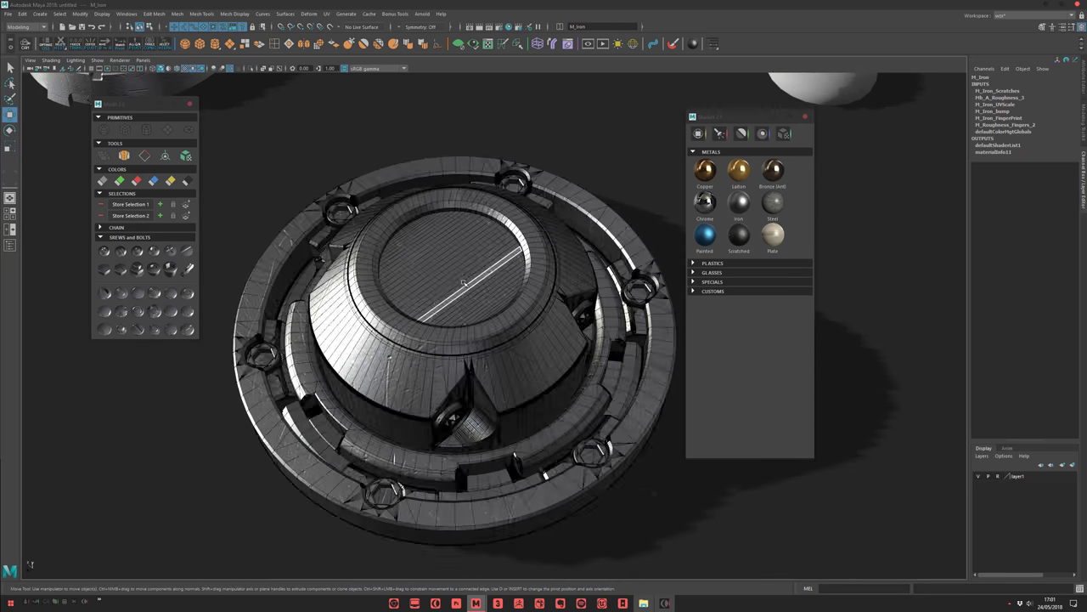
Select the faces of the SF 14 piece's top cap and assign the existing M_Painted material to them
click(464, 271)
key(q)
double_click(471, 269)
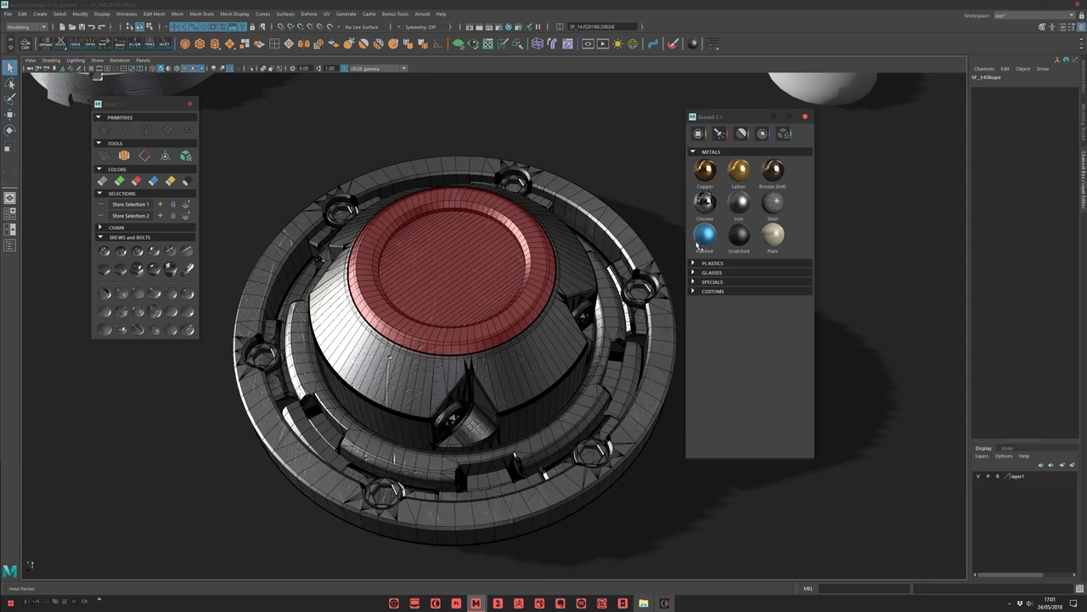
alt+right_drag(655, 262, 561, 370)
alt+drag(561, 370, 547, 323)
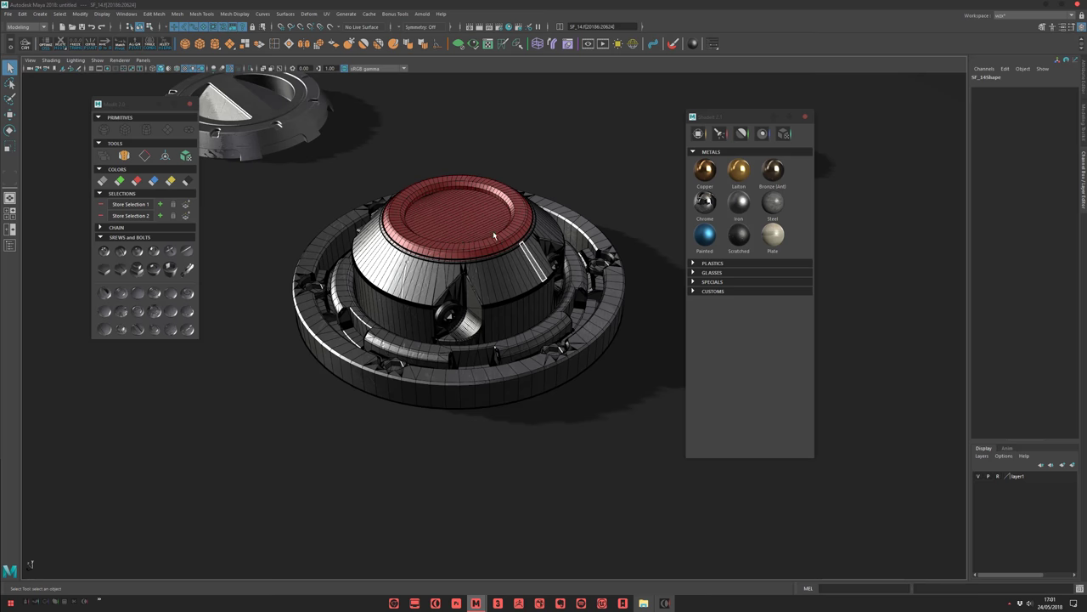
right_drag(493, 230, 510, 462)
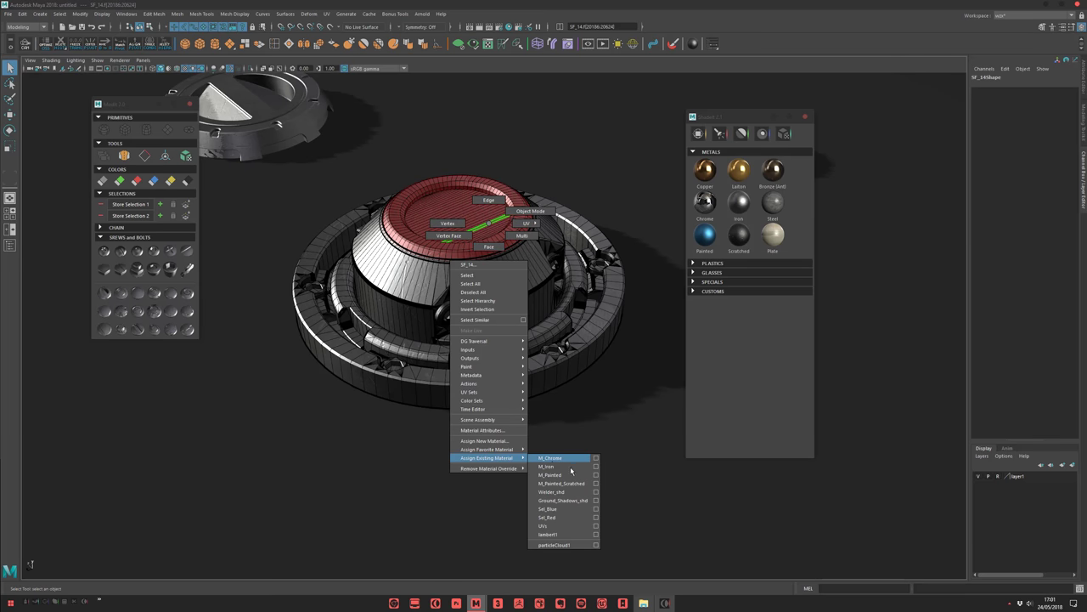
right_drag(571, 480, 568, 476)
Assign the existing M_Chrome material to the SF 14 piece's inner ring faces, return to object mode and deselect
alt+drag(491, 382, 361, 394)
click(356, 395)
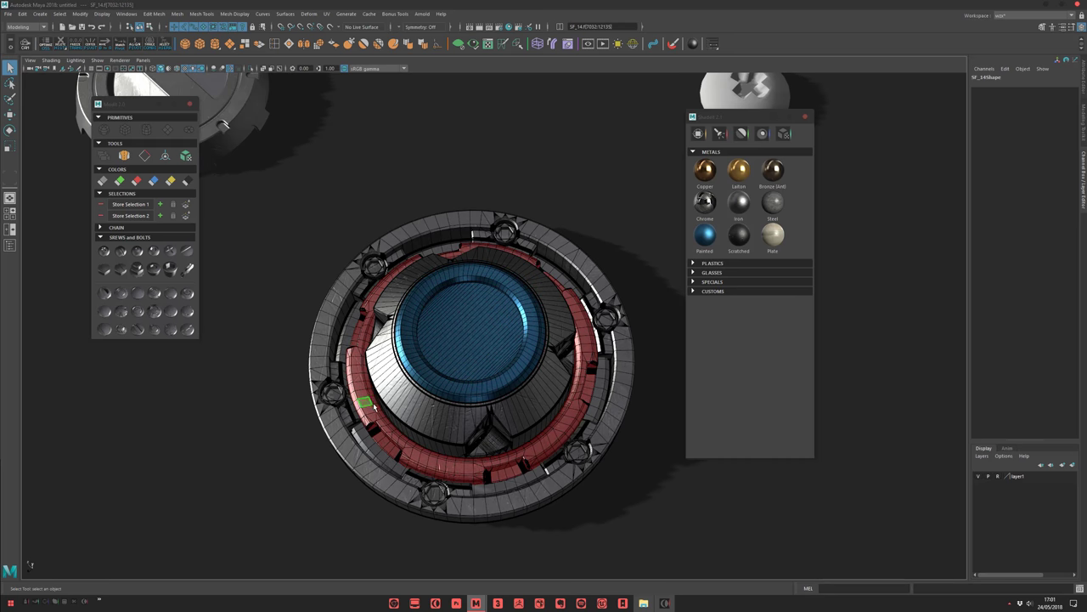
right_drag(370, 360, 402, 594)
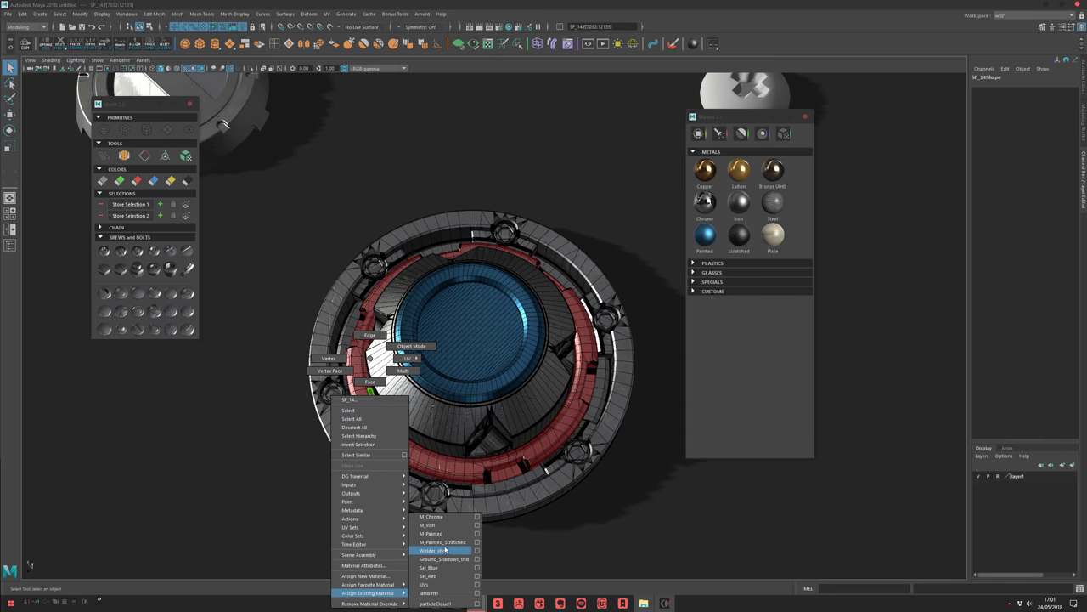
right_drag(439, 522, 439, 518)
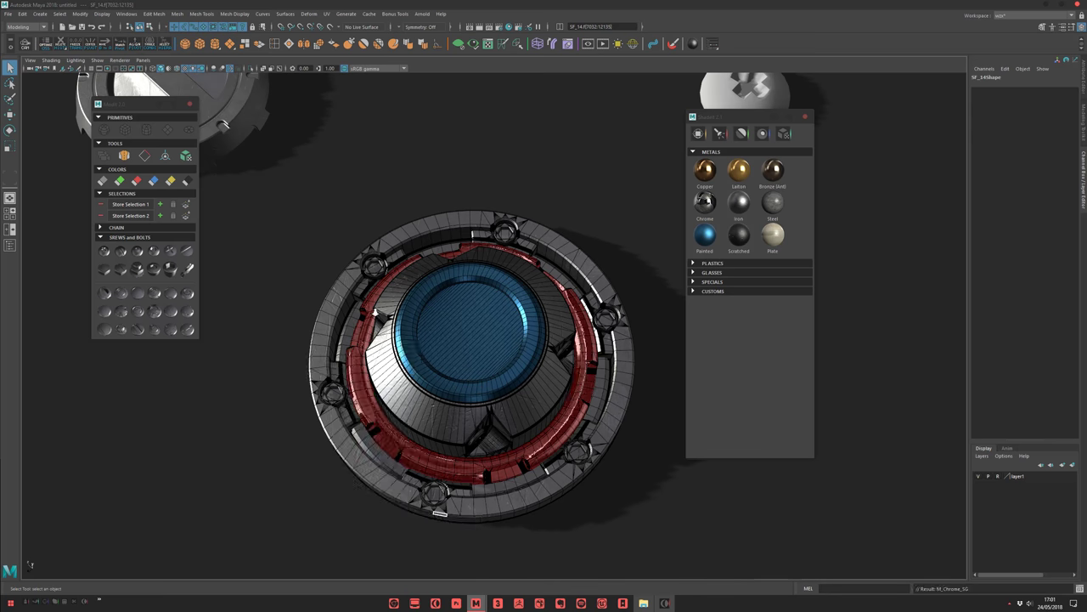
alt+right_drag(374, 313, 340, 297)
alt+drag(340, 298, 425, 221)
key(F8)
key(w)
click(415, 168)
Select the SF 14 piece and try scaling it to different sizes
alt+drag(415, 167, 463, 328)
alt+right_drag(463, 327, 504, 332)
alt+drag(504, 332, 379, 228)
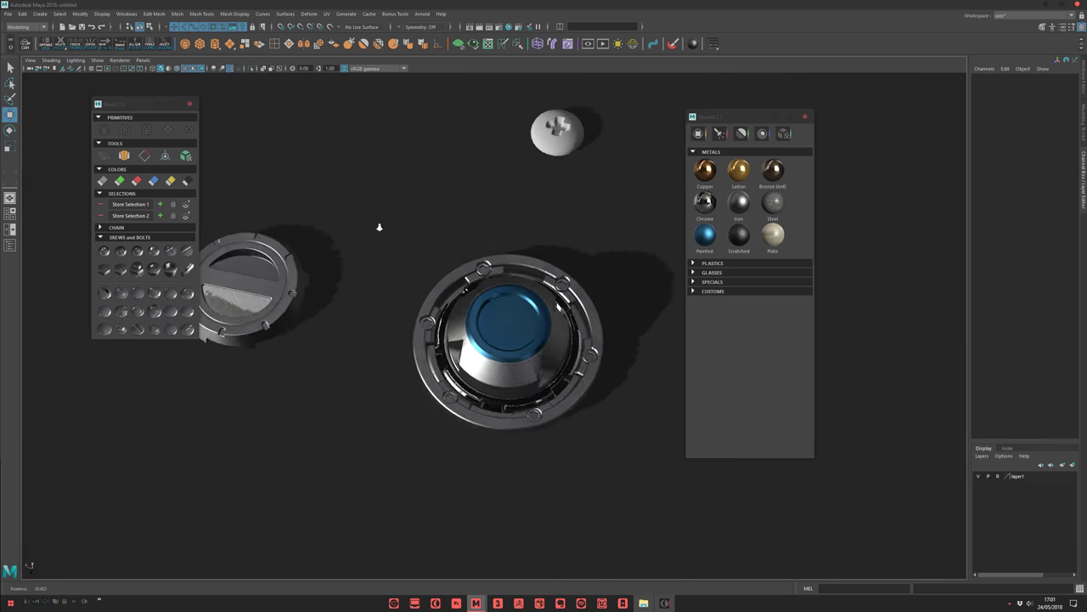
alt+right_drag(379, 229, 332, 255)
alt+drag(332, 255, 422, 289)
alt+right_drag(422, 289, 536, 327)
click(535, 328)
key(r)
middle_drag(535, 327, 547, 355)
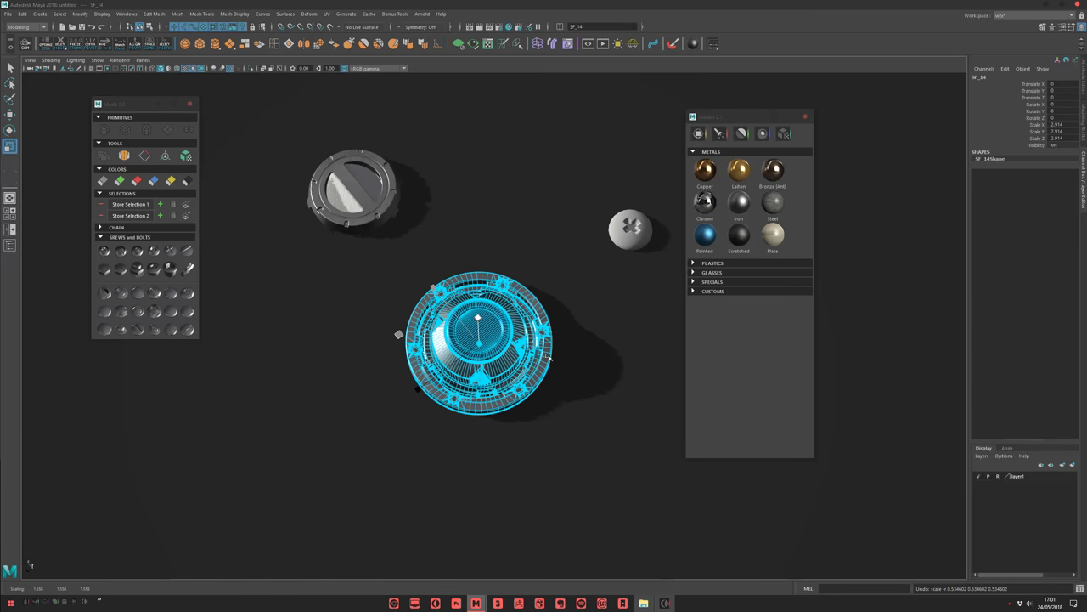
alt+right_drag(500, 341, 339, 247)
alt+drag(340, 247, 365, 213)
alt+right_drag(365, 212, 600, 388)
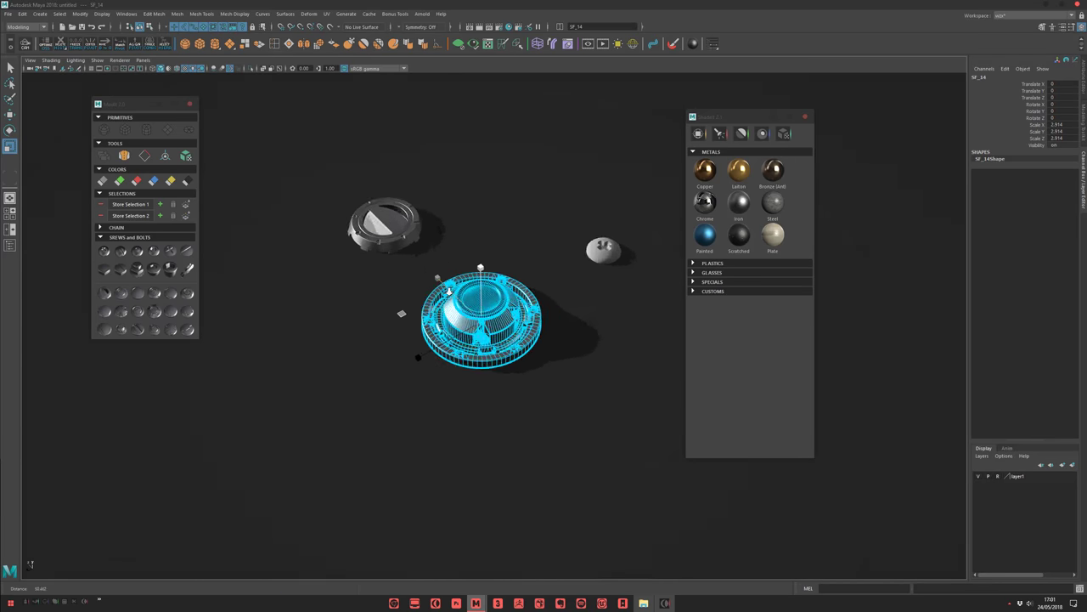
Create a polygon sphere, scale it uniformly to about 9.2 and move it above the three pieces
scroll(600, 388, down, 3)
alt+middle_drag(330, 147, 261, 212)
click(185, 44)
alt+drag(500, 235, 504, 223)
middle_drag(505, 222, 578, 220)
key(w)
middle_drag(529, 323, 582, 171)
key(r)
middle_drag(540, 207, 556, 216)
alt+drag(555, 216, 543, 193)
alt+right_drag(544, 193, 454, 315)
key(w)
Add an SF 13 piece at a vertex on the upper side of the sphere
click(368, 189)
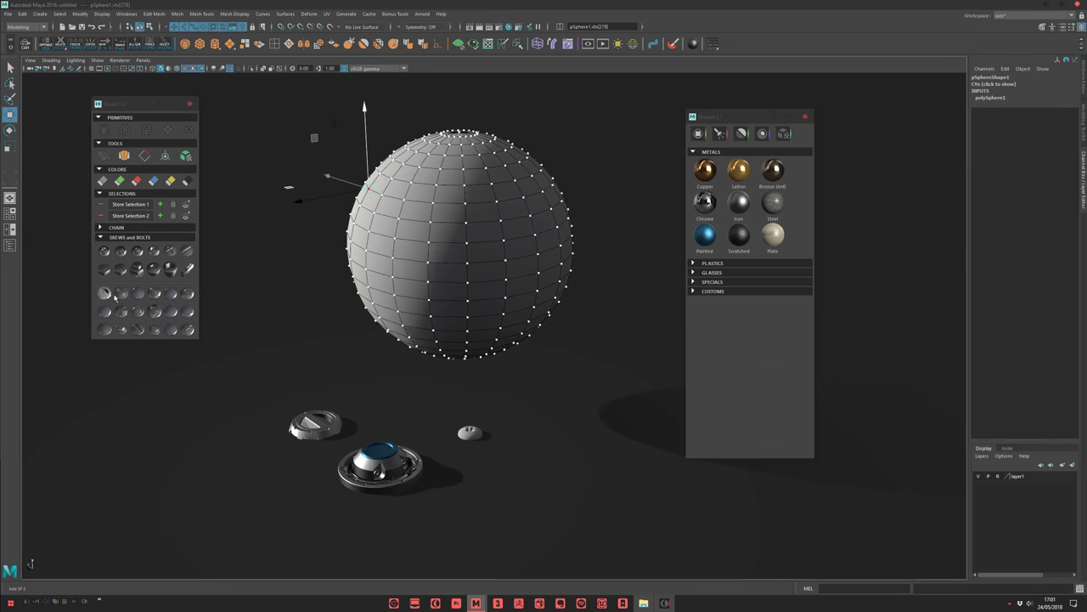
alt+middle_drag(358, 254, 403, 303)
alt+right_drag(403, 303, 454, 303)
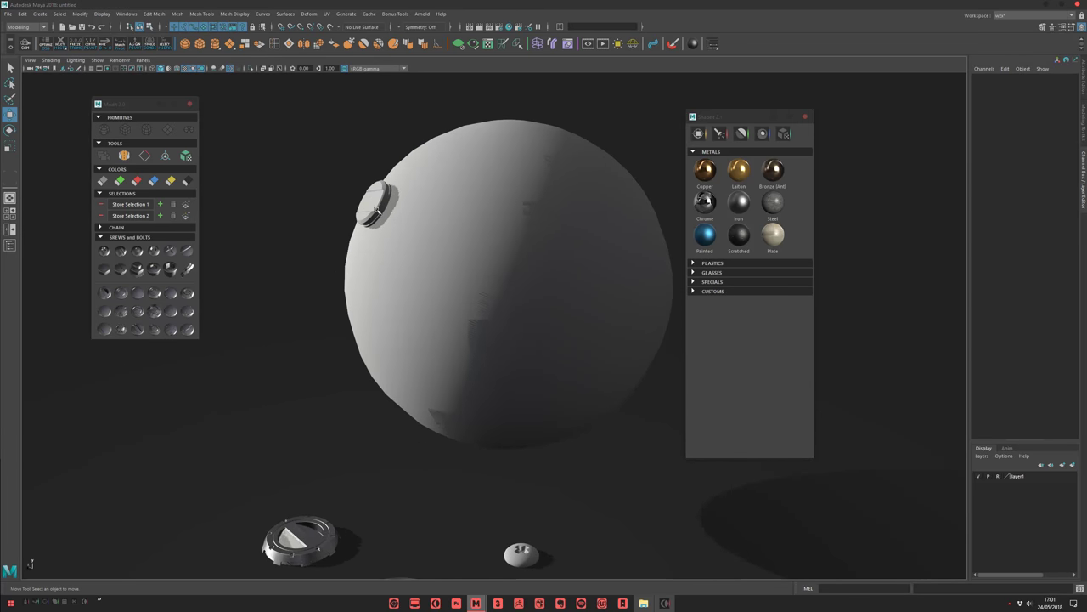
Assign the Chrome metal material to the SF 13 piece on the sphere and scale it to about 0.68
click(375, 204)
click(709, 210)
click(405, 122)
alt+drag(406, 121, 475, 170)
alt+drag(557, 267, 457, 267)
click(378, 226)
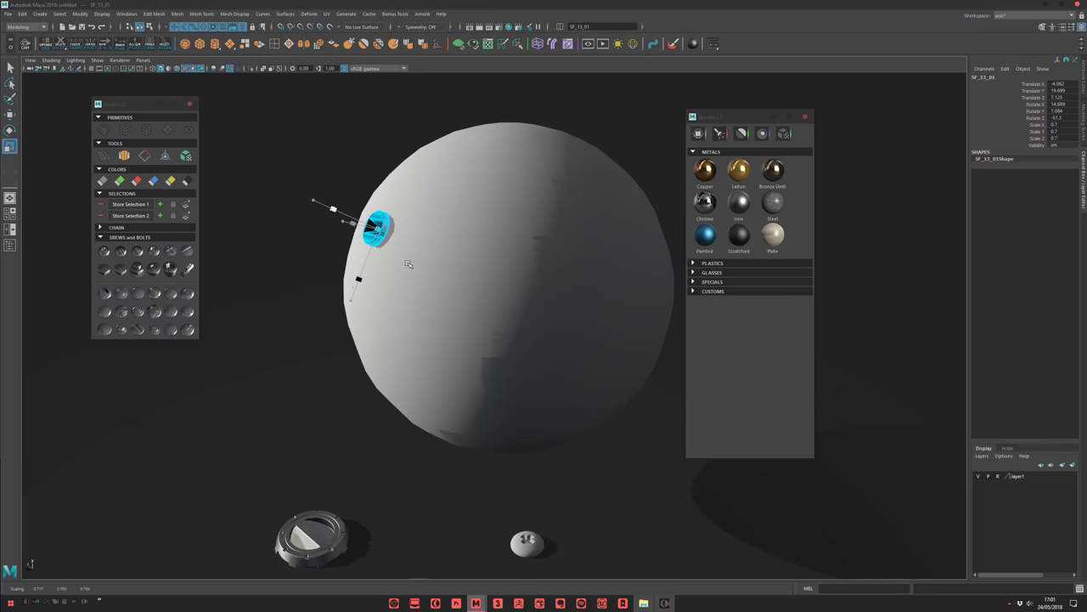
Assign the Painted metal material to the sphere and deselect it
click(525, 203)
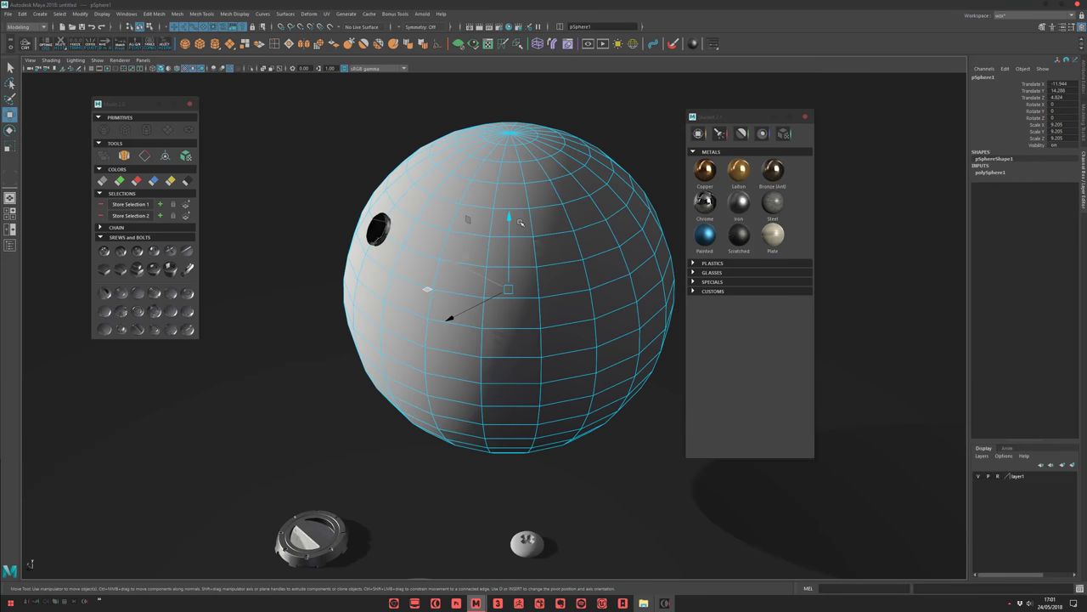
click(705, 234)
click(342, 145)
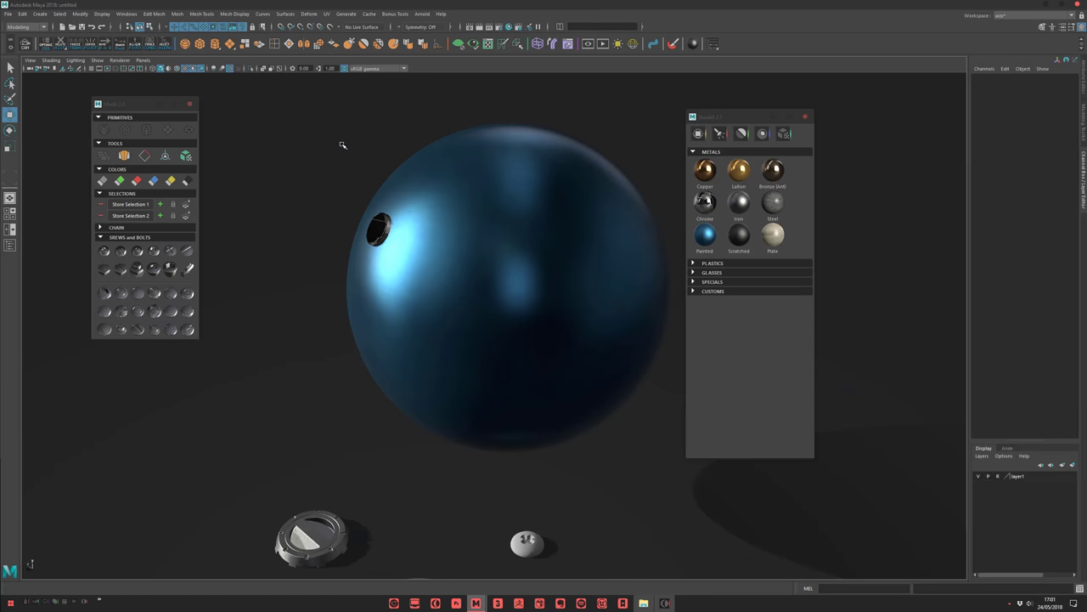
alt+drag(342, 145, 460, 161)
Assign the Painted metal material to the SF 13 piece on the sphere and deselect it
alt+middle_drag(524, 224, 454, 240)
scroll(453, 241, up, 3)
click(407, 260)
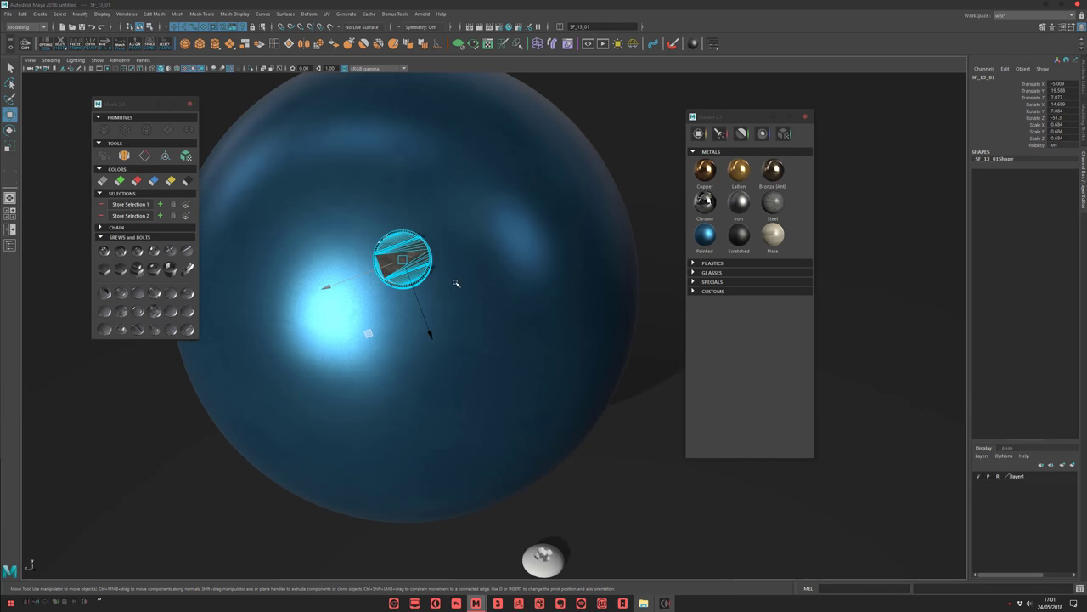
click(707, 236)
mouse_move(645, 131)
alt+mouse_down()
mouse_move(501, 211)
mouse_move(527, 192)
mouse_move(508, 302)
alt+mouse_up()
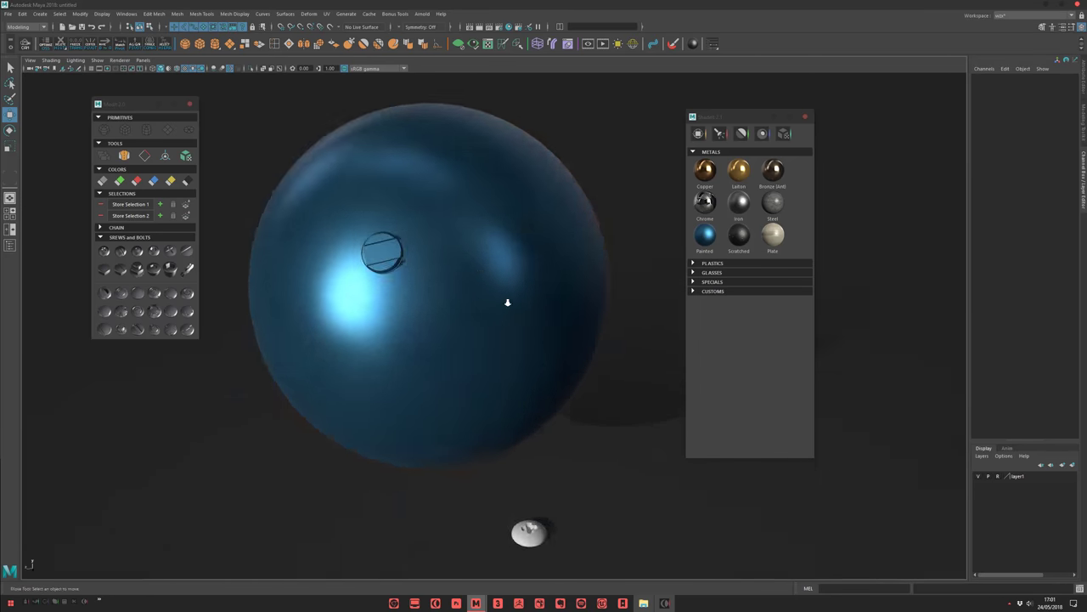
Examine the painted sphere and the three pieces from different angles, and reposition the ShadeIt window
alt+right_drag(509, 302, 451, 281)
alt+drag(451, 281, 414, 255)
alt+right_drag(414, 255, 513, 230)
alt+drag(512, 230, 453, 229)
alt+right_drag(454, 228, 483, 293)
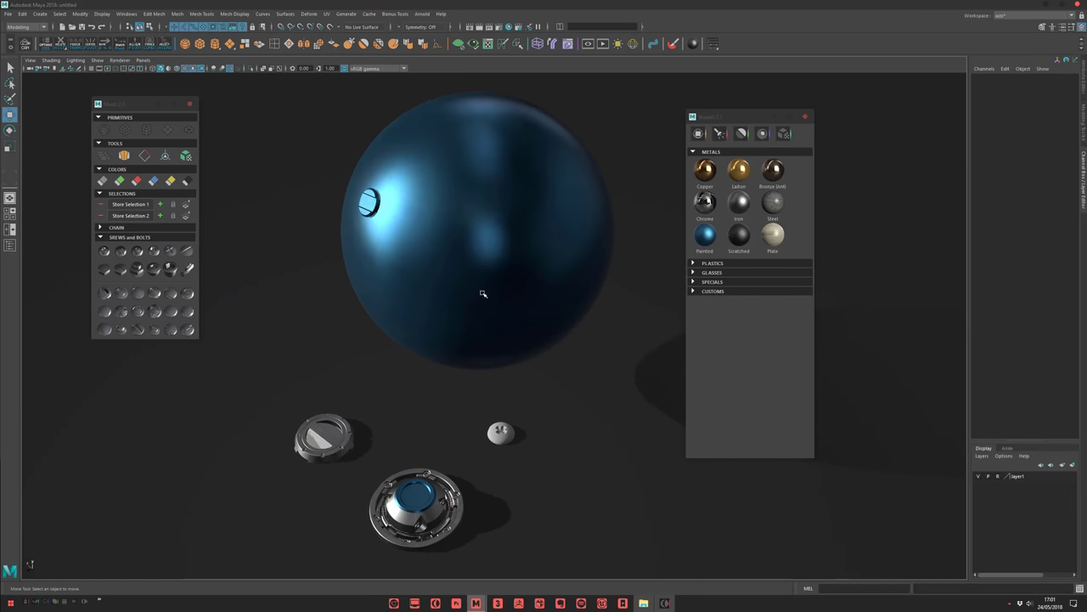
alt+drag(484, 293, 497, 281)
drag(738, 117, 731, 266)
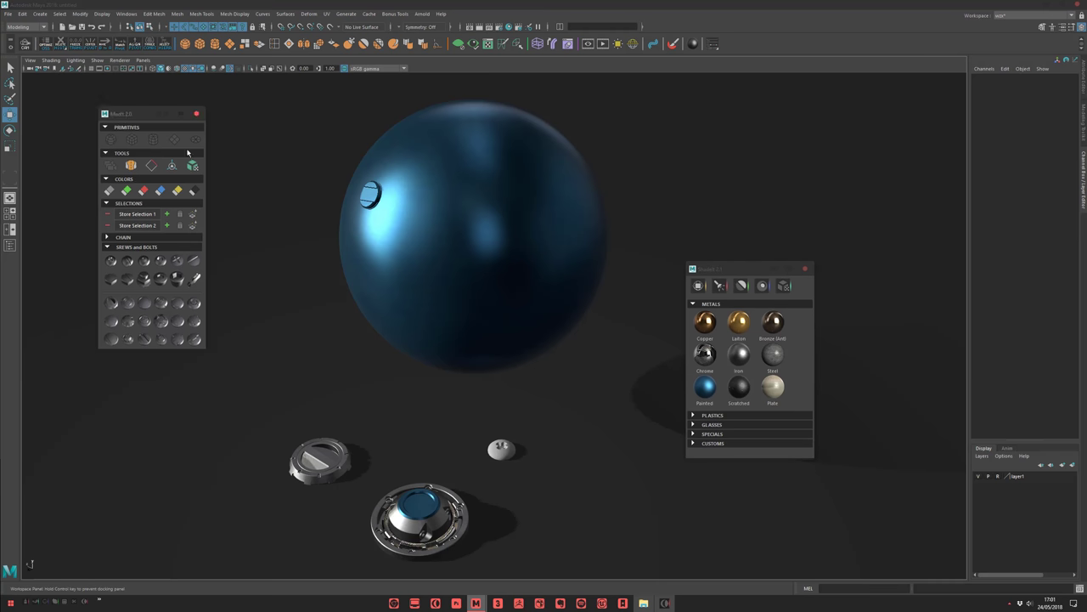